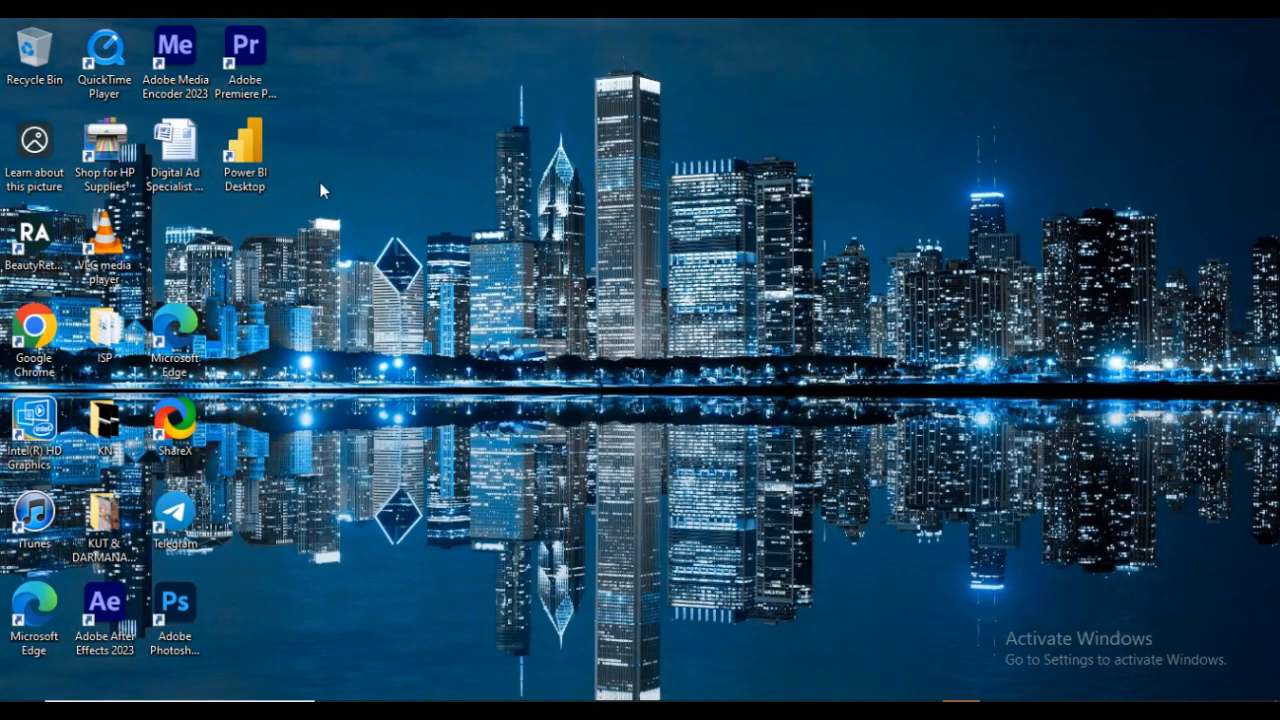
Open the recent report African Banks.pbix in Power BI Desktop and expand the field list of Sheet1.
{"action": "left_click", "coordinate": [238, 158]}
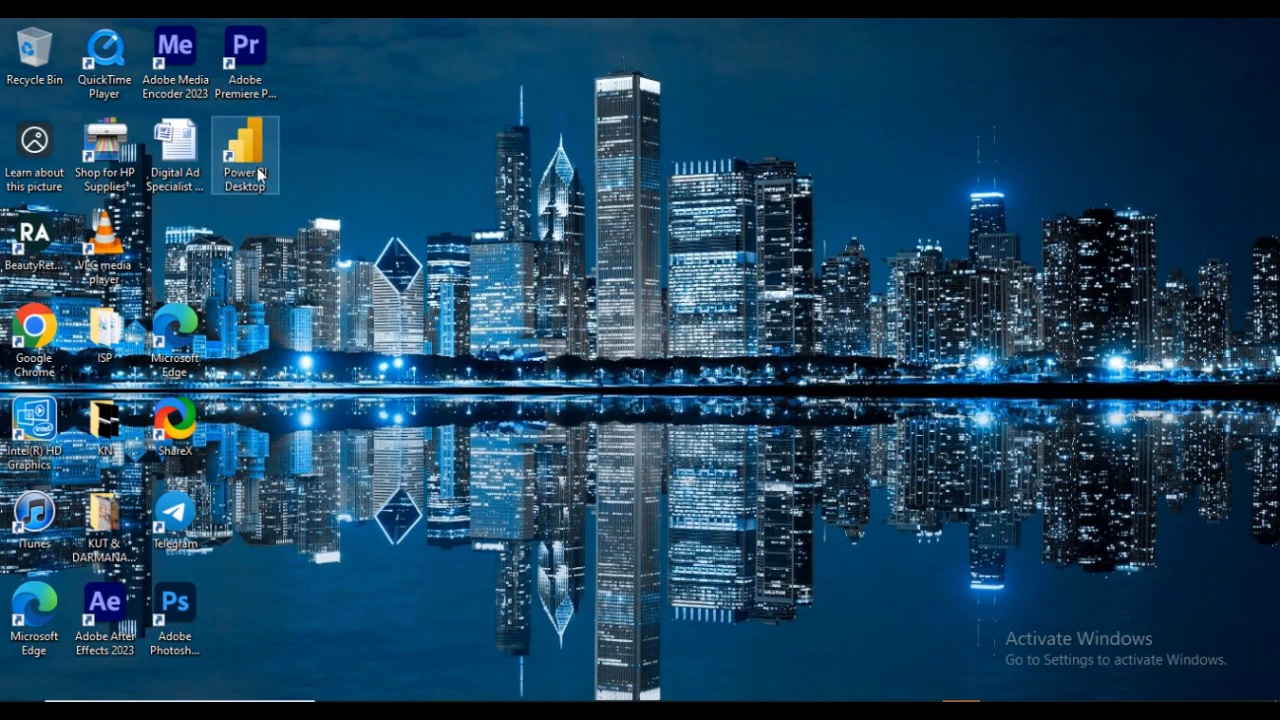
{"action": "double_click", "coordinate": [258, 174]}
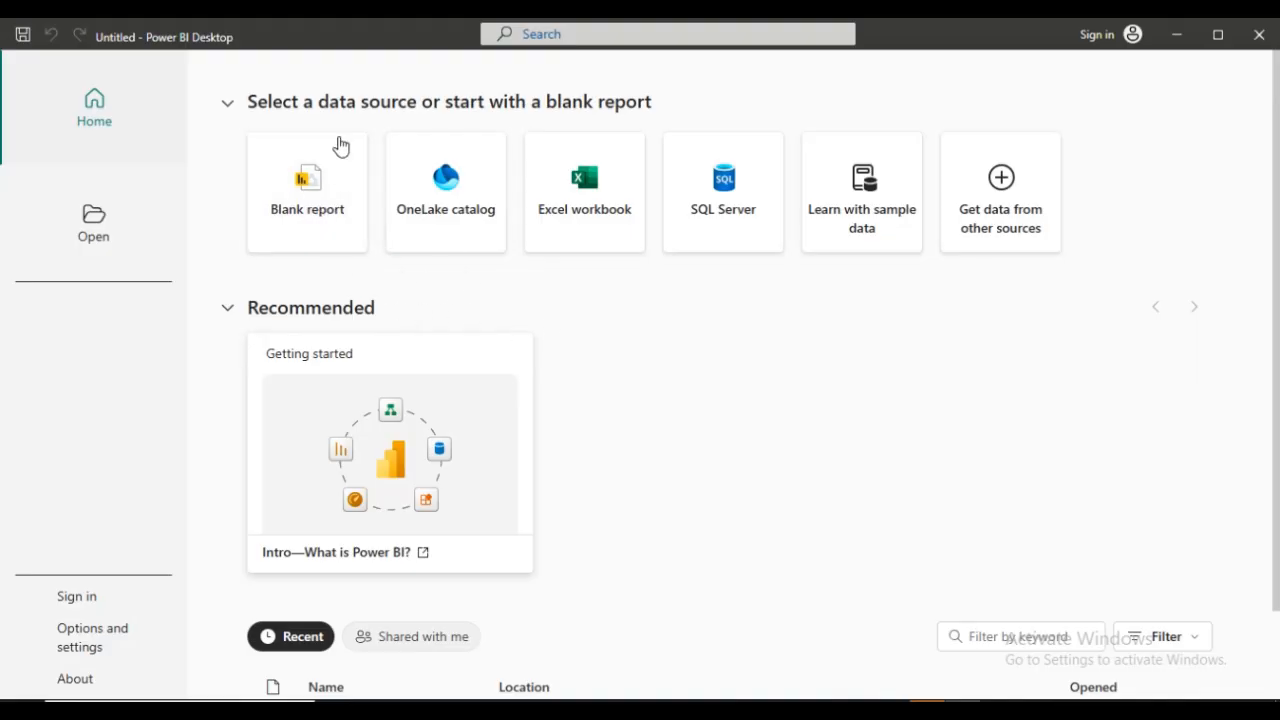
{"action": "scroll", "coordinate": [460, 272], "scroll_direction": "down", "scroll_amount": 1}
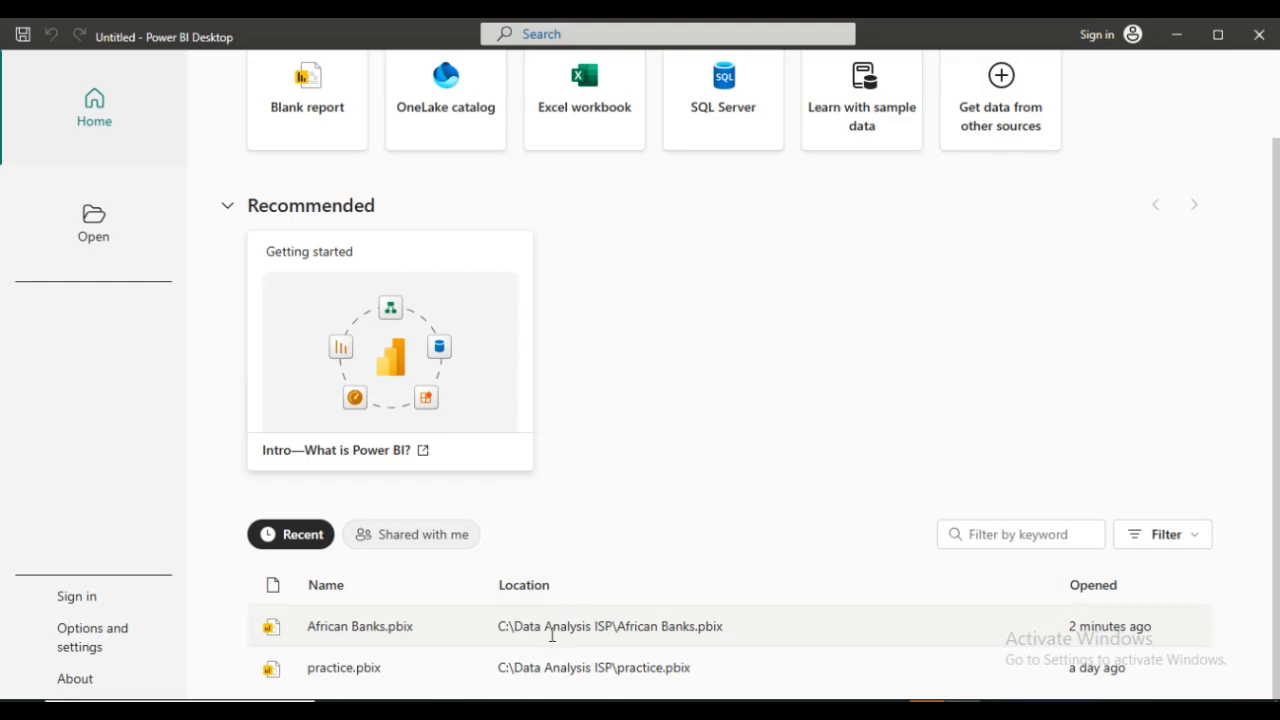
{"action": "left_click", "coordinate": [375, 628]}
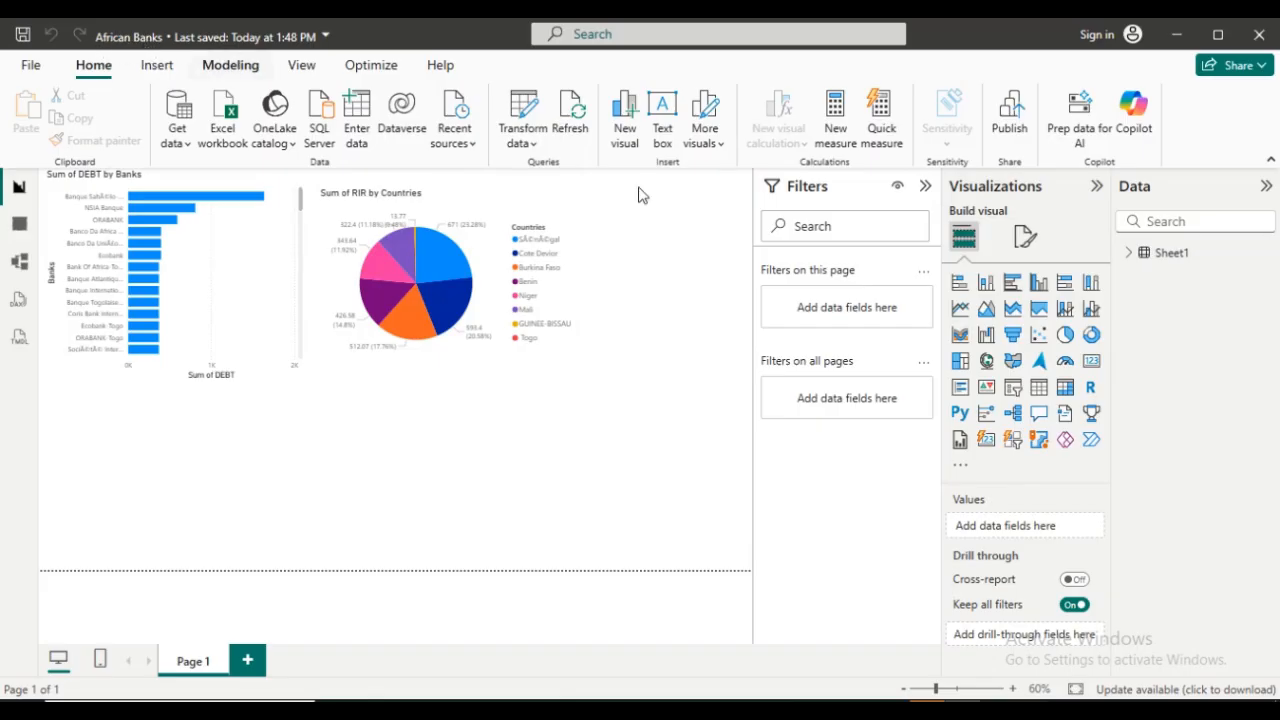
{"action": "left_click", "coordinate": [1128, 255]}
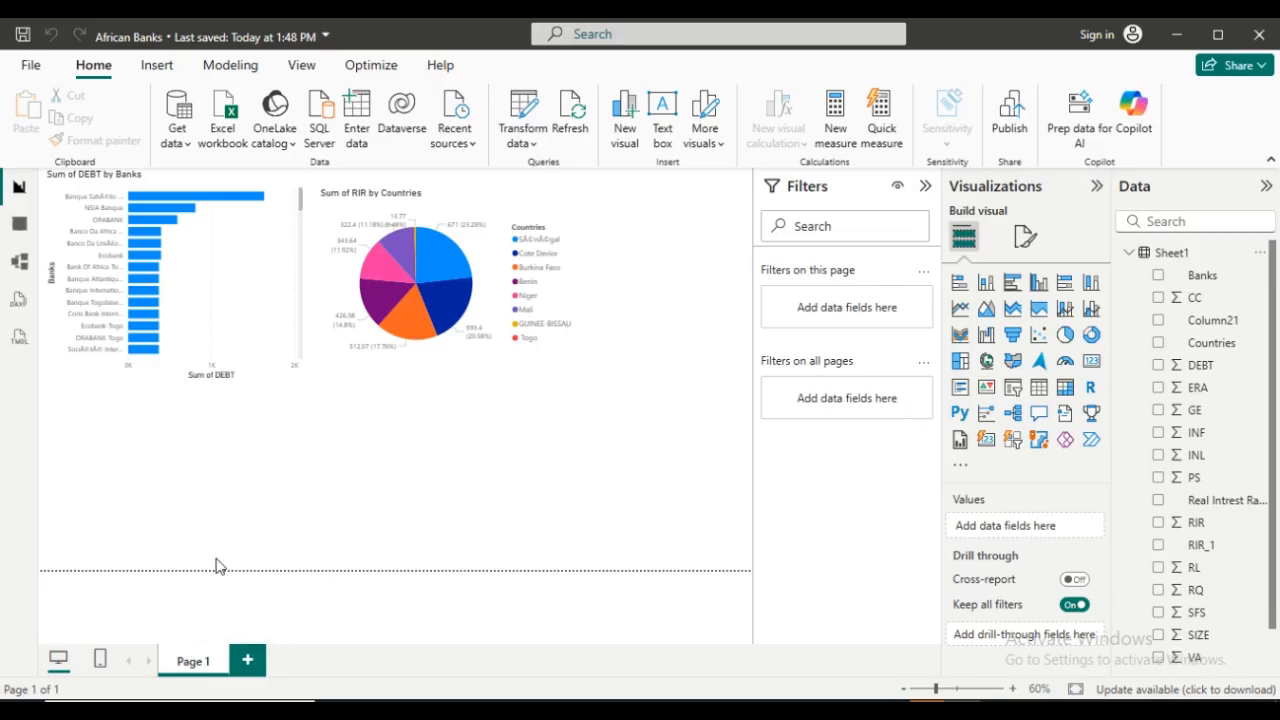
Add a new report page after Page 1 and rename it DAX.
{"action": "left_click", "coordinate": [248, 662]}
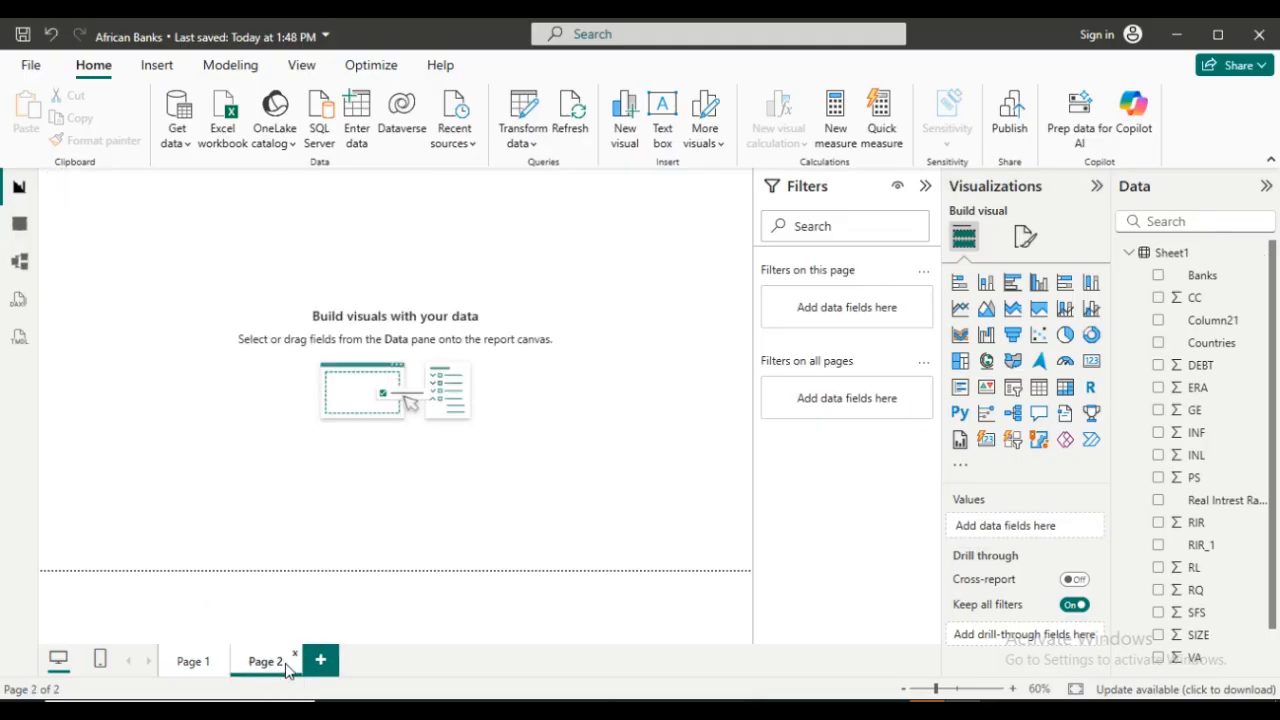
{"action": "right_click", "coordinate": [283, 667]}
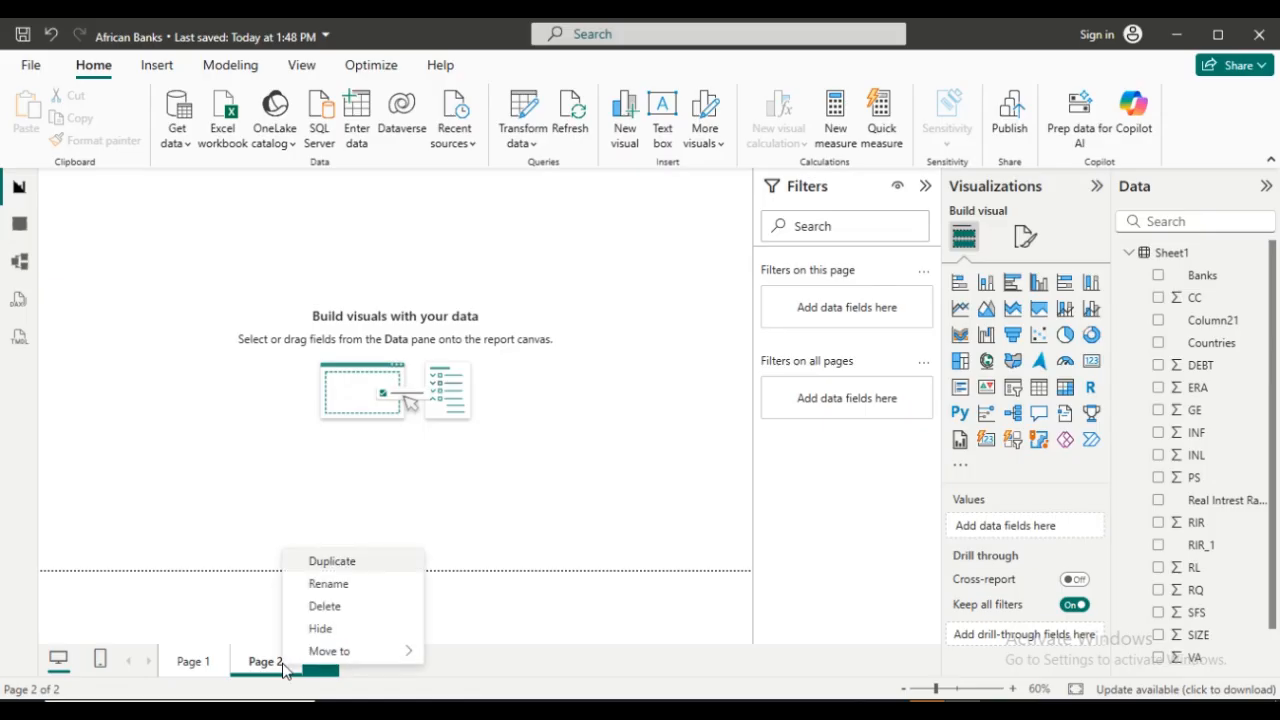
{"action": "left_click", "coordinate": [348, 586]}
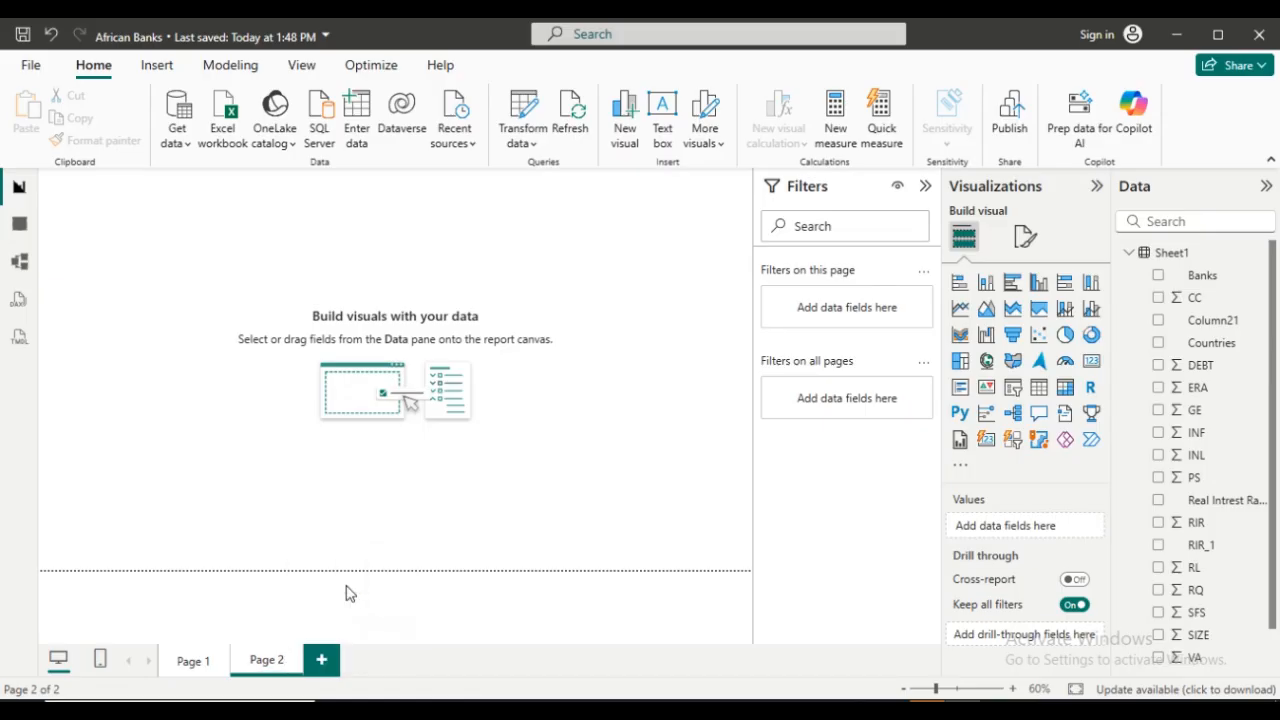
{"action": "key", "text": "BackSpace"}
{"action": "key", "text": "BackSpace"}
{"action": "key", "text": "Return"}
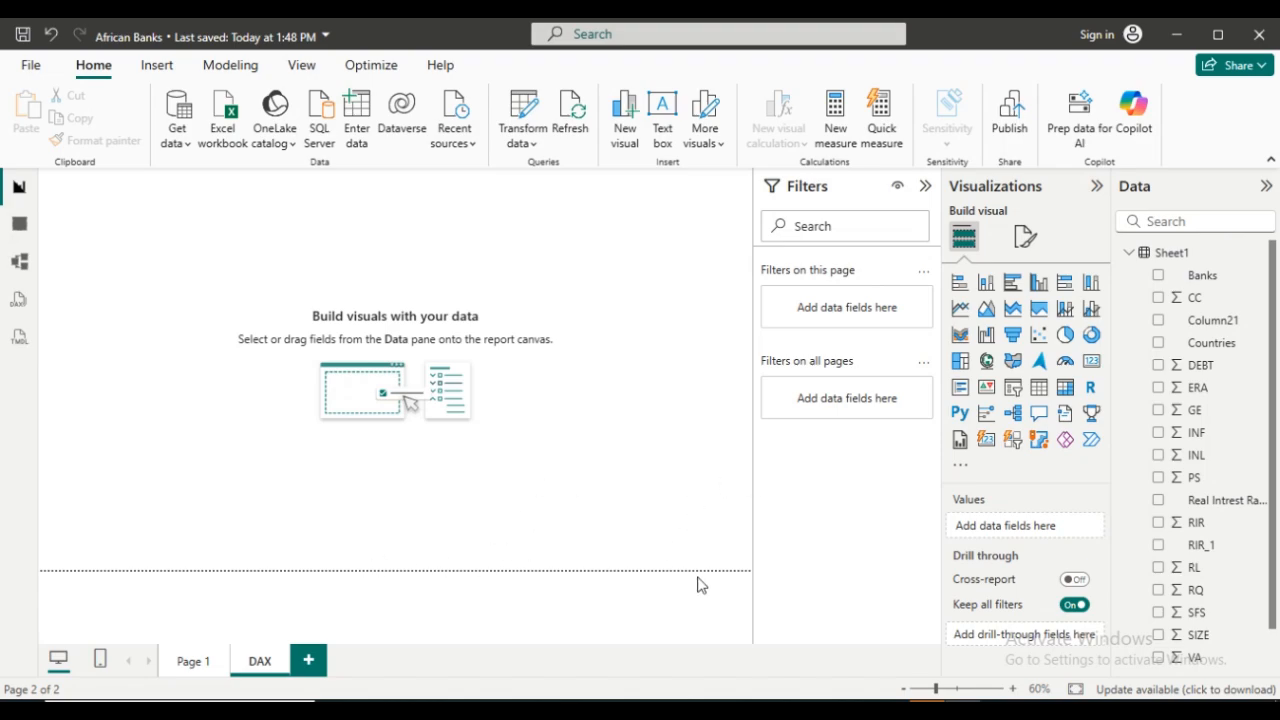
Insert an enlarged table visual on the DAX page and add the Countries field as its column.
{"action": "left_click", "coordinate": [1040, 396]}
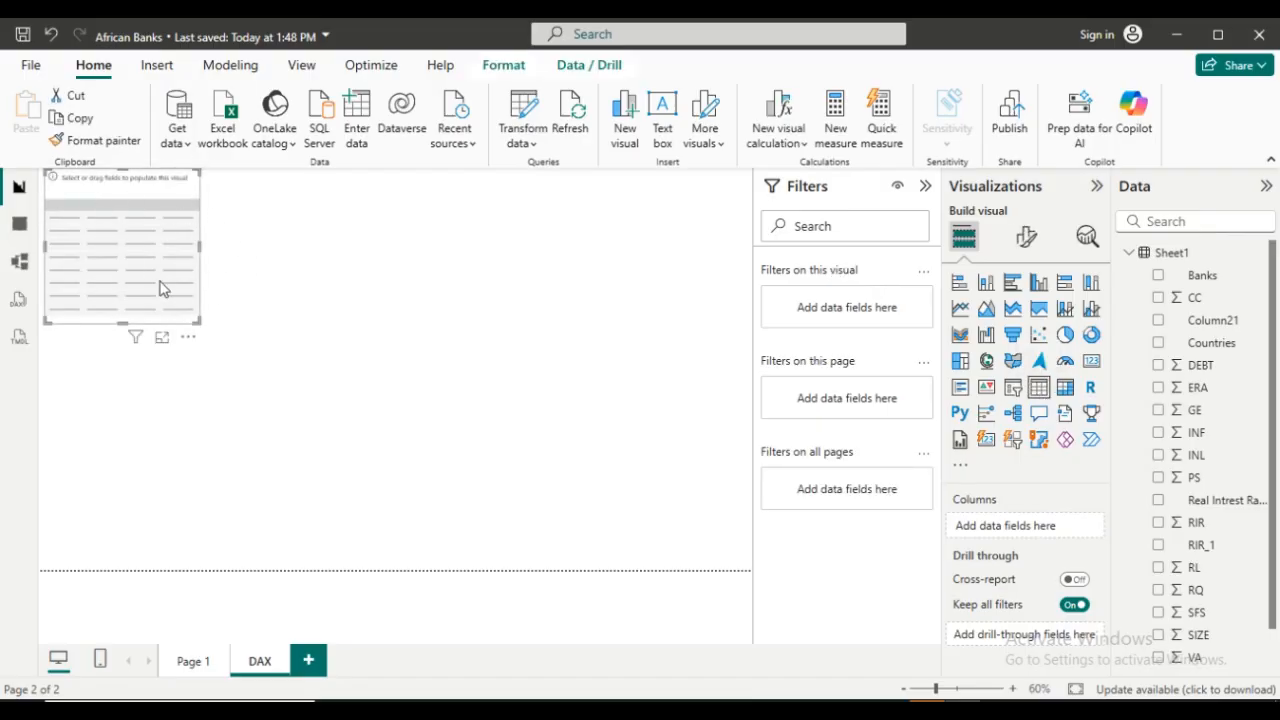
{"action": "left_click_drag", "start_coordinate": [199, 319], "coordinate": [437, 440]}
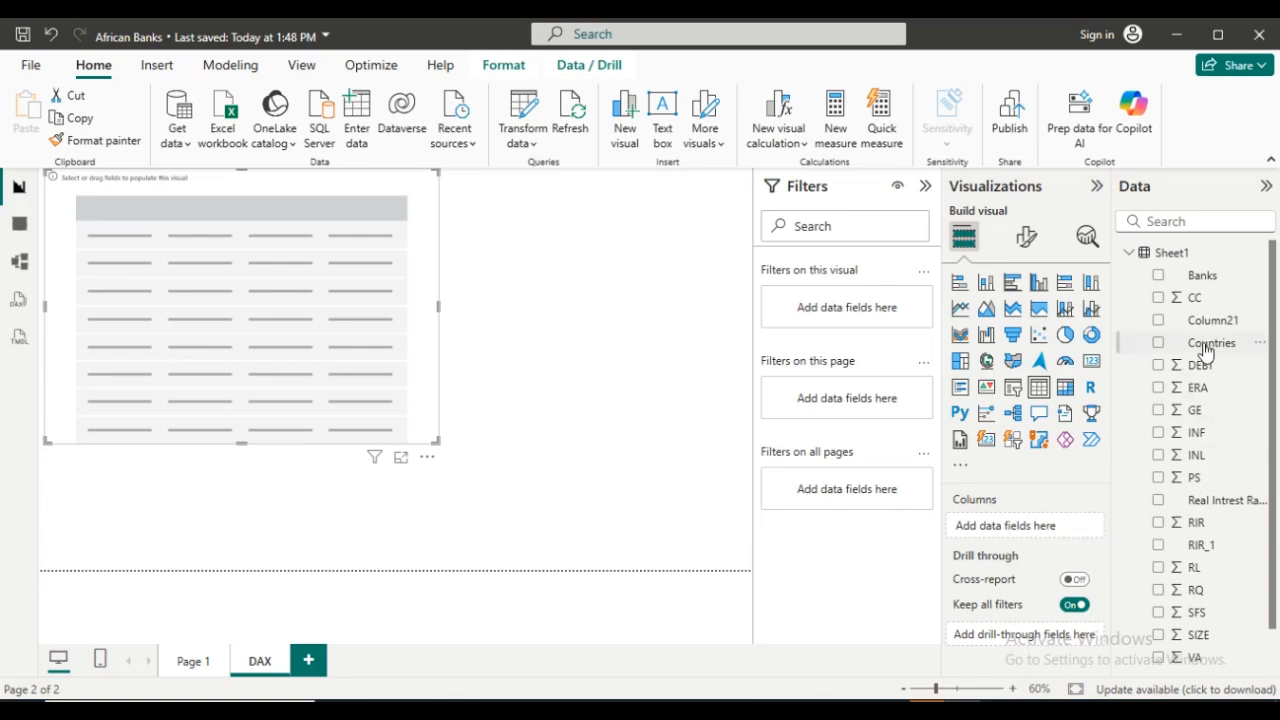
{"action": "left_click_drag", "start_coordinate": [1205, 350], "coordinate": [1045, 541]}
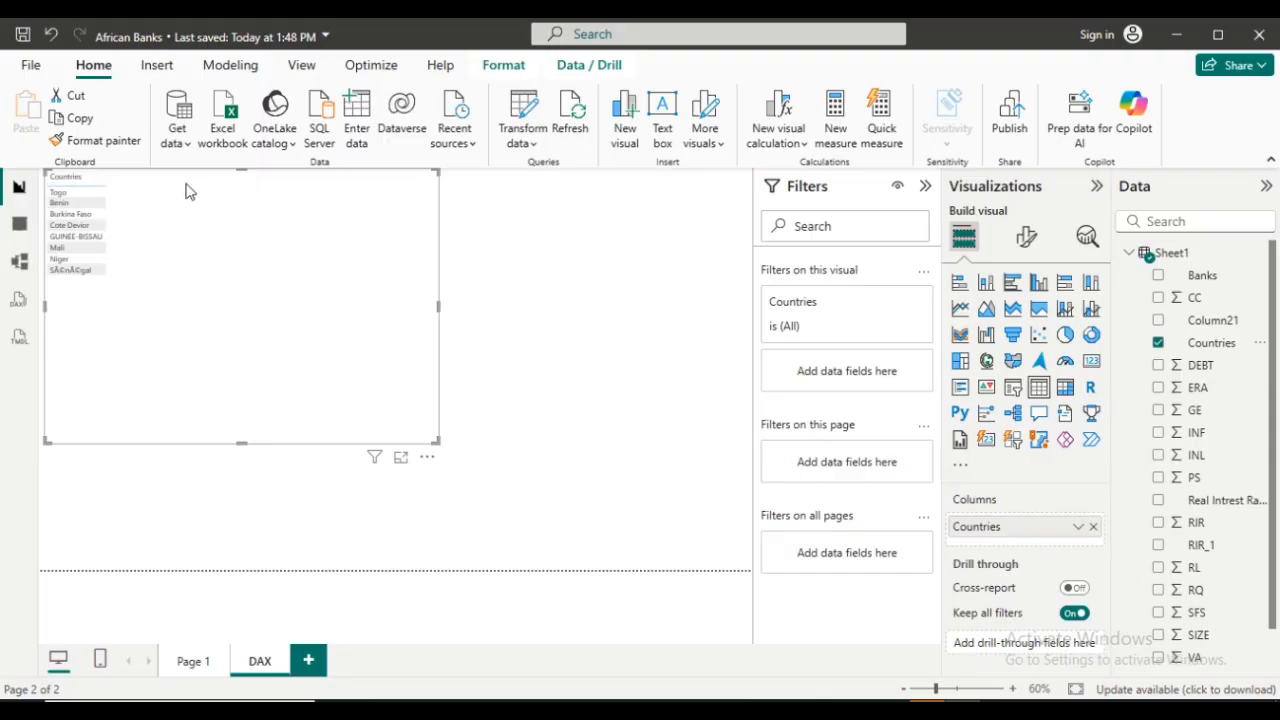
Create a new measure in Sheet1 and name it TotalDebt in its formula.
{"action": "right_click", "coordinate": [1130, 280]}
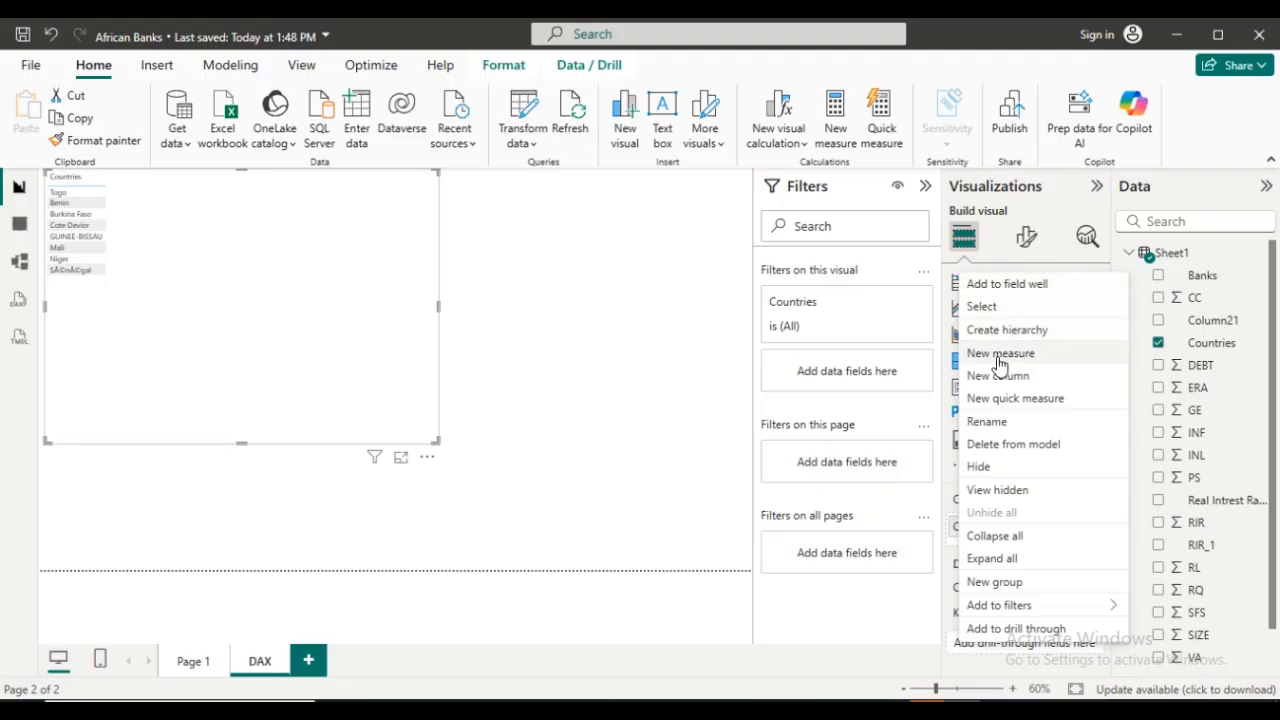
{"action": "right_click", "coordinate": [1240, 260]}
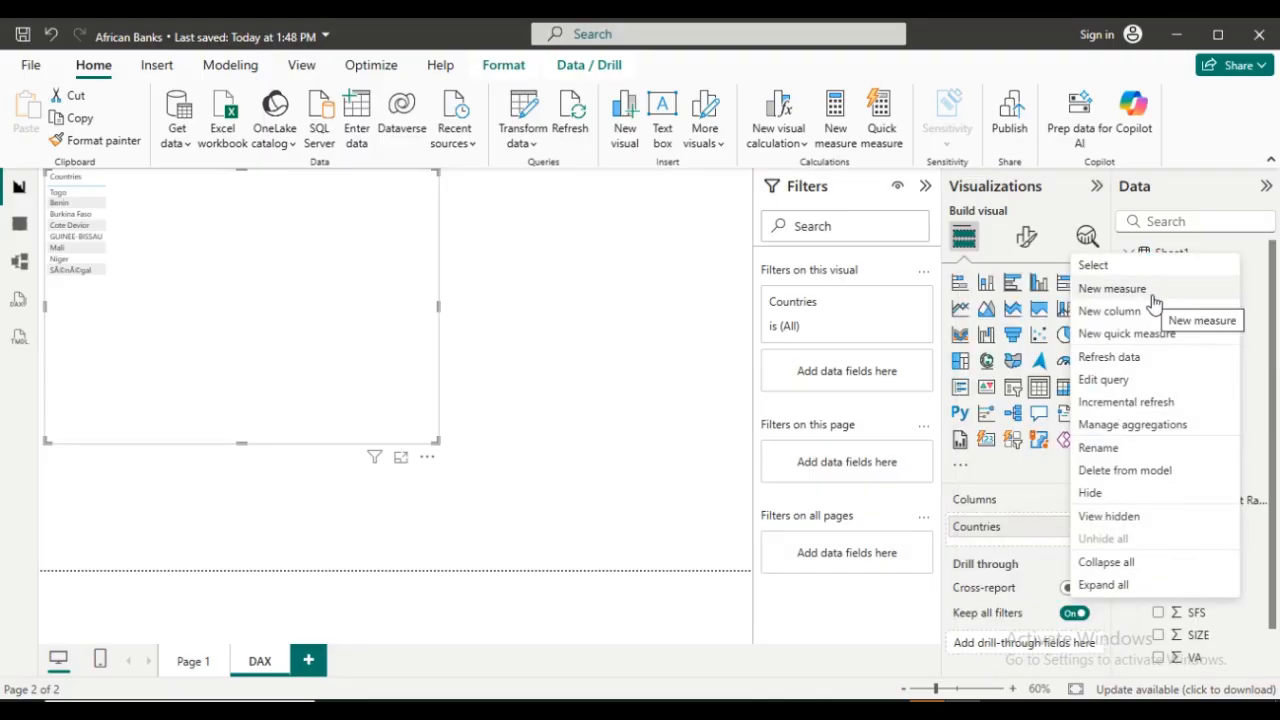
{"action": "key", "text": "Escape"}
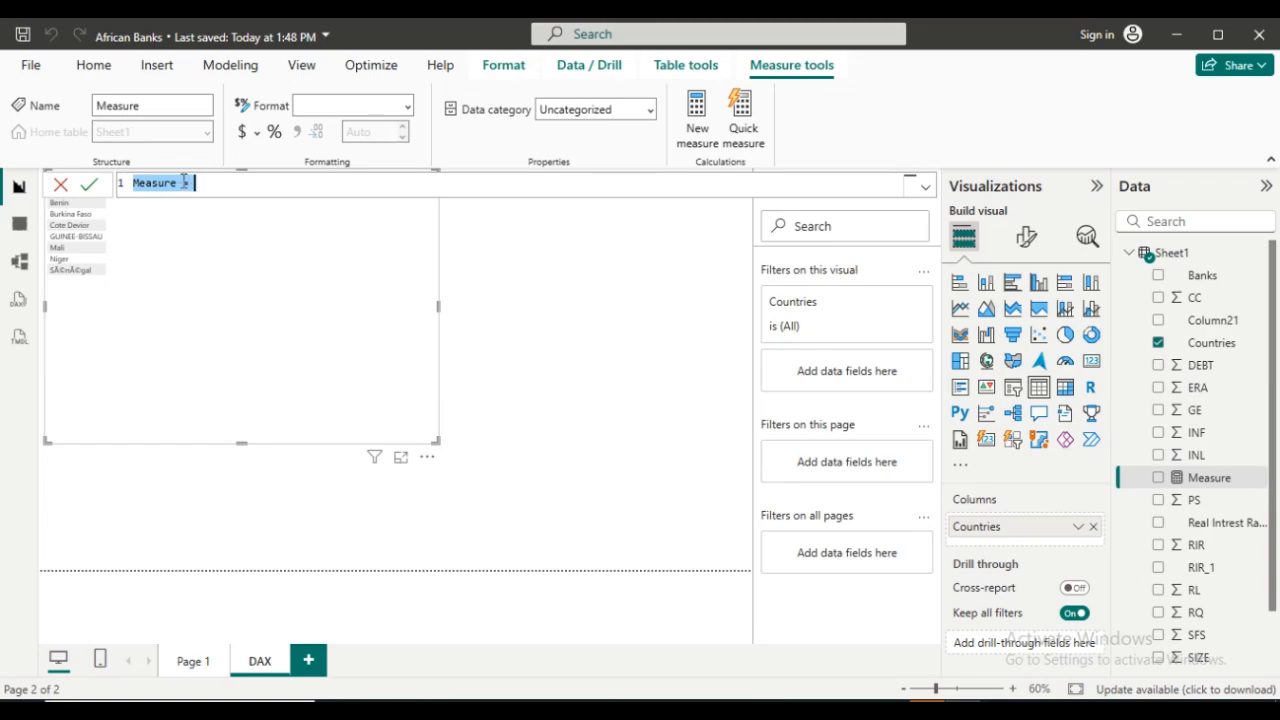
{"action": "left_click", "coordinate": [179, 183]}
{"action": "key", "text": "BackSpace"}
{"action": "key", "text": "BackSpace"}
{"action": "key", "text": "BackSpace"}
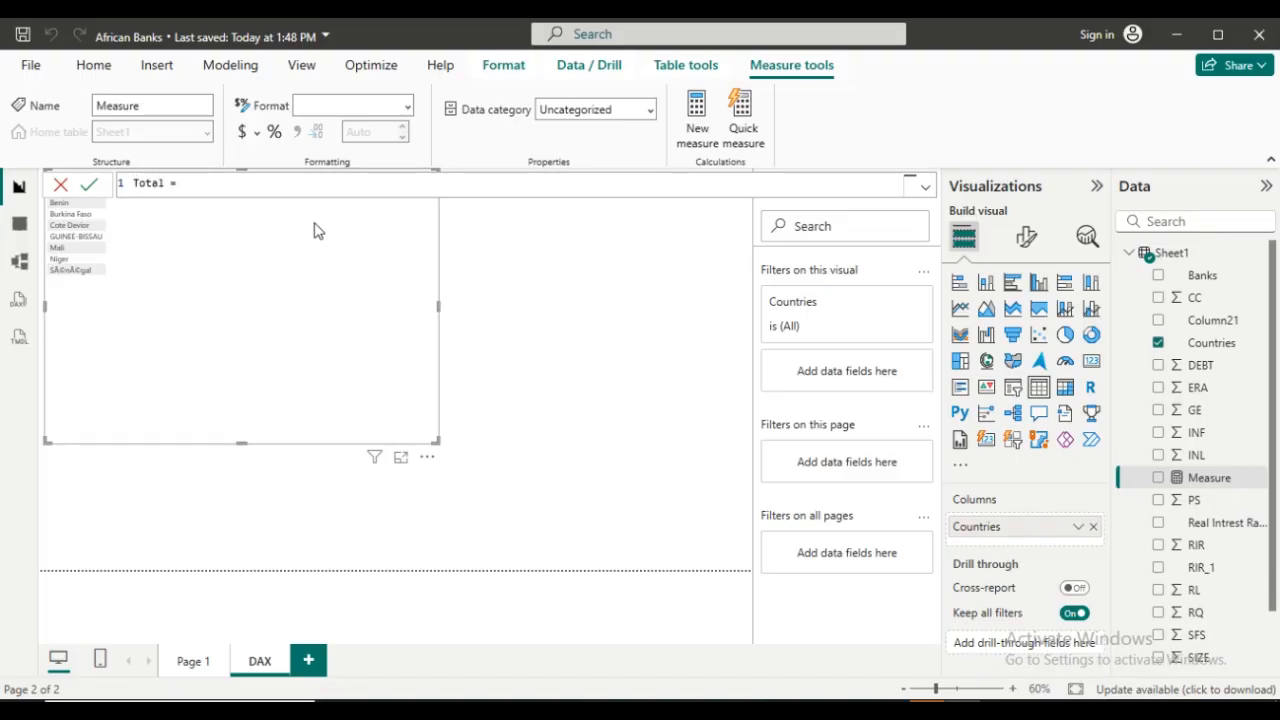
{"action": "type", "text": "ebt"}
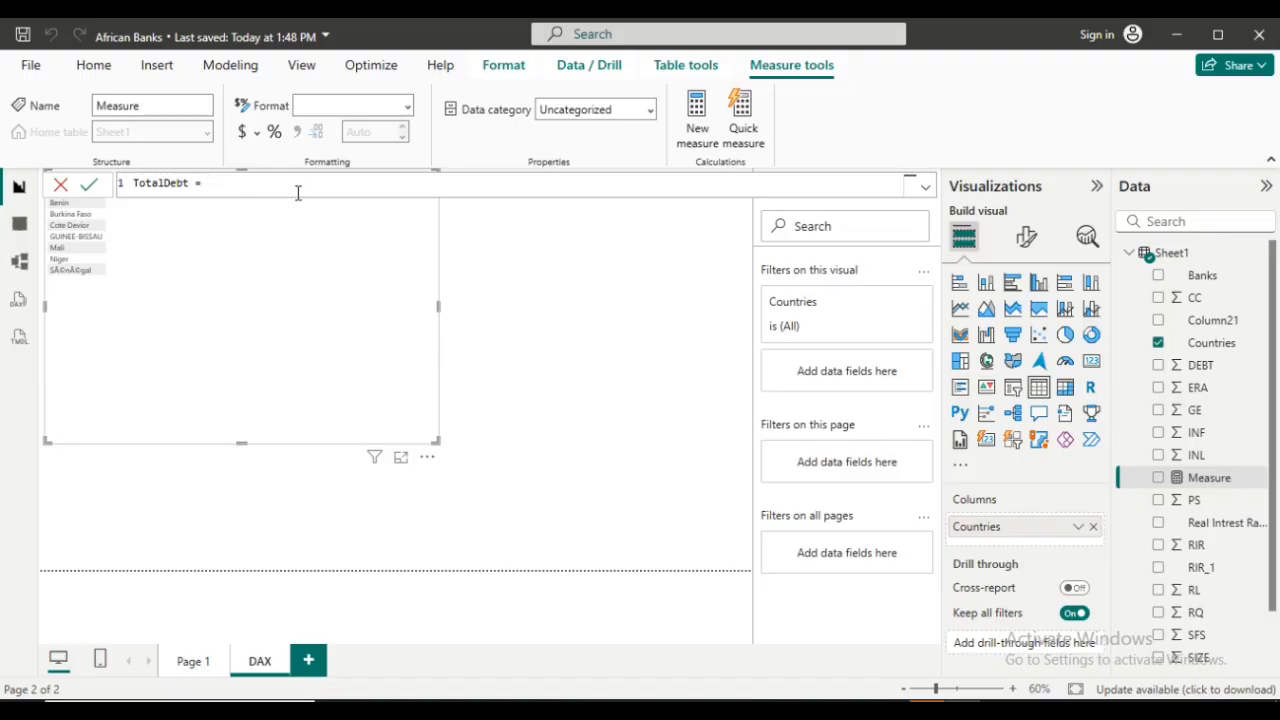
Define the TotalDebt measure as SUM(Sheet1[DEBT]) and commit the formula.
{"action": "type", "text": "s"}
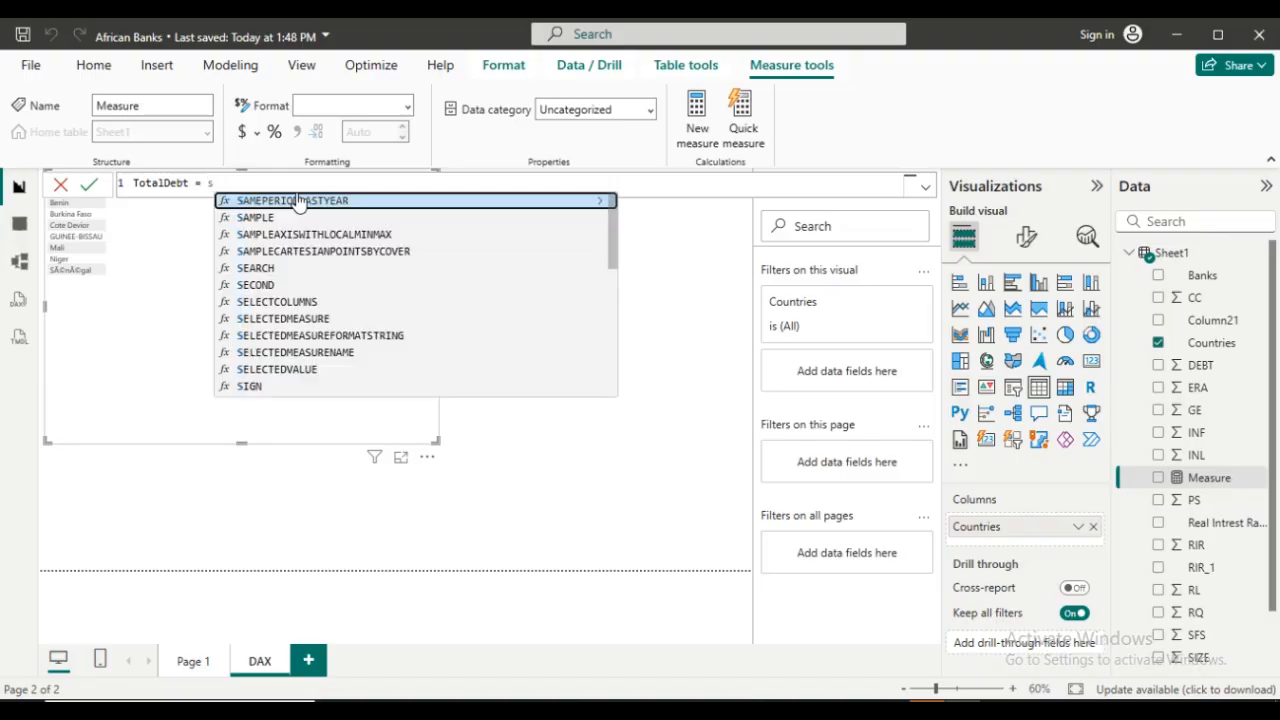
{"action": "type", "text": "um"}
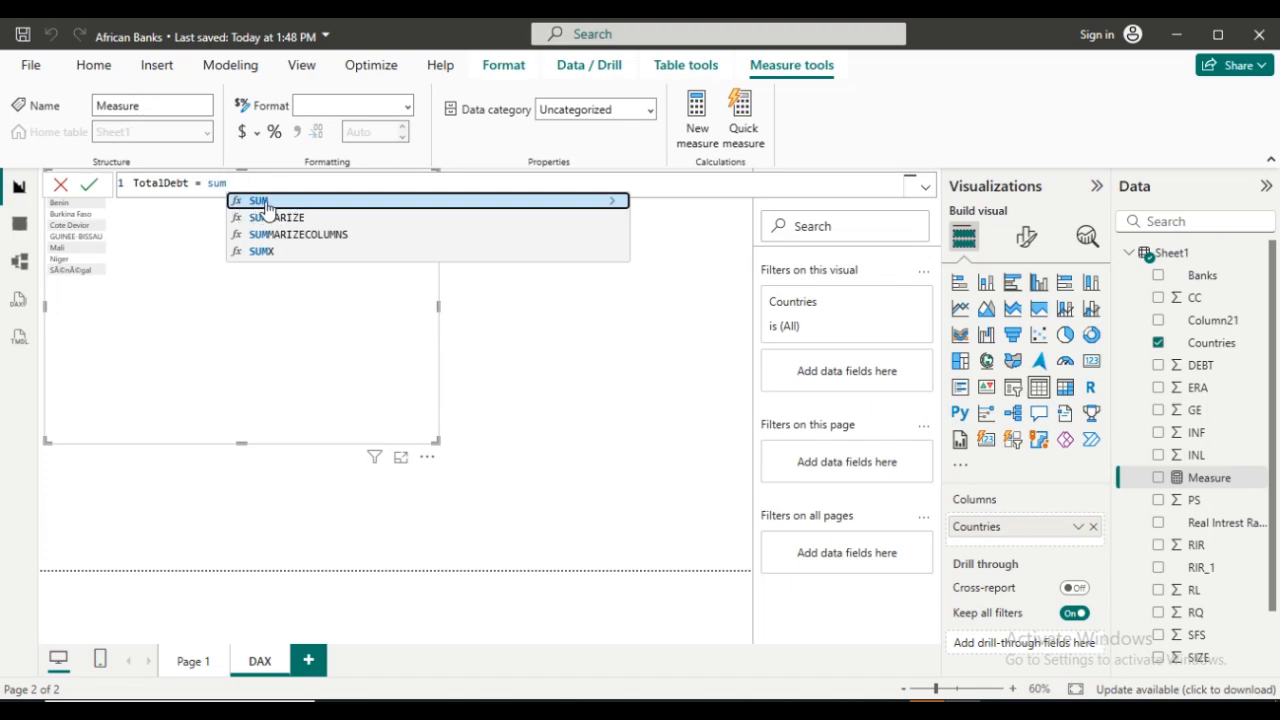
{"action": "left_click", "coordinate": [266, 202]}
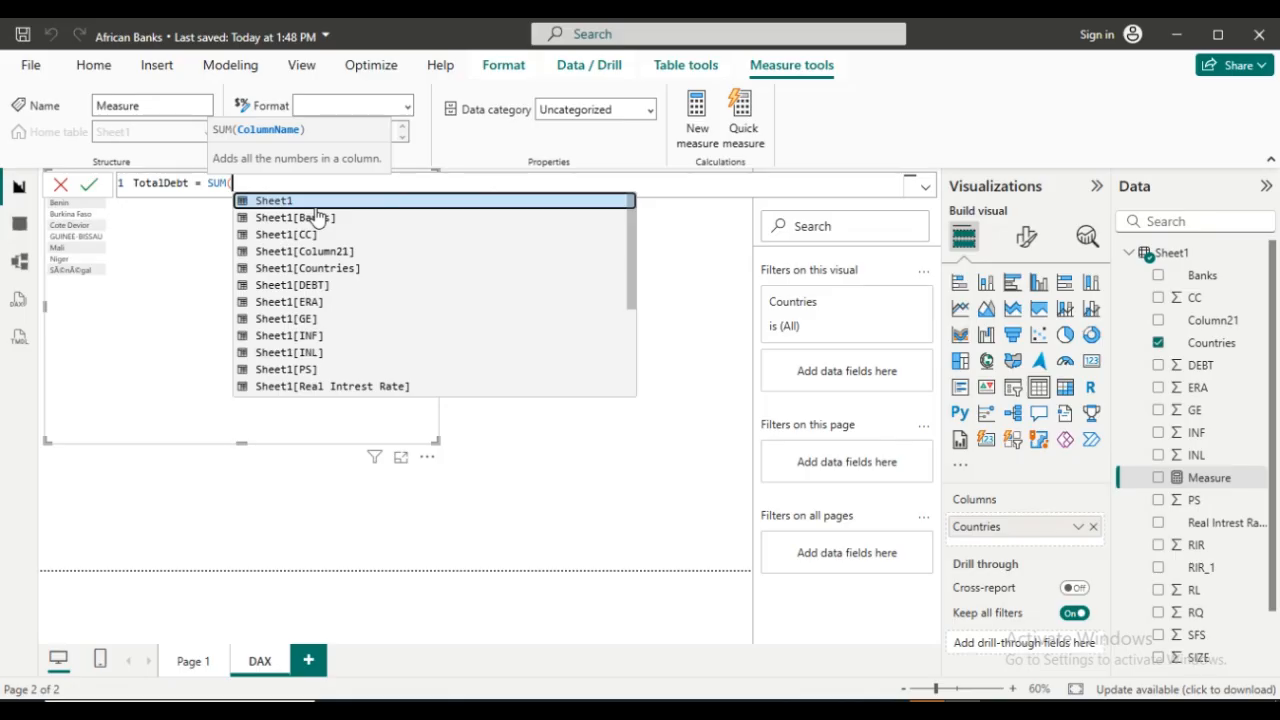
{"action": "left_click", "coordinate": [312, 287]}
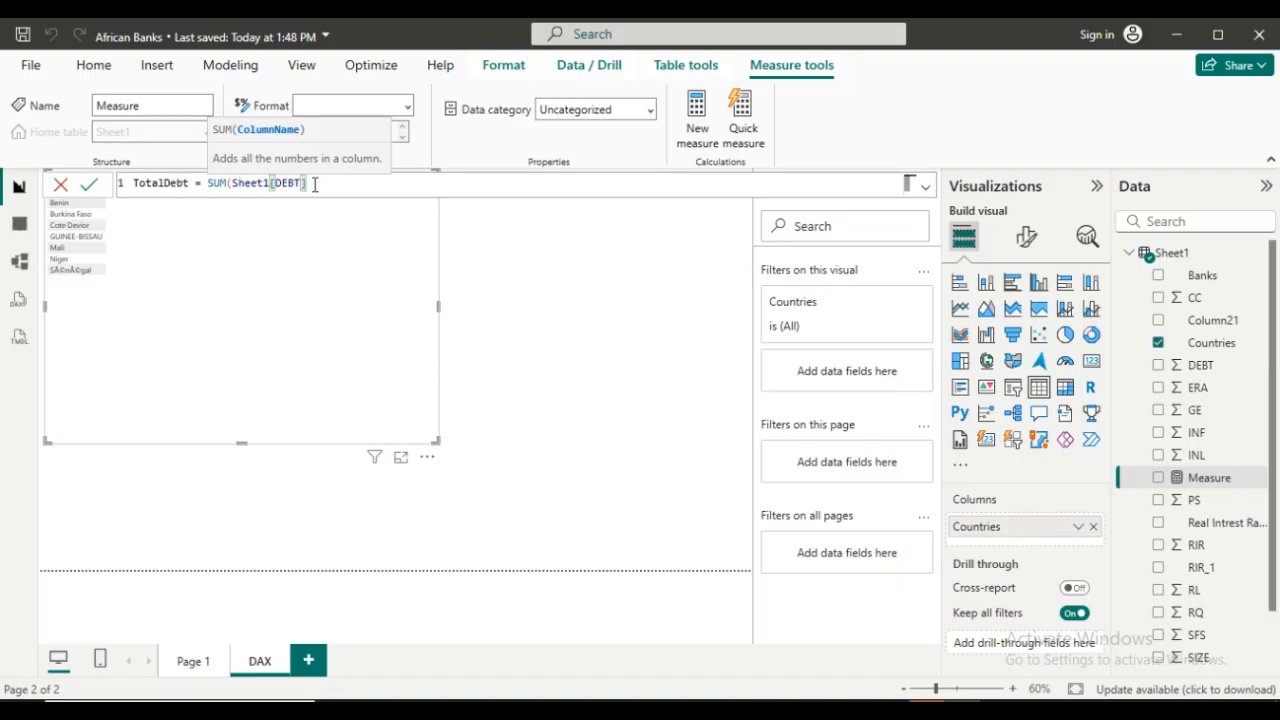
{"action": "type", "text": ")"}
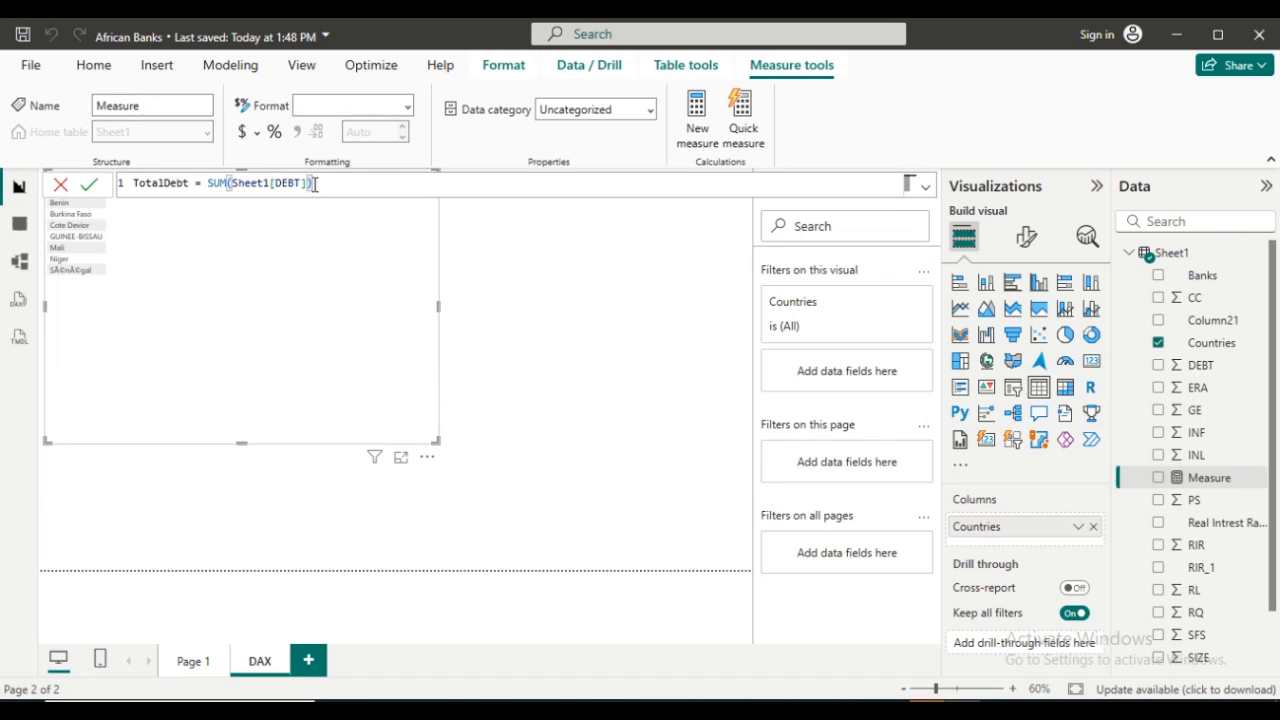
{"action": "key", "text": "Return"}
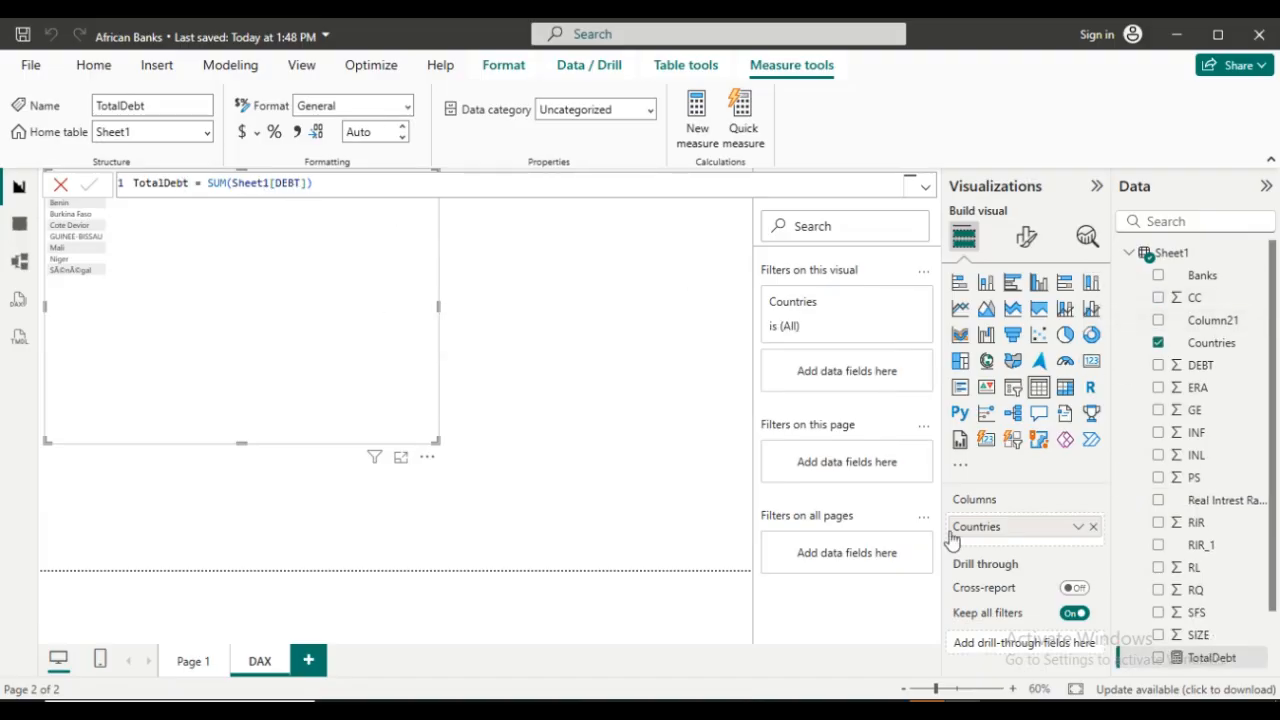
{"action": "scroll", "coordinate": [1210, 600], "scroll_direction": "down", "scroll_amount": 1}
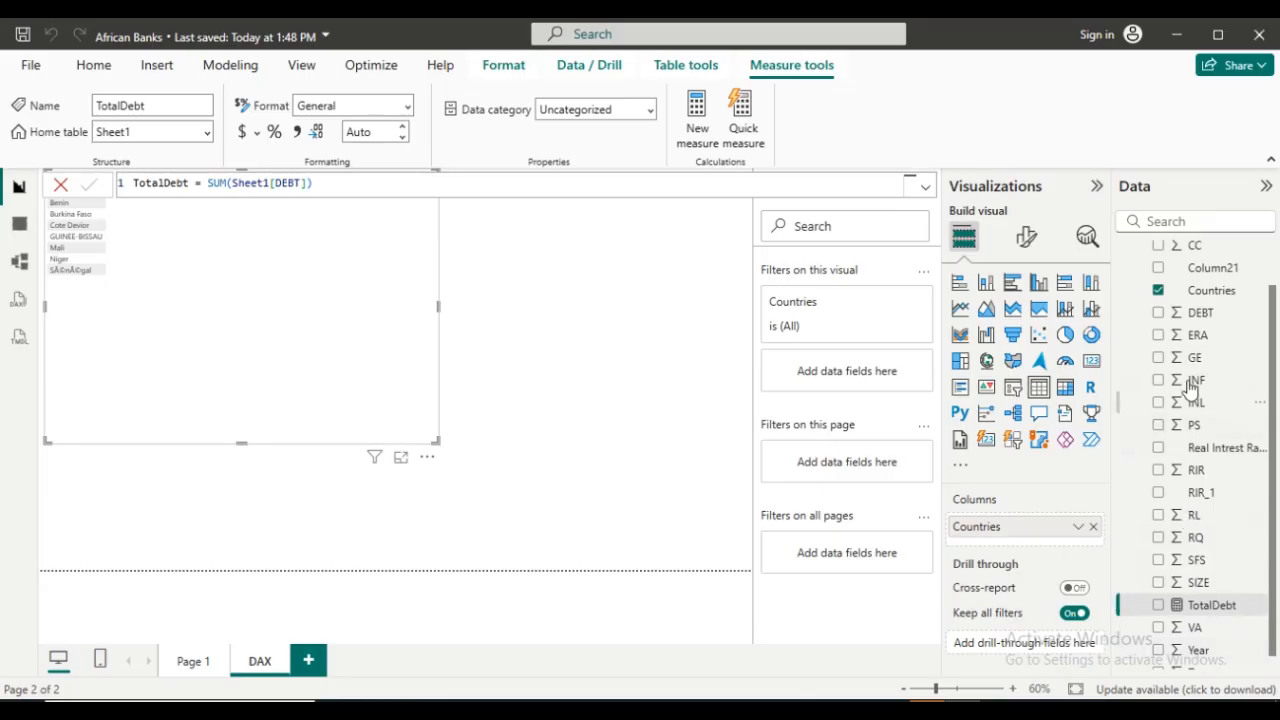
{"action": "scroll", "coordinate": [1275, 500], "scroll_direction": "up", "scroll_amount": 1}
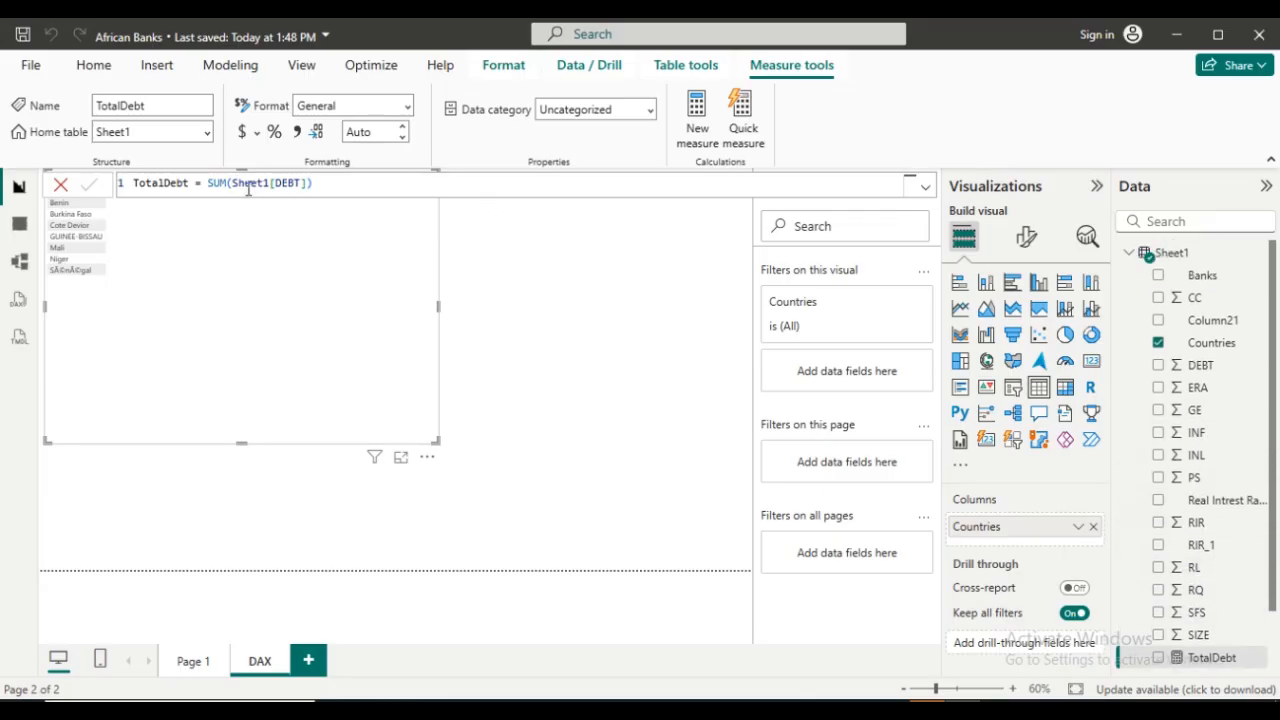
{"action": "left_click", "coordinate": [308, 190]}
{"action": "left_click", "coordinate": [296, 183]}
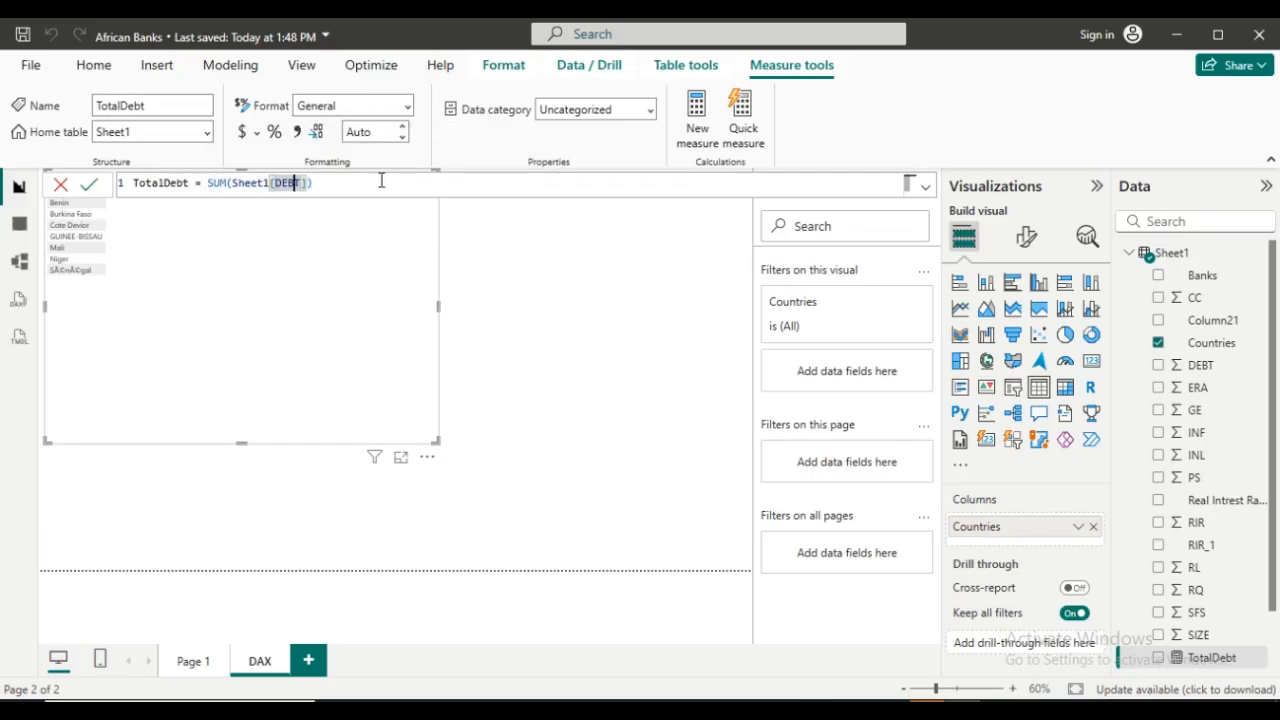
Format the TotalDebt measure as Currency with 2 decimal places.
{"action": "left_click", "coordinate": [407, 109]}
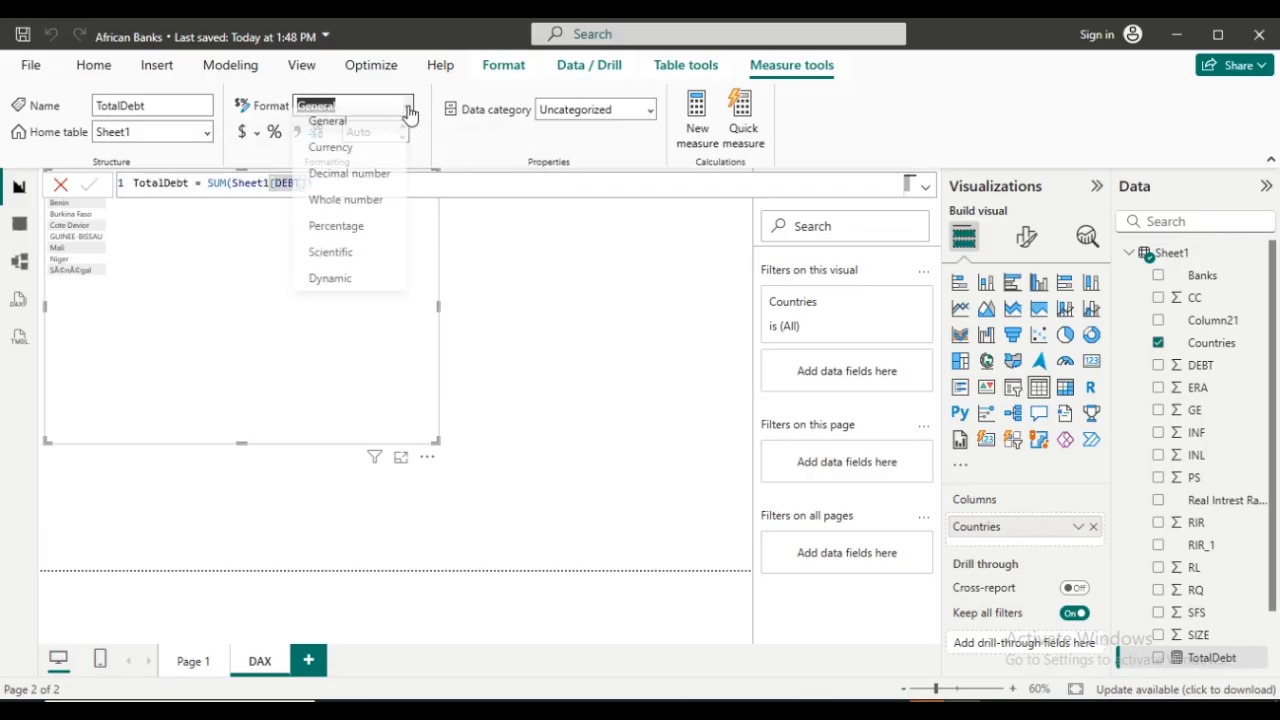
{"action": "left_click", "coordinate": [357, 158]}
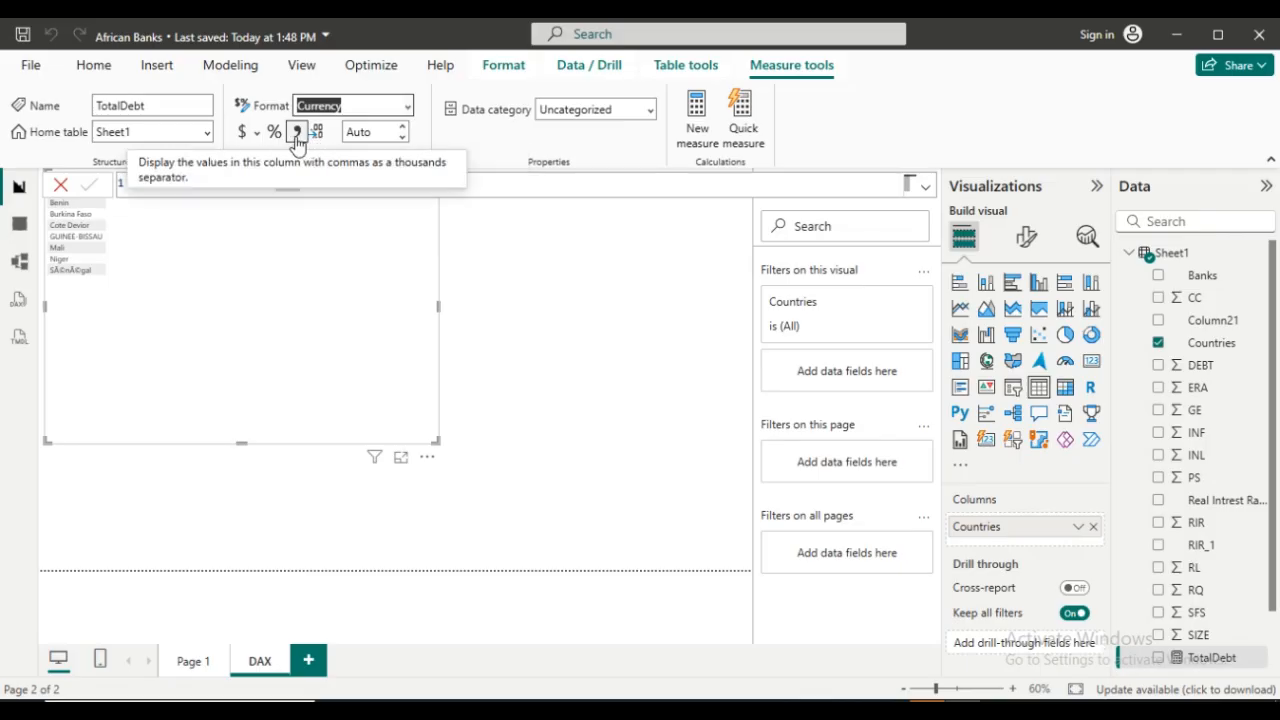
{"action": "left_click", "coordinate": [403, 127]}
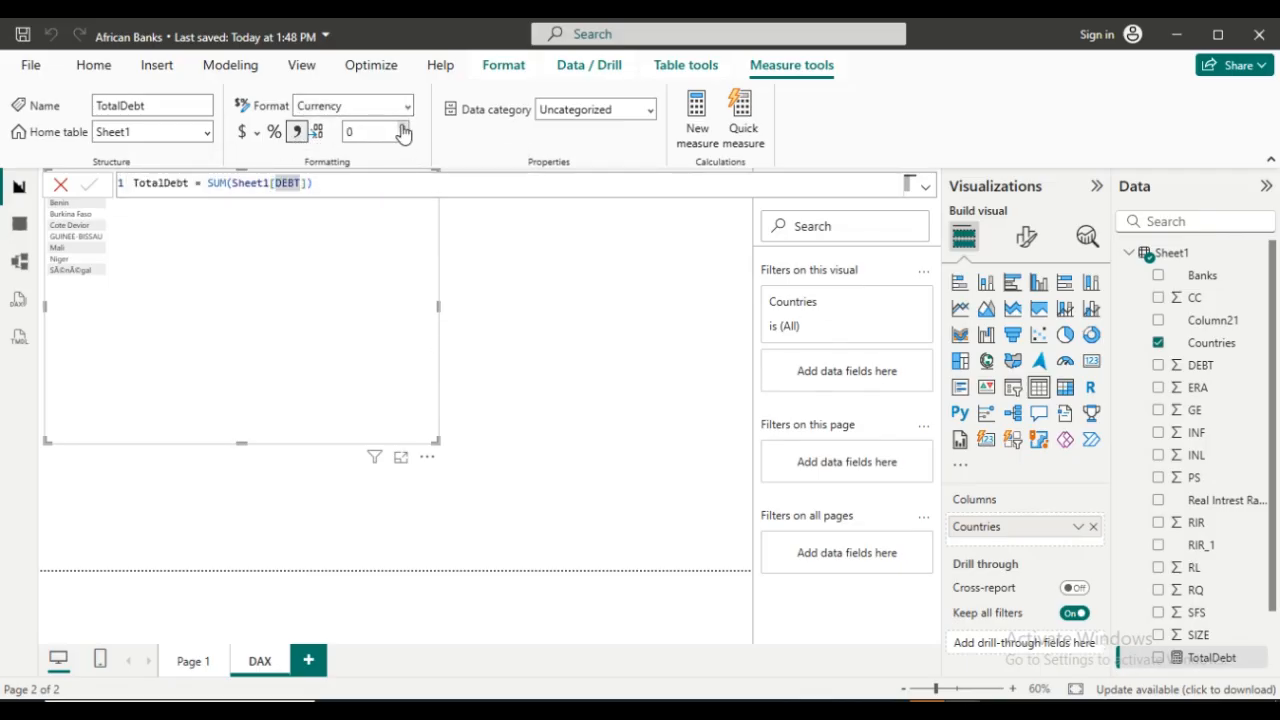
{"action": "left_click", "coordinate": [403, 127]}
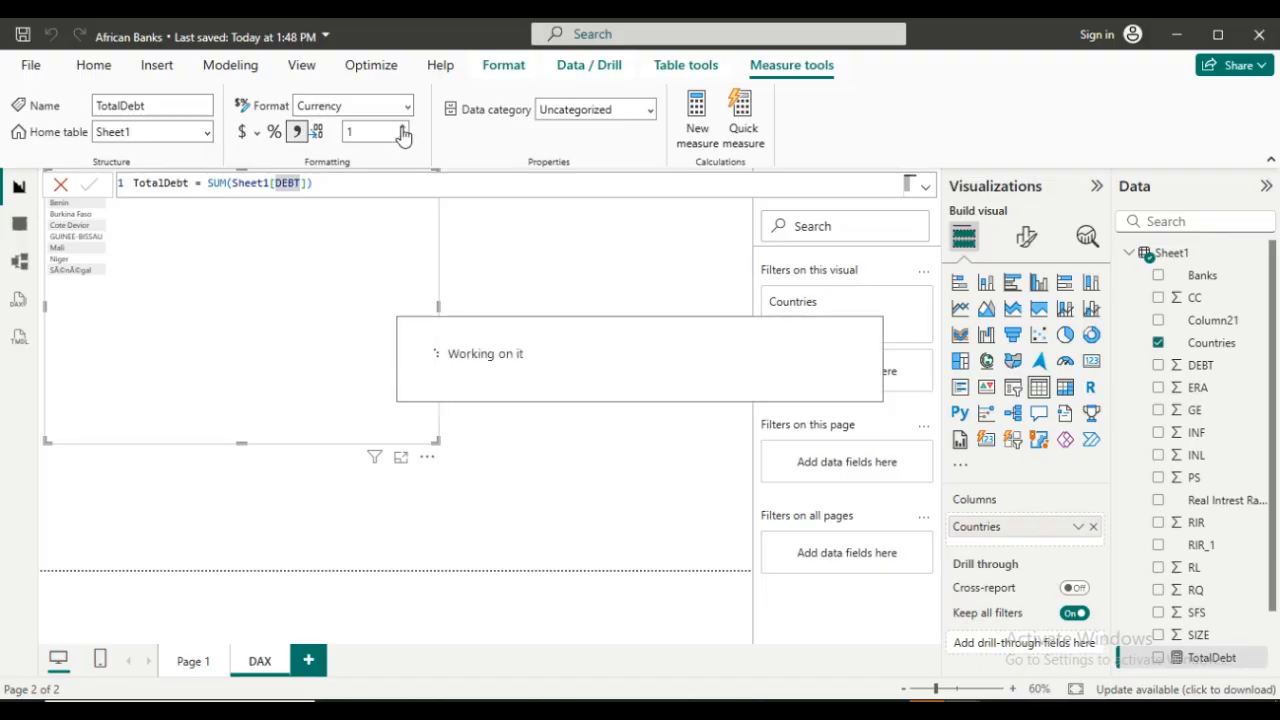
{"action": "left_click", "coordinate": [403, 127]}
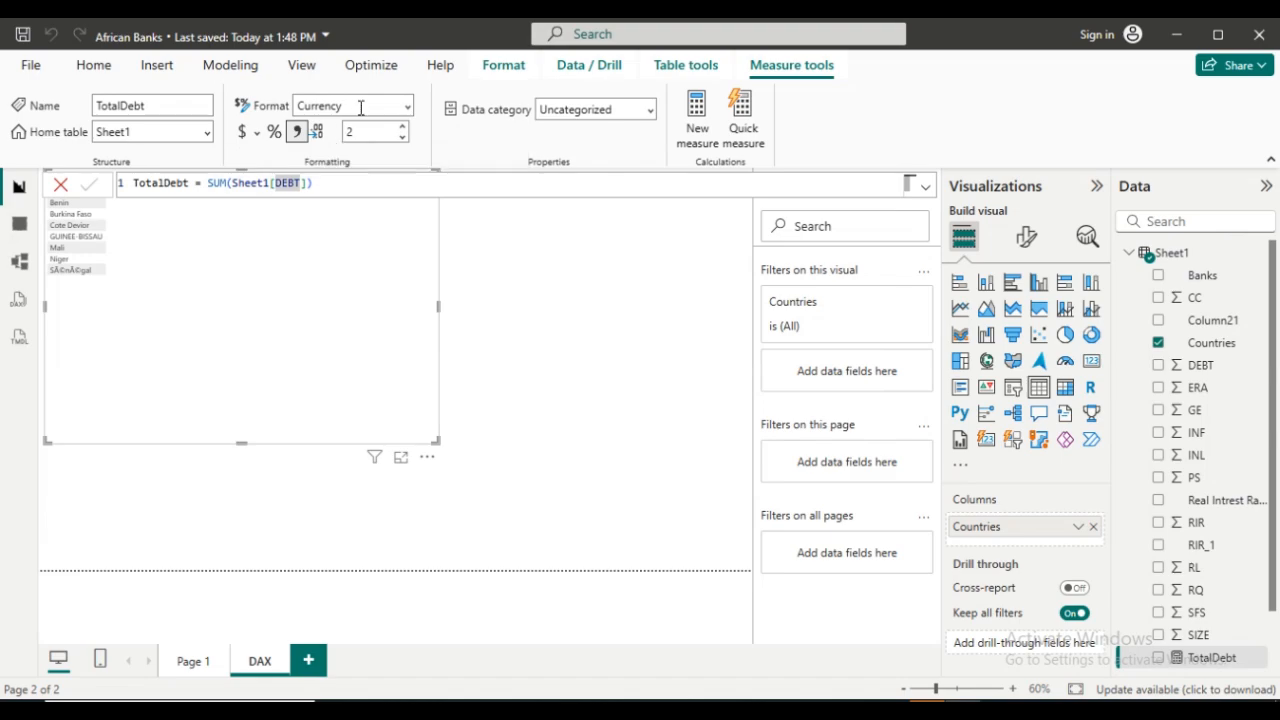
{"action": "left_click", "coordinate": [405, 106]}
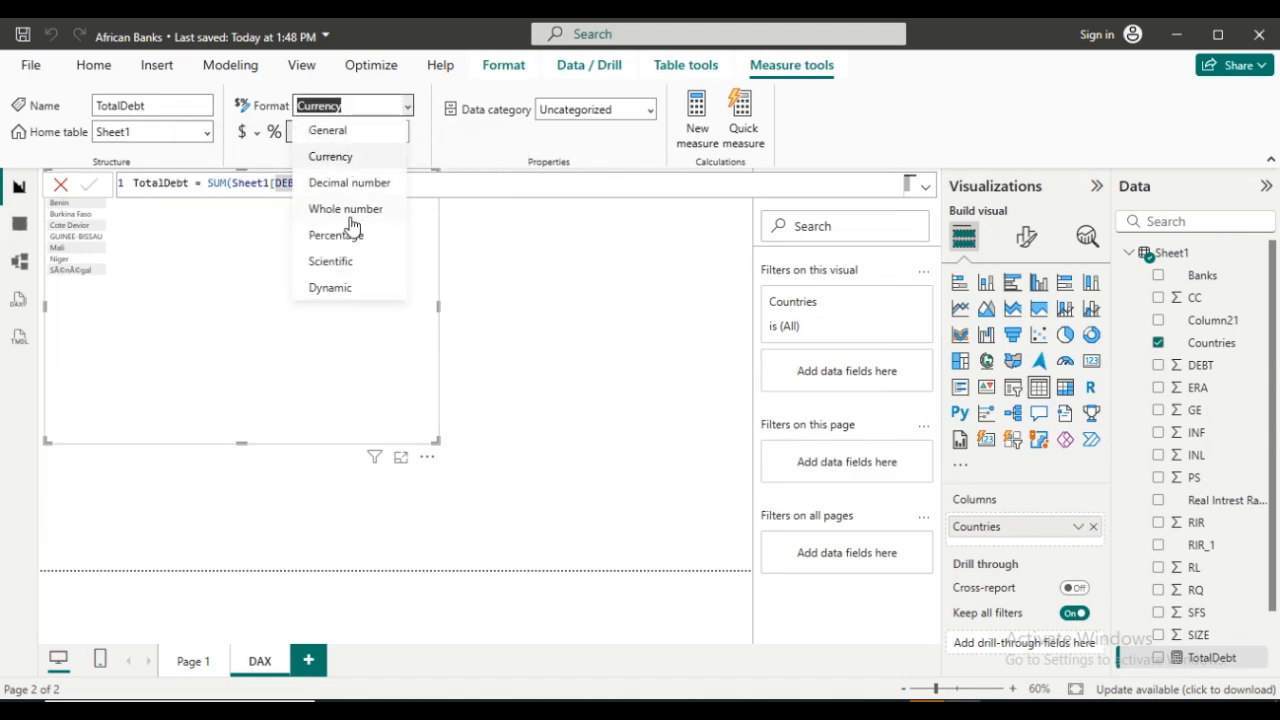
{"action": "left_click", "coordinate": [352, 158]}
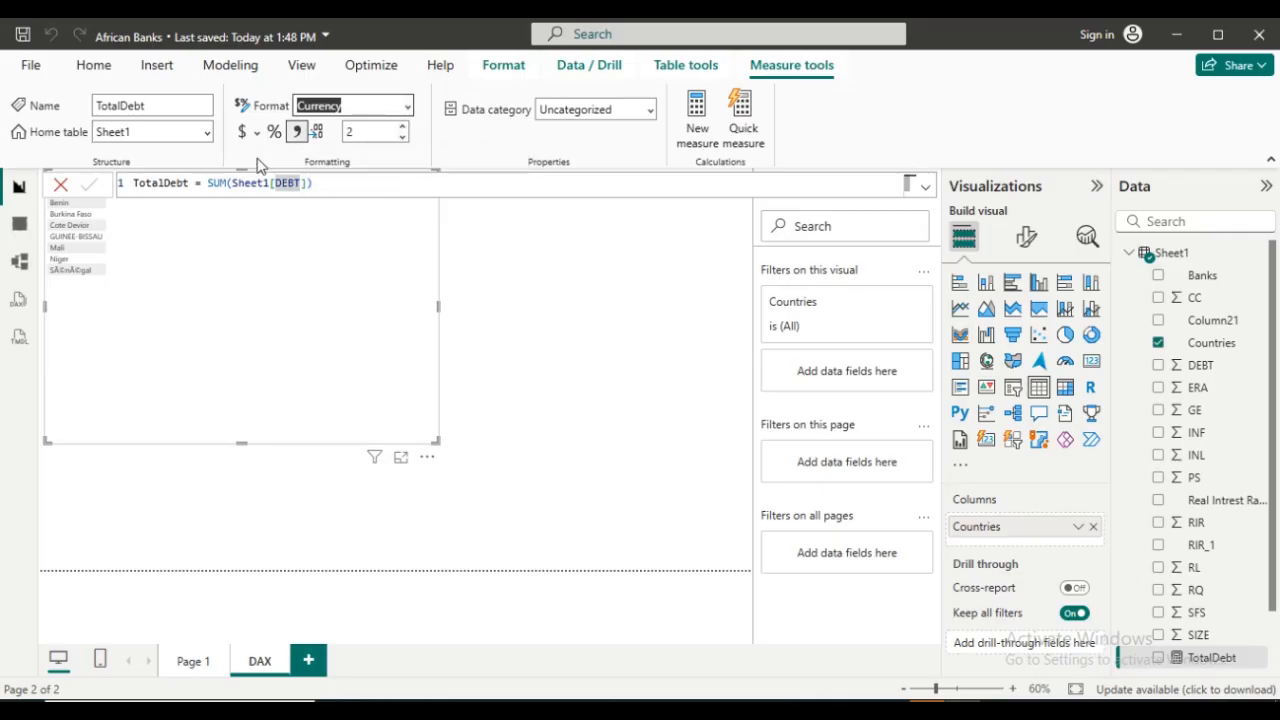
{"action": "left_click", "coordinate": [90, 190]}
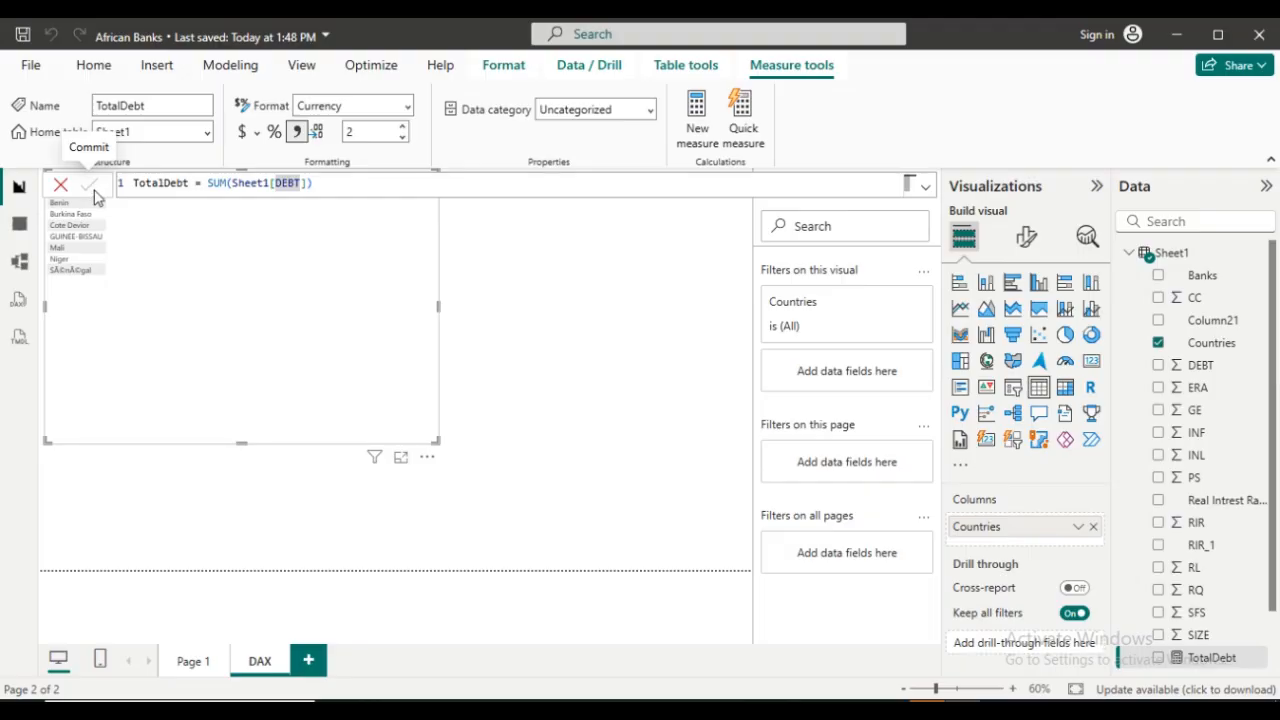
{"action": "left_click", "coordinate": [342, 187]}
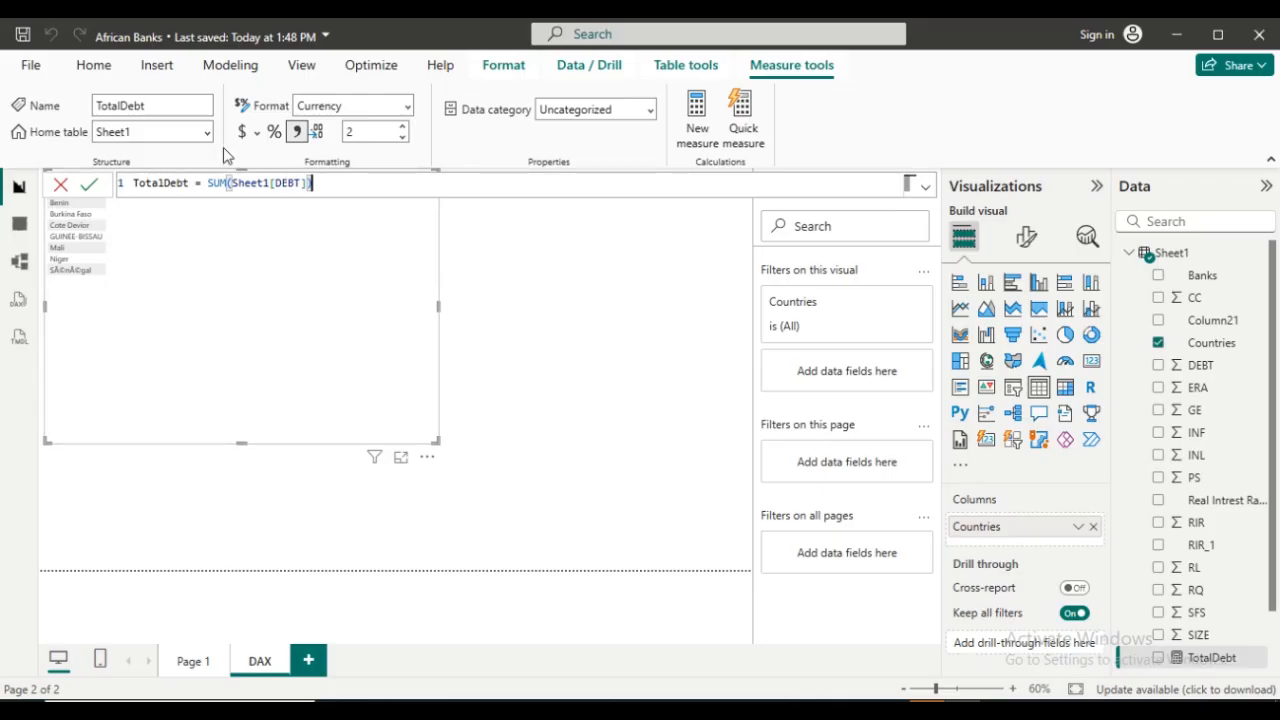
Commit the TotalDebt formula and add the measure to the table's columns after Countries.
{"action": "left_click", "coordinate": [89, 186]}
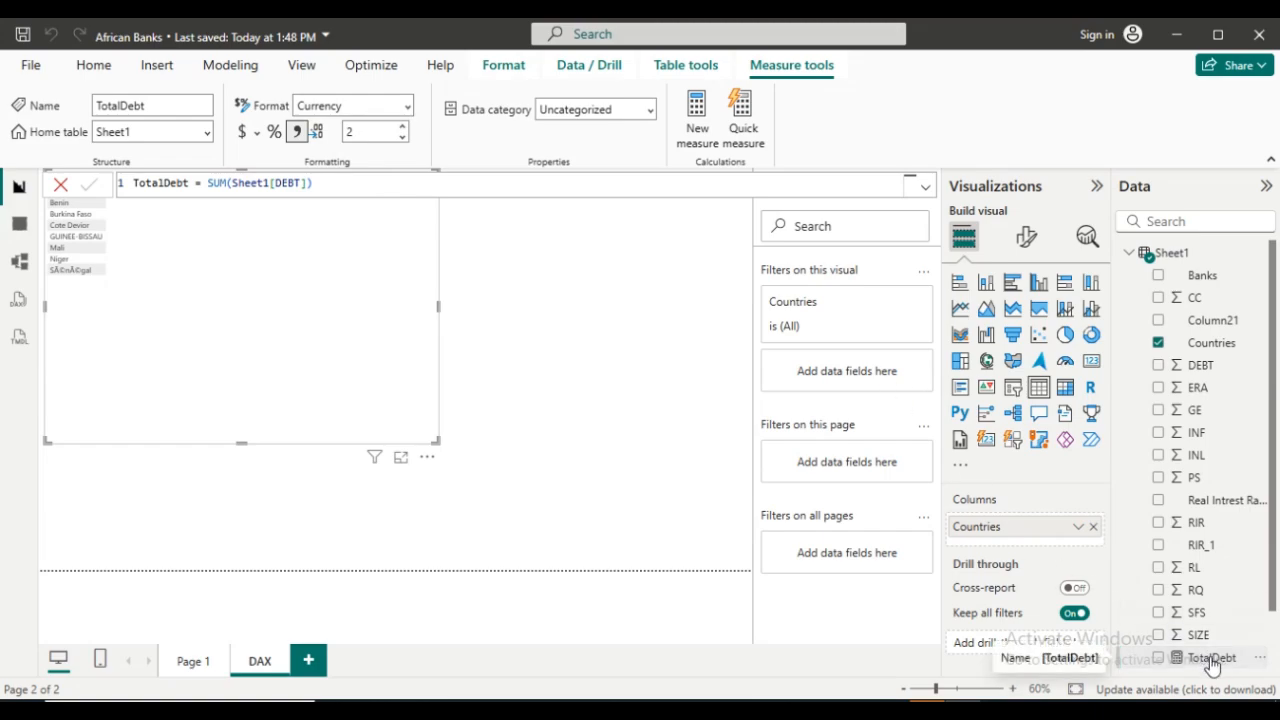
{"action": "left_click_drag", "start_coordinate": [1212, 665], "coordinate": [1030, 564]}
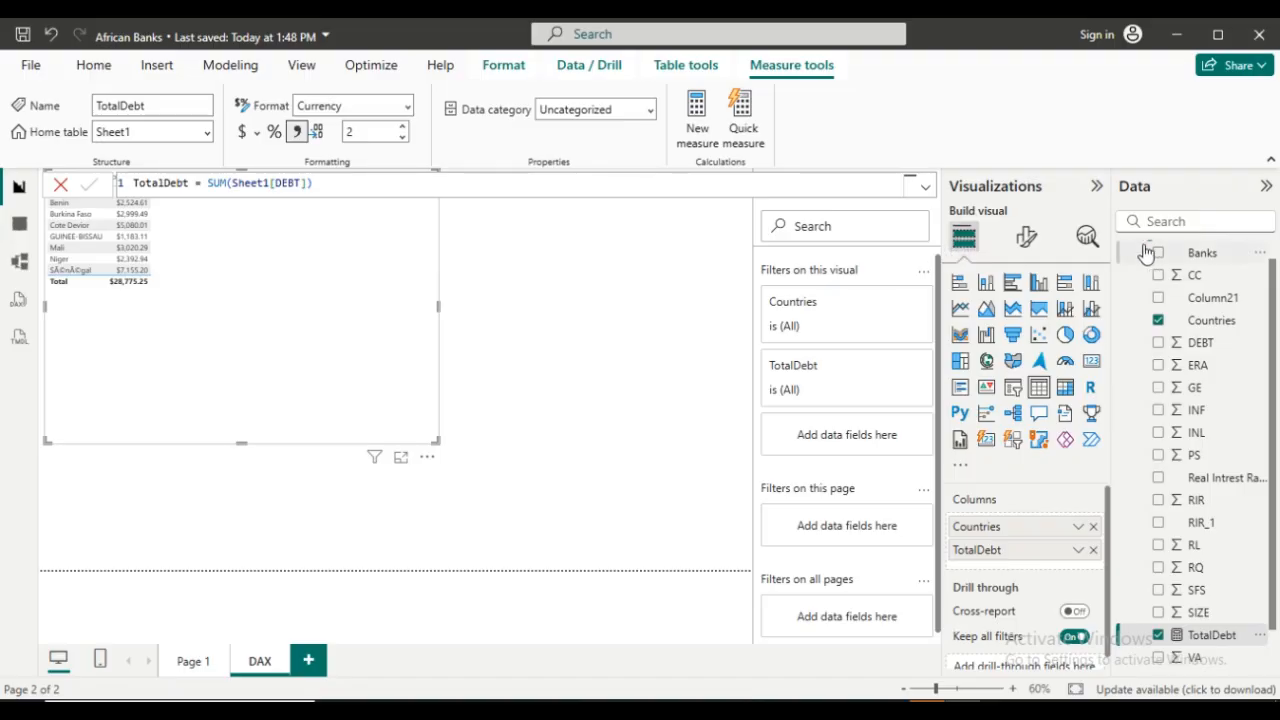
Create another new measure in Sheet1 and name it AverageSize in its formula.
{"action": "right_click", "coordinate": [1130, 298]}
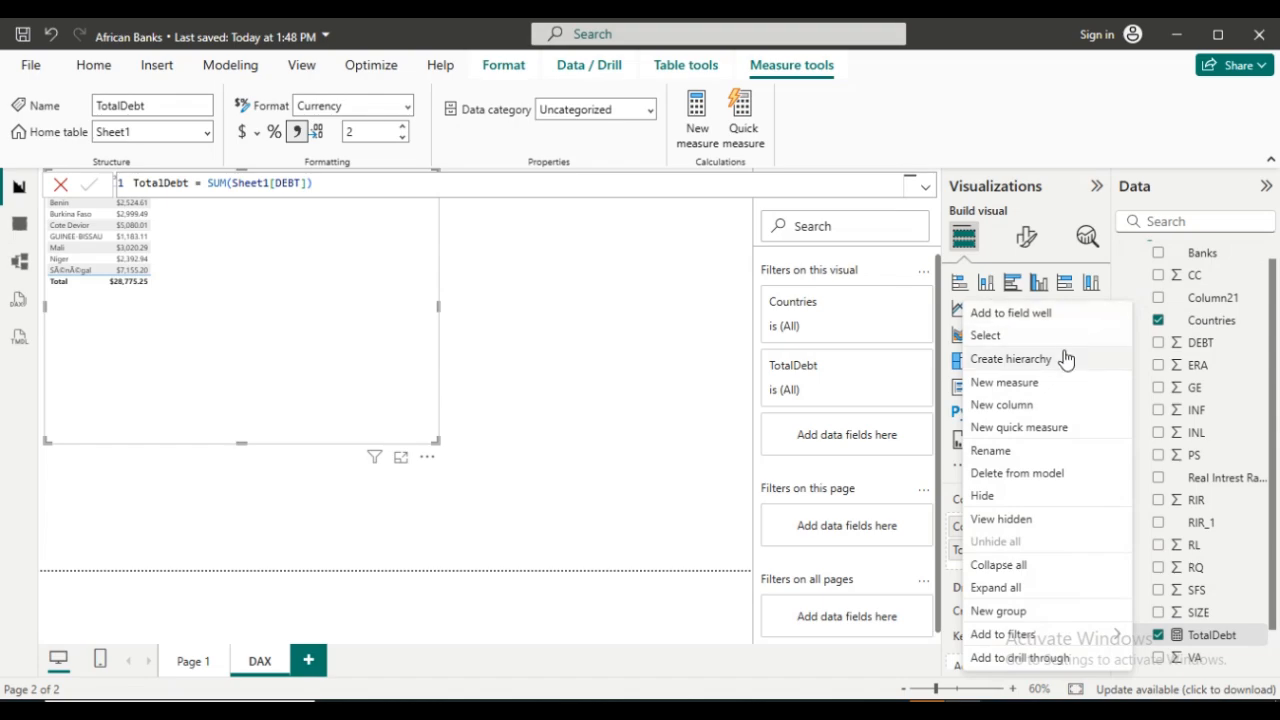
{"action": "left_click", "coordinate": [1055, 385]}
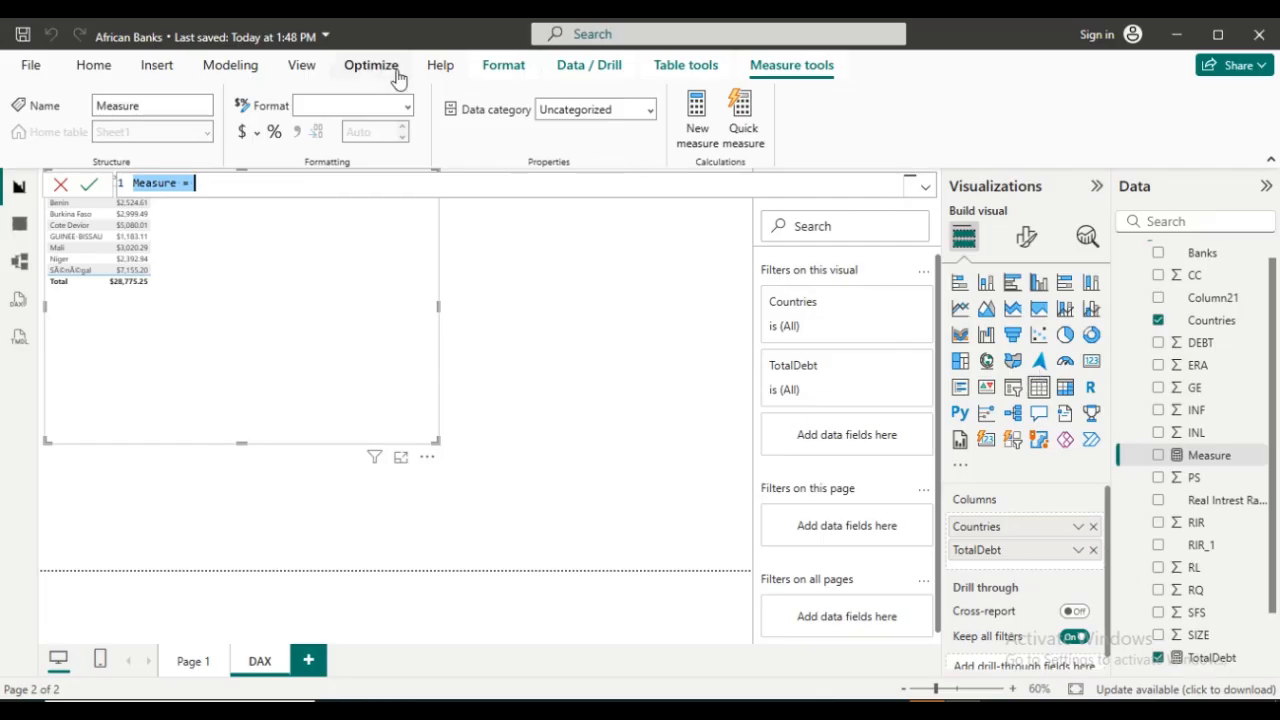
{"action": "left_click", "coordinate": [178, 182]}
{"action": "key", "text": "BackSpace"}
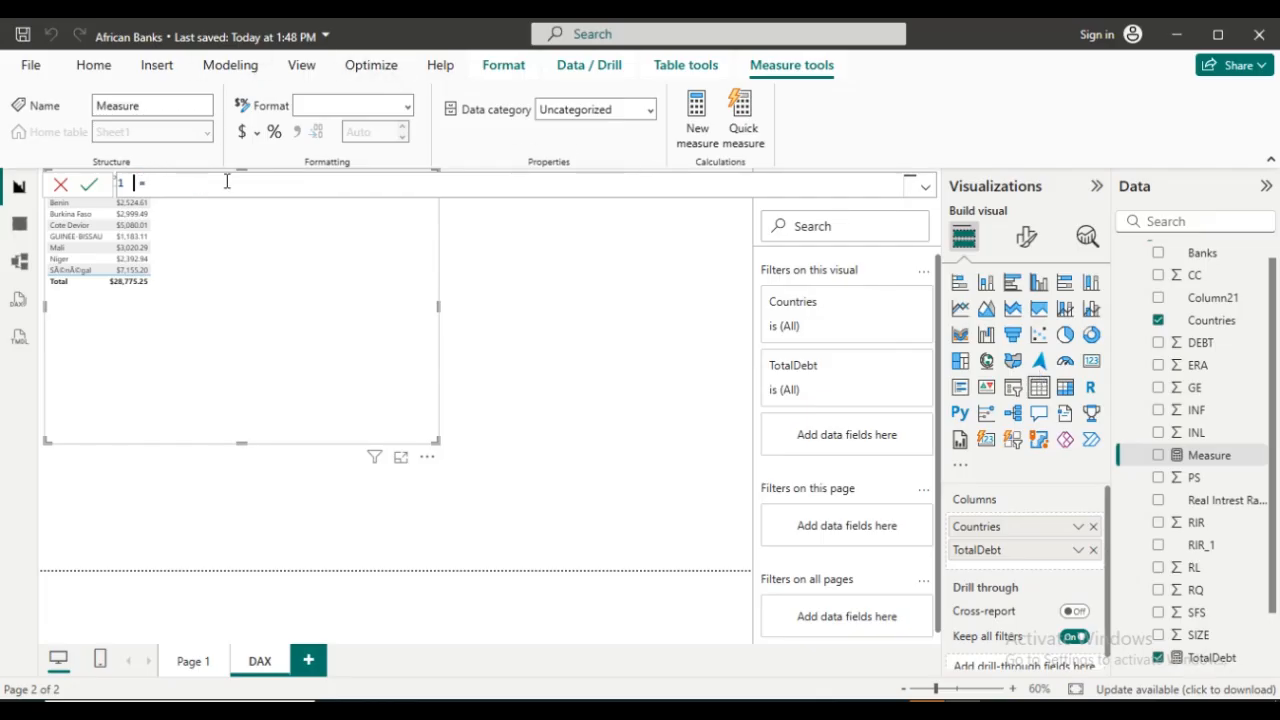
{"action": "type", "text": "Ave"}
{"action": "type", "text": "ageSize "}
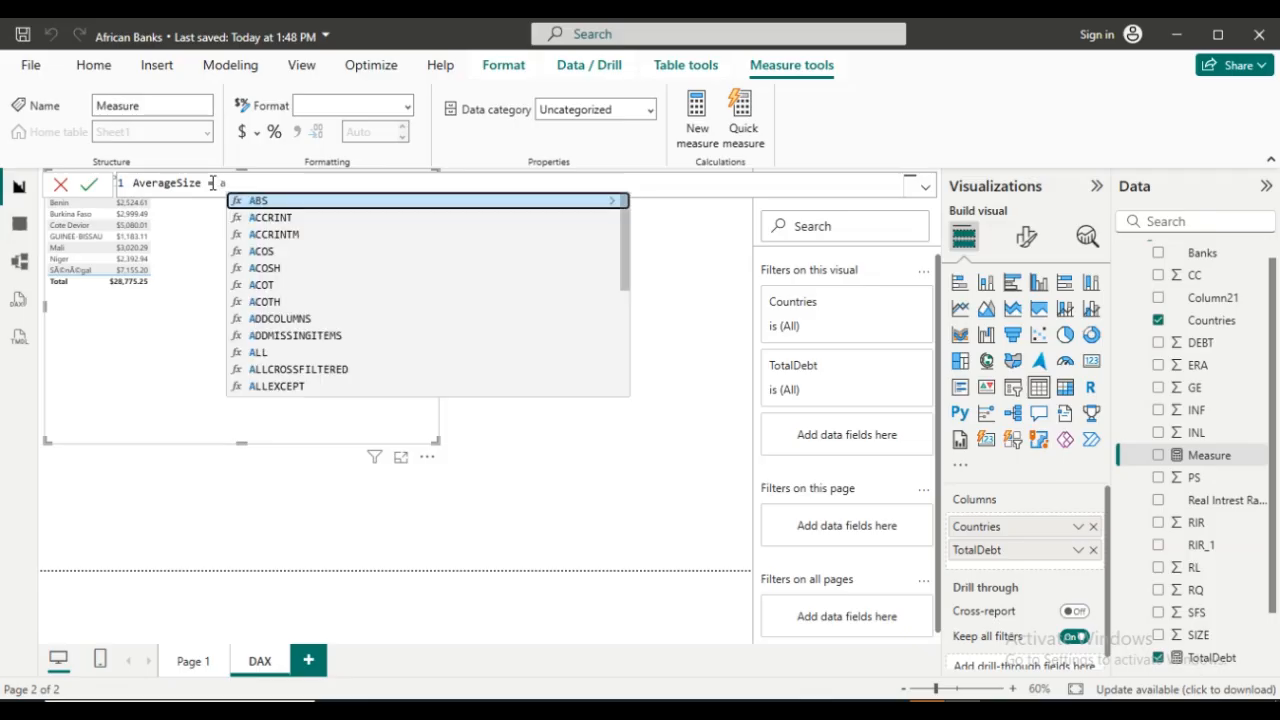
Define the AverageSize measure as AVERAGE(Sheet1[SIZE]) and commit the formula.
{"action": "type", "text": "v"}
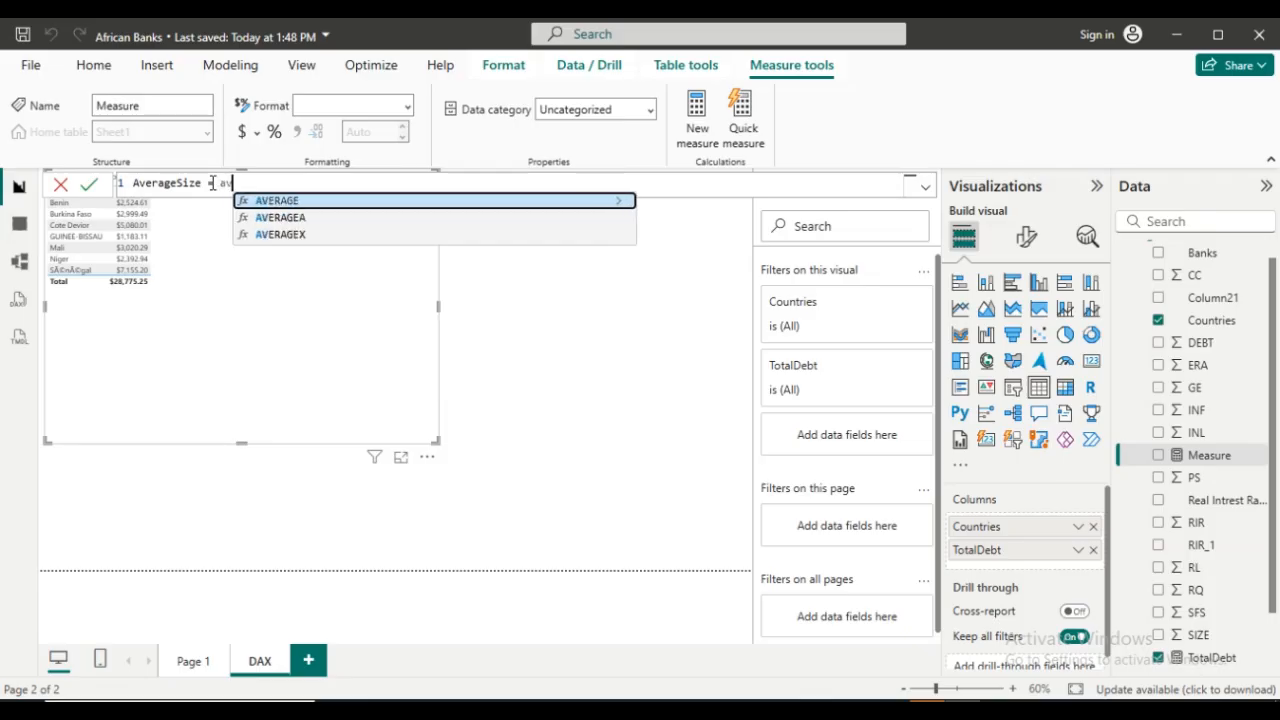
{"action": "left_click", "coordinate": [296, 203]}
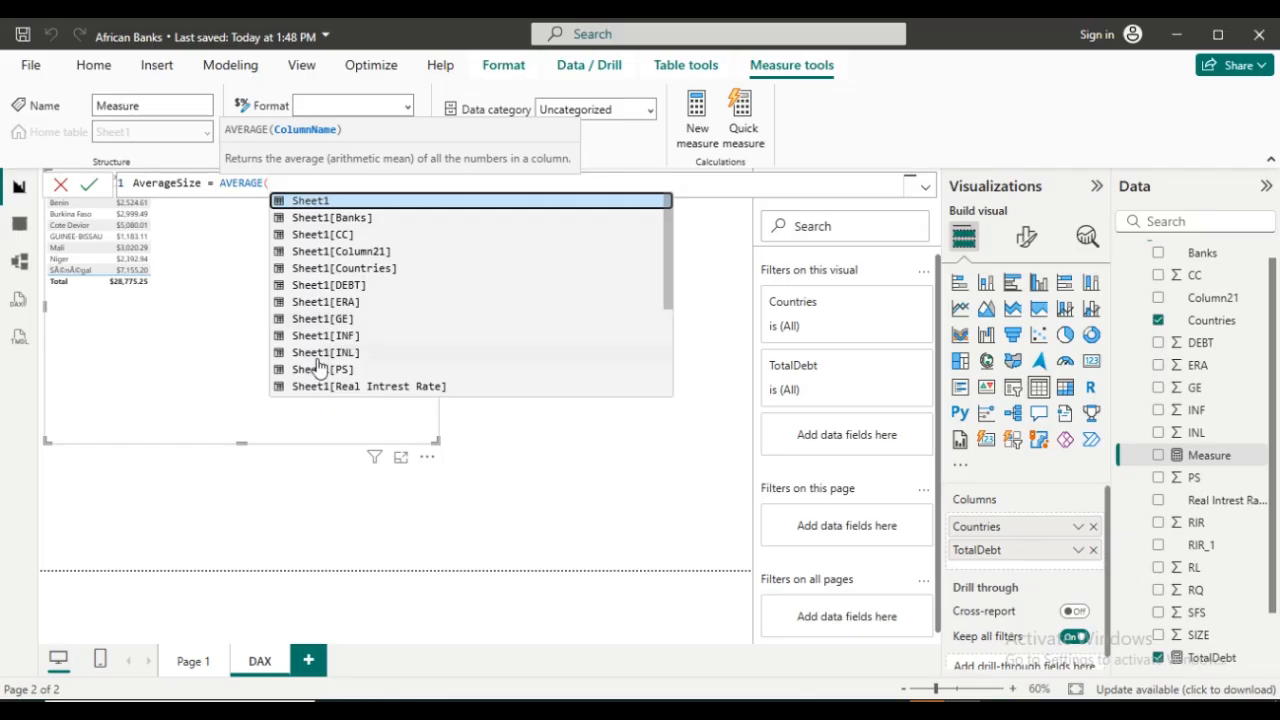
{"action": "left_click_drag", "start_coordinate": [669, 294], "coordinate": [670, 386]}
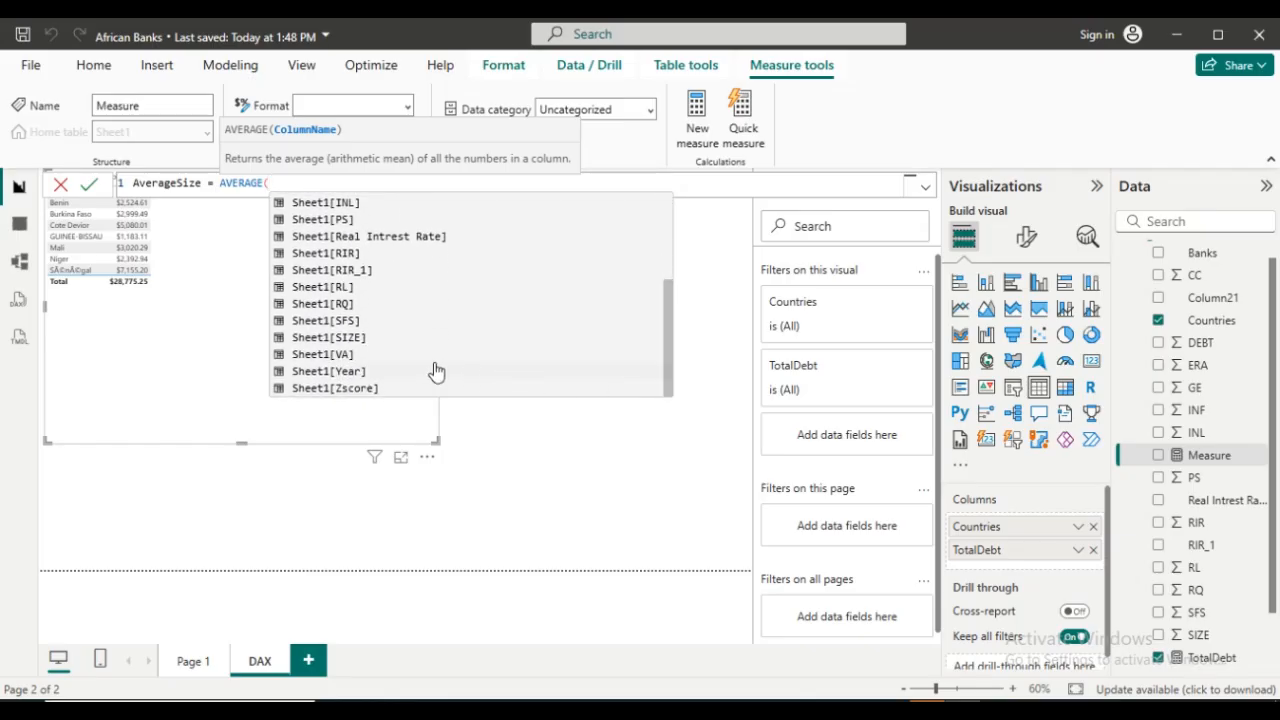
{"action": "left_click", "coordinate": [363, 341]}
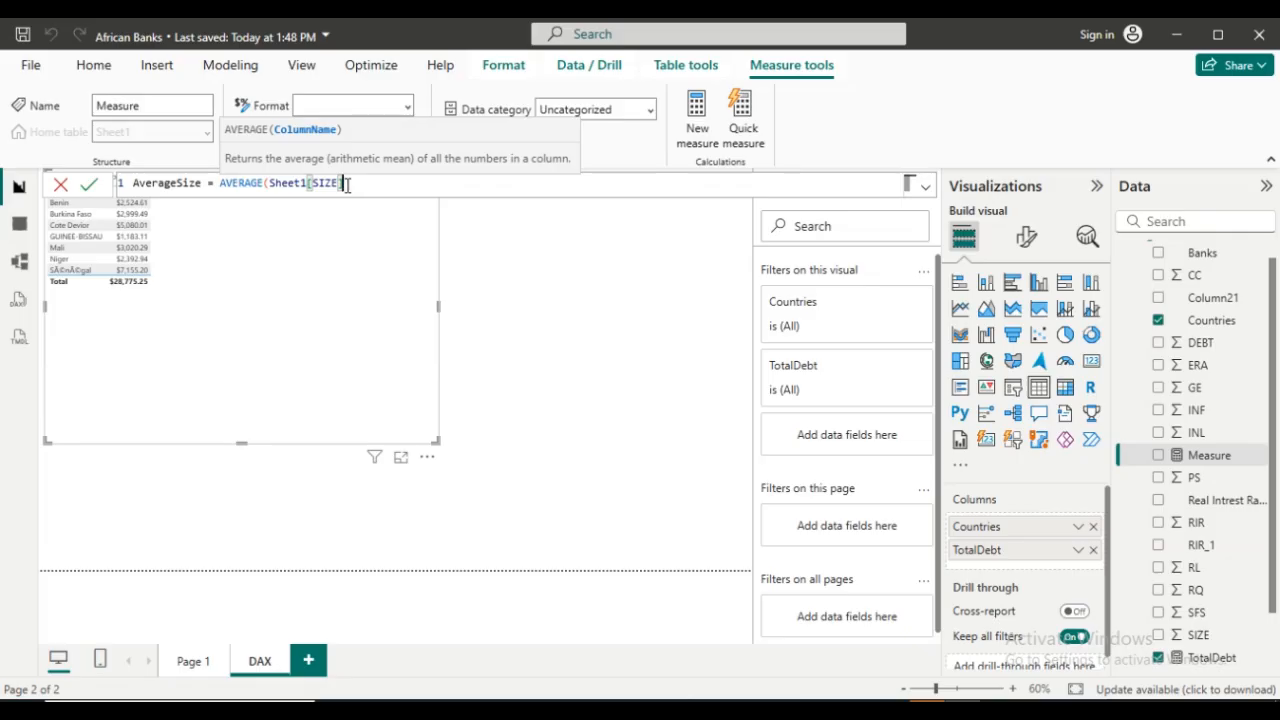
{"action": "type", "text": ")"}
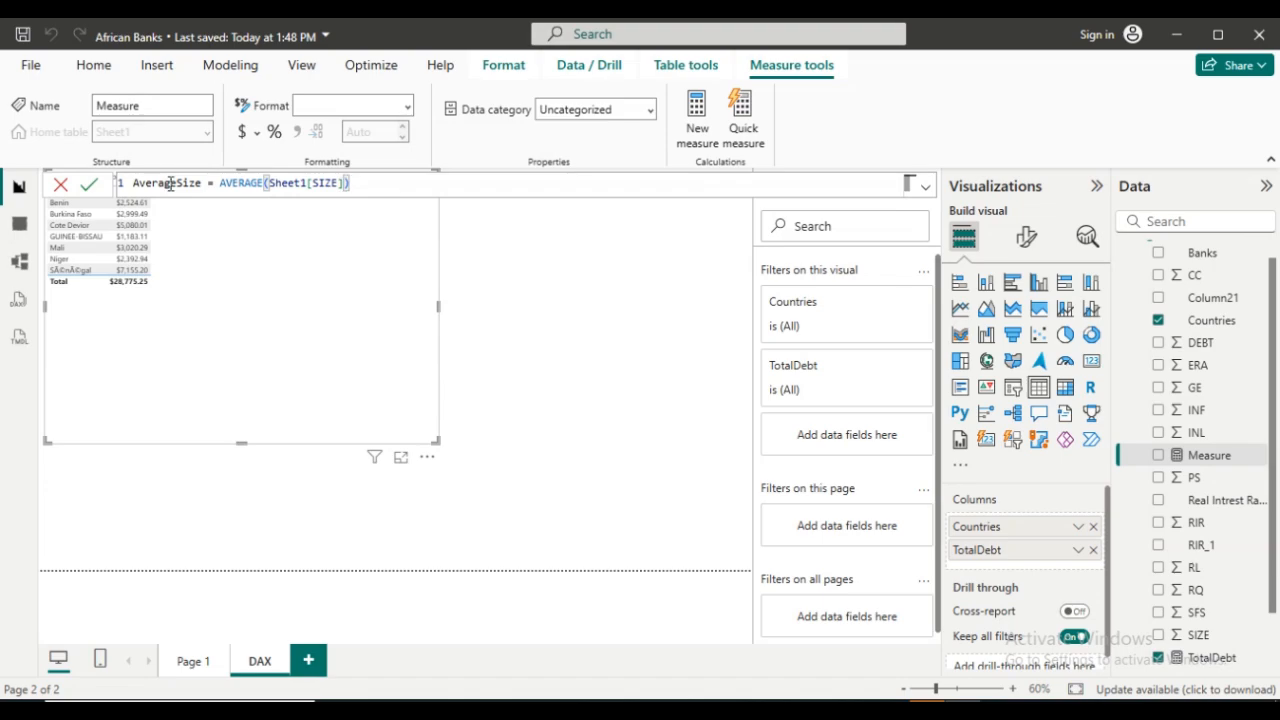
{"action": "left_click", "coordinate": [90, 186]}
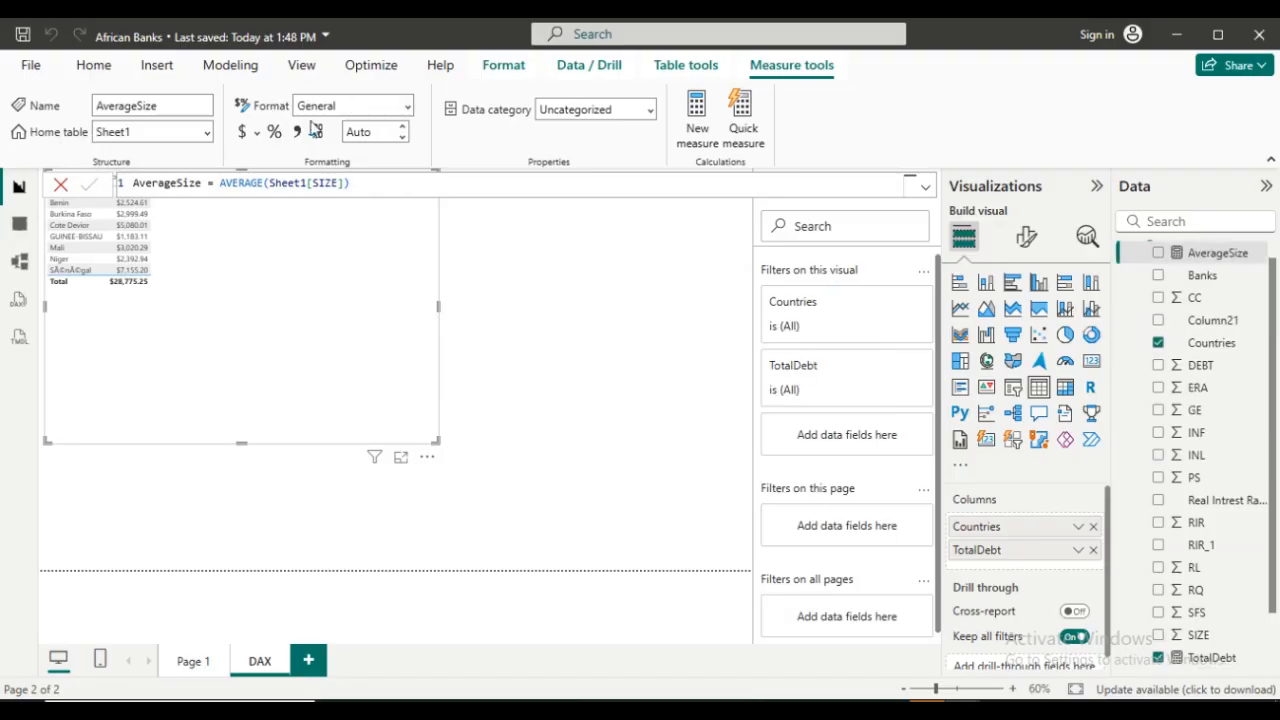
Set the number format of the AverageSize measure to Whole number.
{"action": "double_click", "coordinate": [333, 183]}
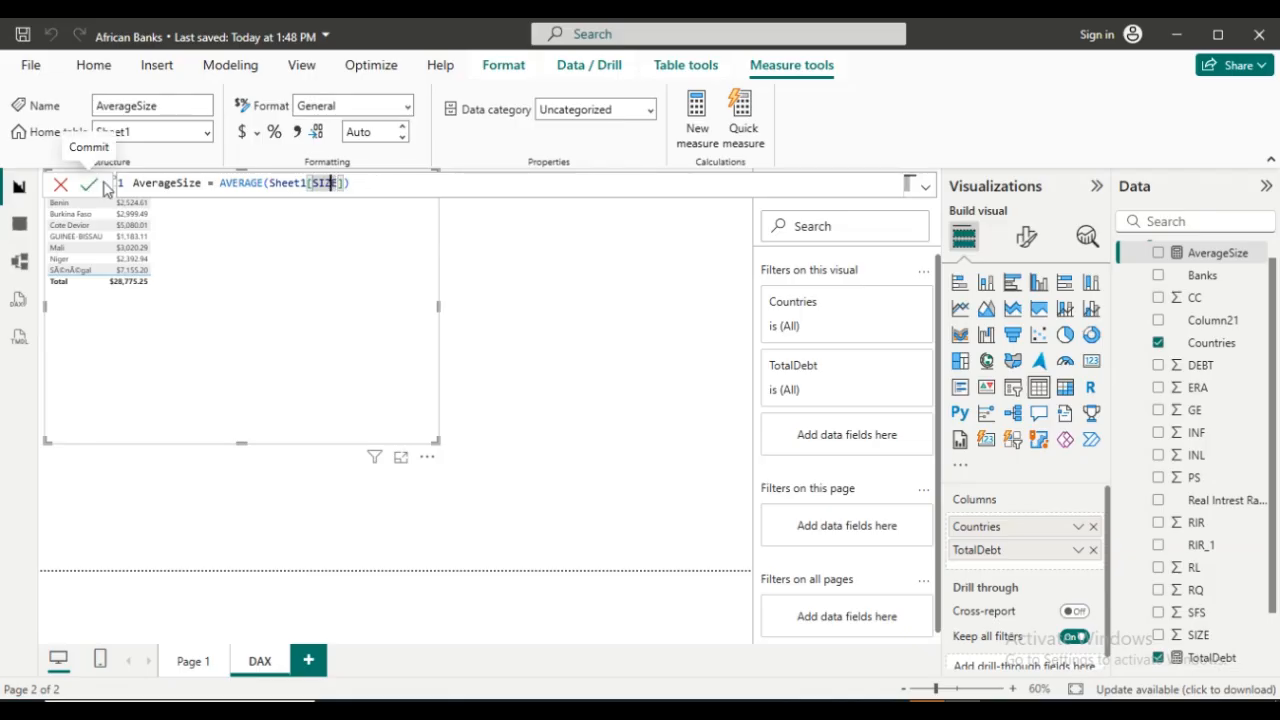
{"action": "left_click", "coordinate": [407, 110]}
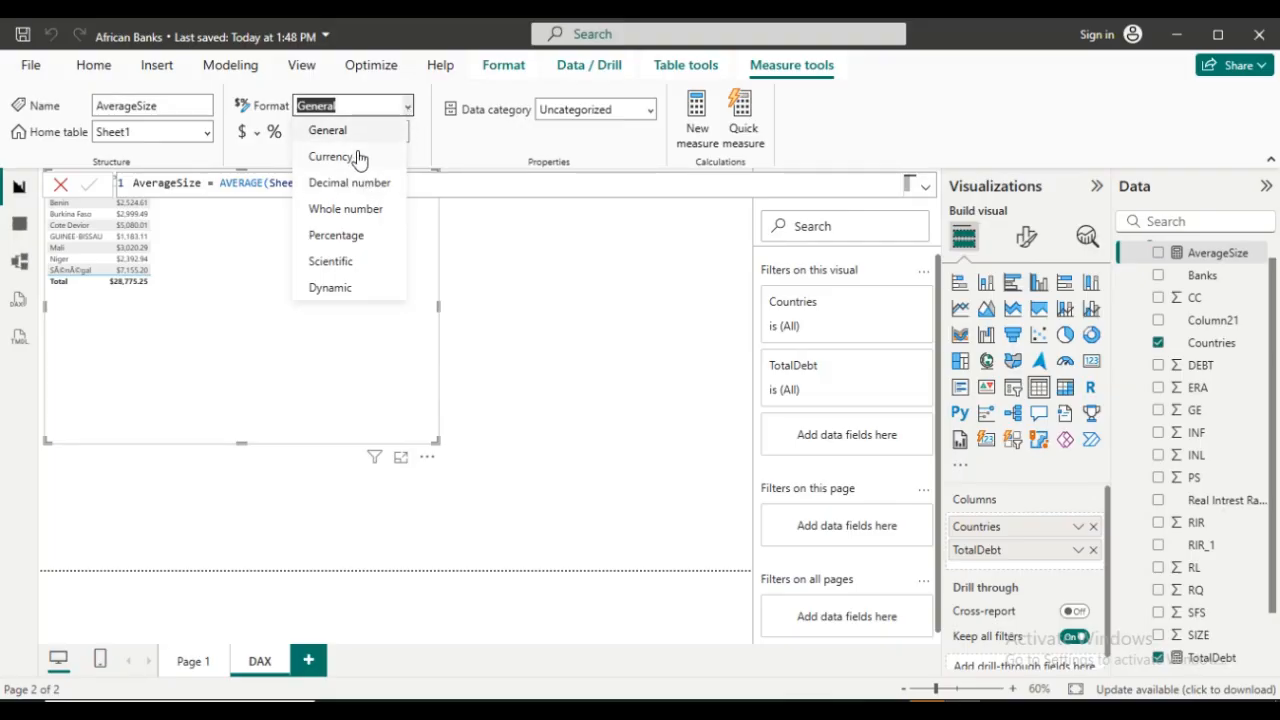
{"action": "left_click", "coordinate": [345, 209]}
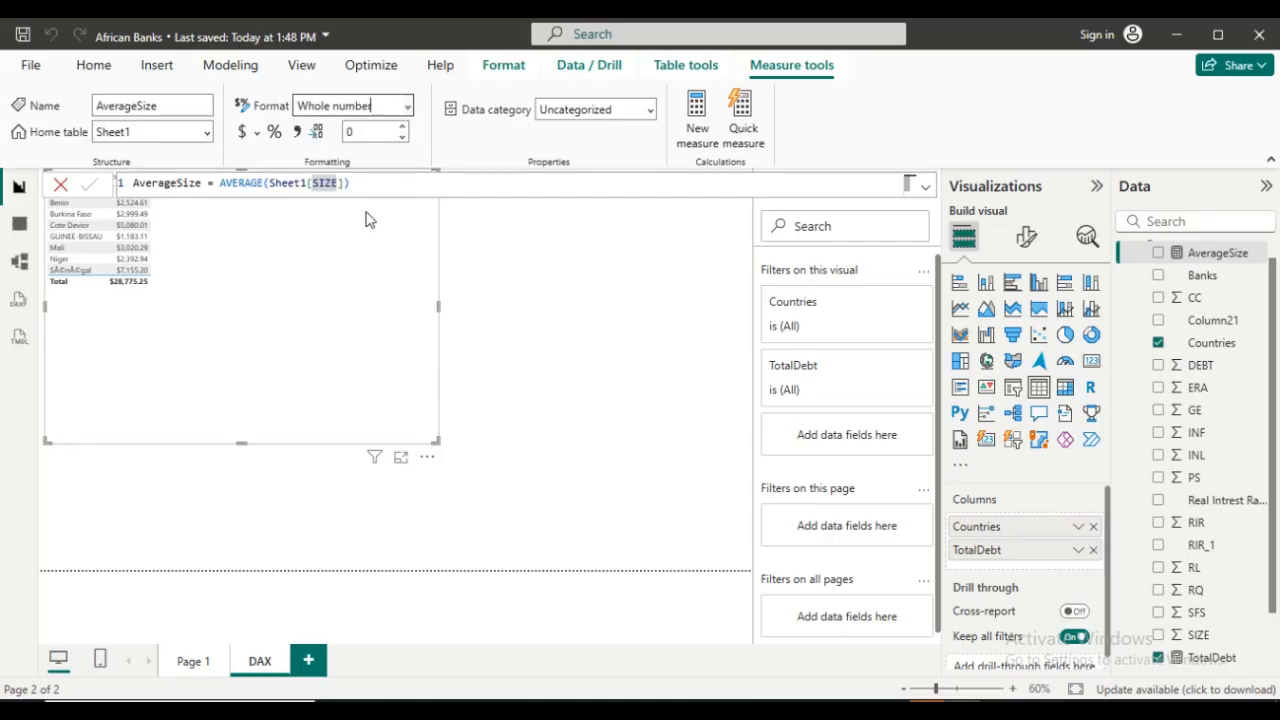
{"action": "left_click", "coordinate": [404, 131]}
{"action": "left_click", "coordinate": [405, 106]}
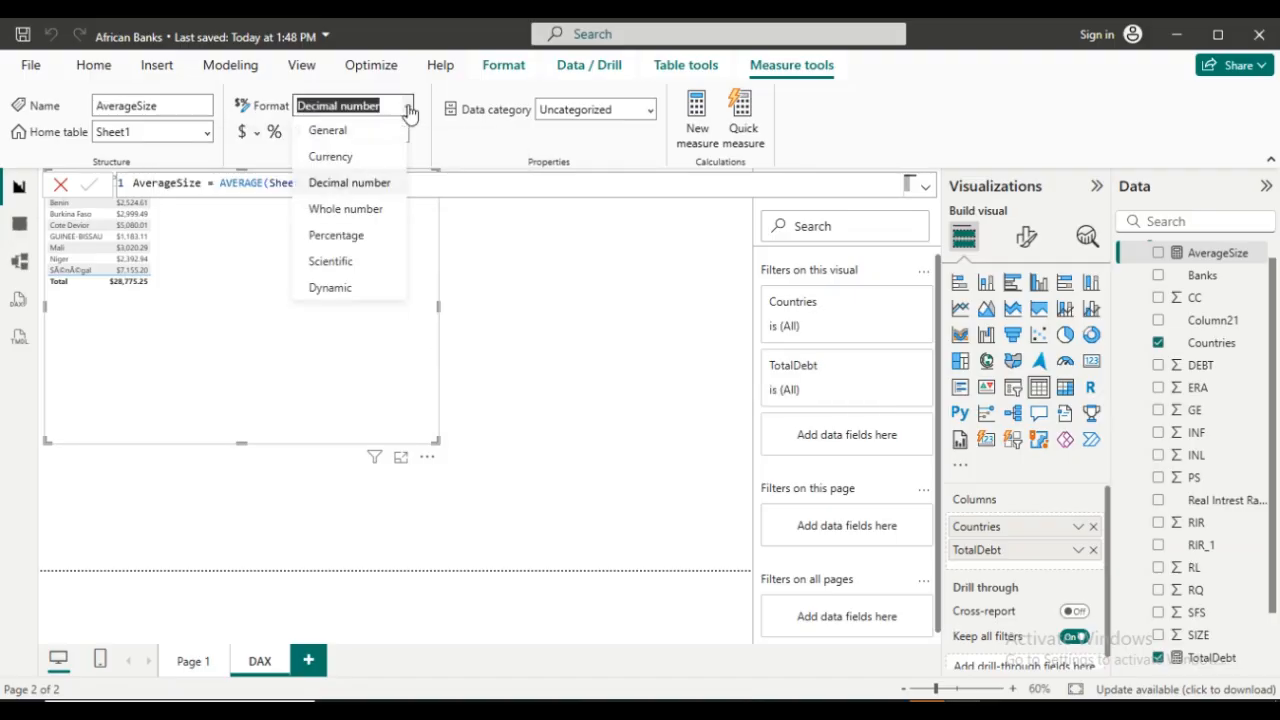
{"action": "left_click", "coordinate": [363, 212]}
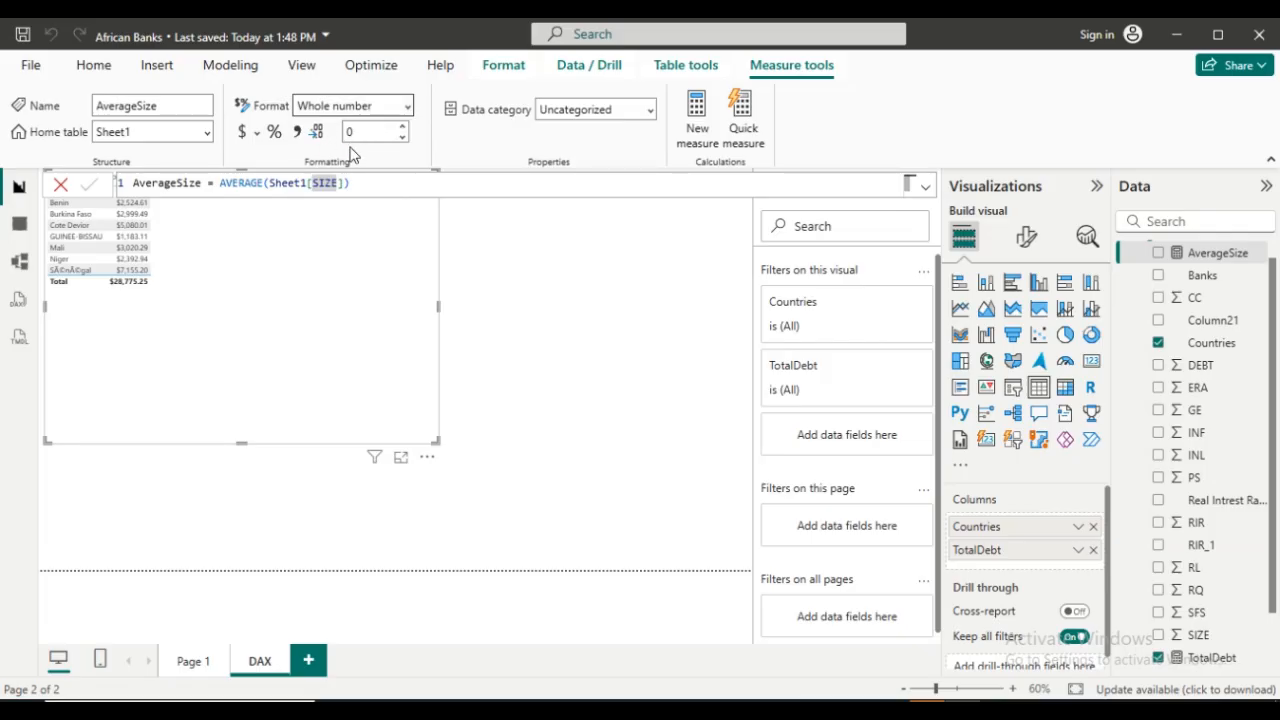
Recommit the AverageSize formula and add the measure to the table's columns after TotalDebt.
{"action": "left_click", "coordinate": [408, 110]}
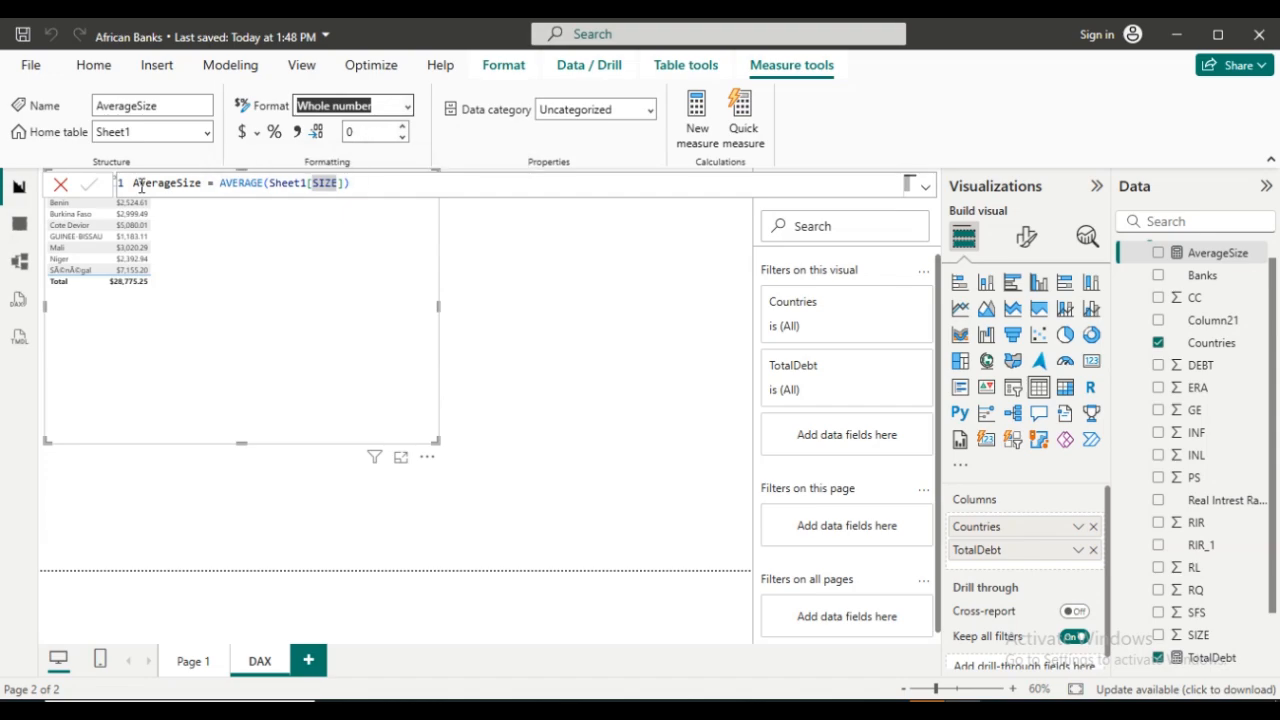
{"action": "left_click", "coordinate": [358, 183]}
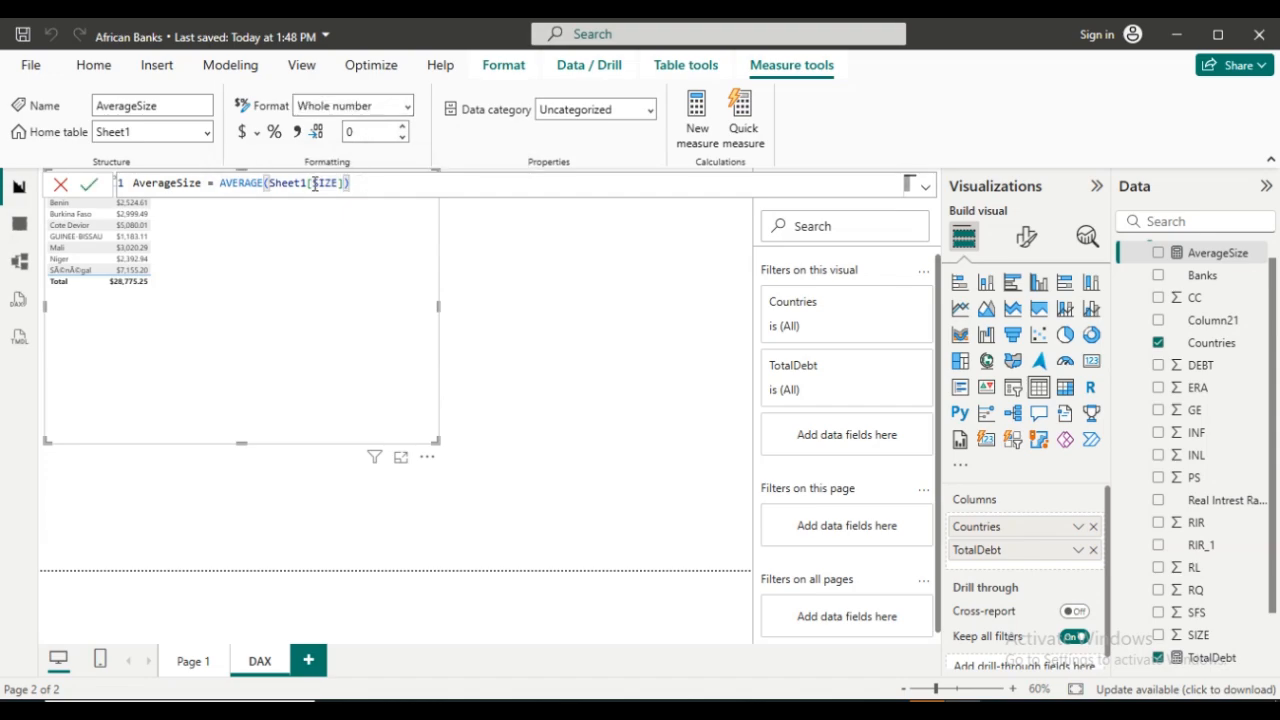
{"action": "left_click", "coordinate": [89, 188]}
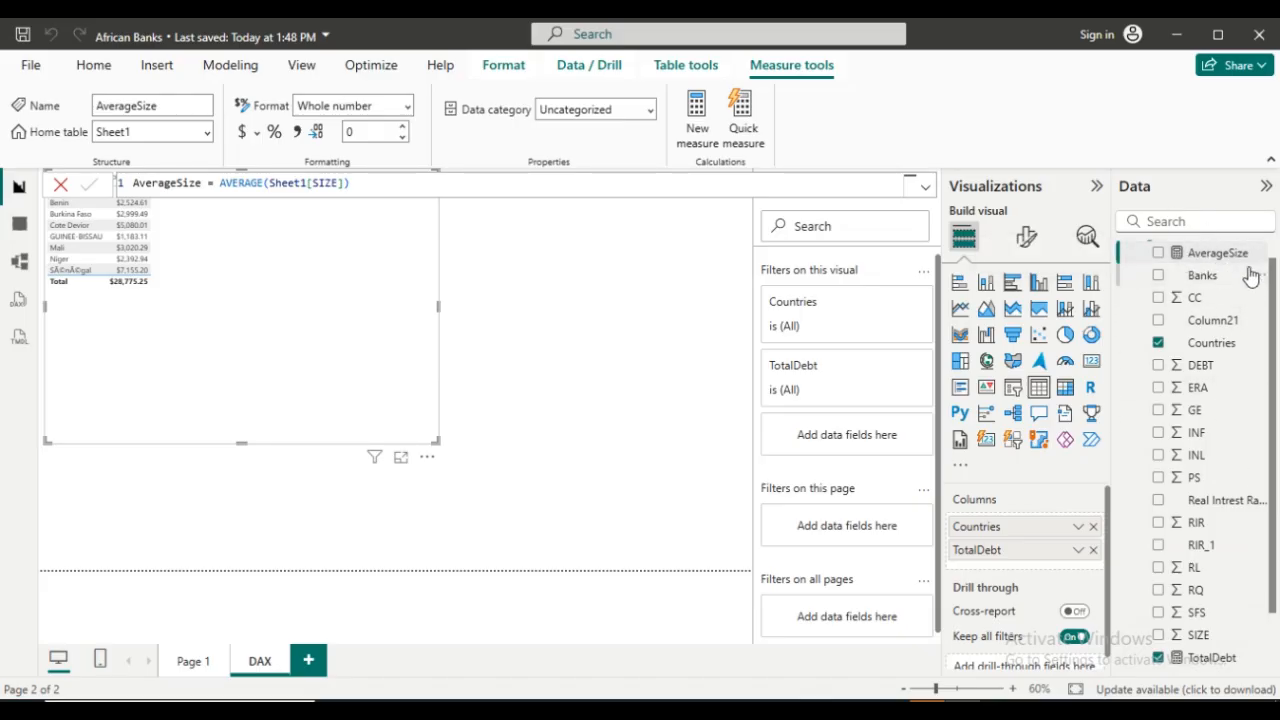
{"action": "left_click_drag", "start_coordinate": [1237, 258], "coordinate": [1012, 580]}
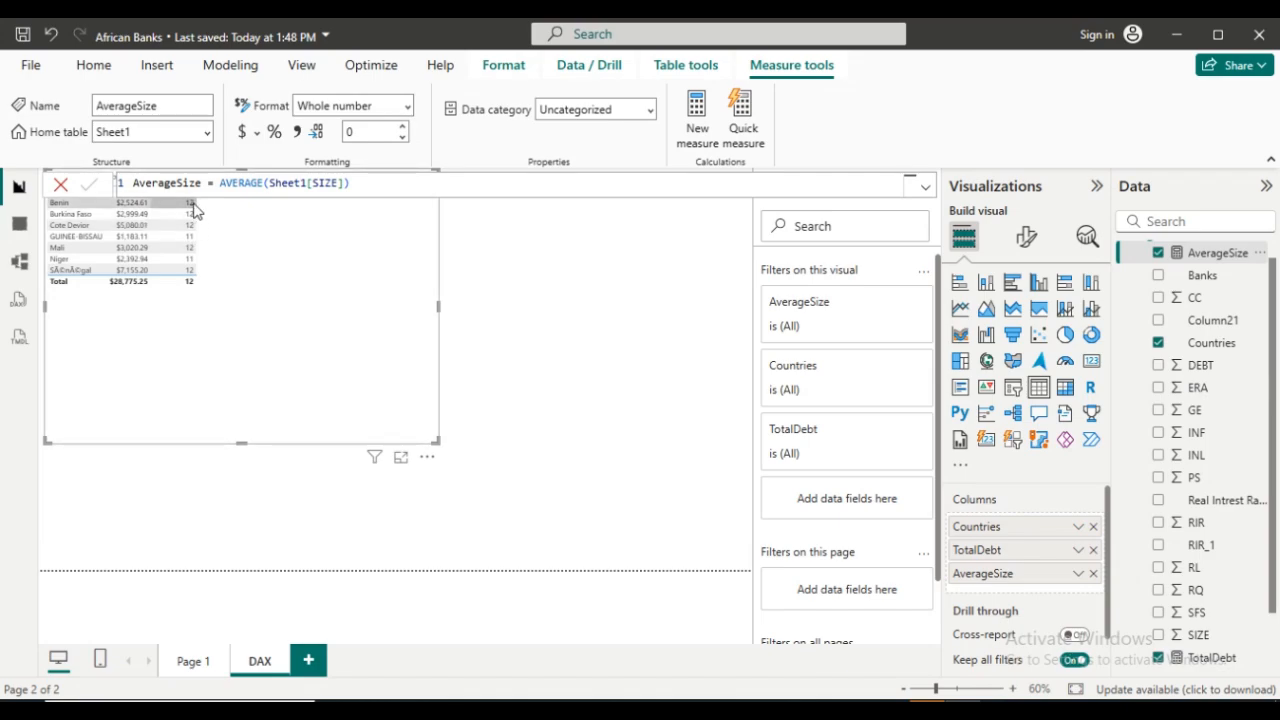
Set the AverageSize measure's format to General with Auto decimal places and recommit its formula.
{"action": "type", "text": ")"}
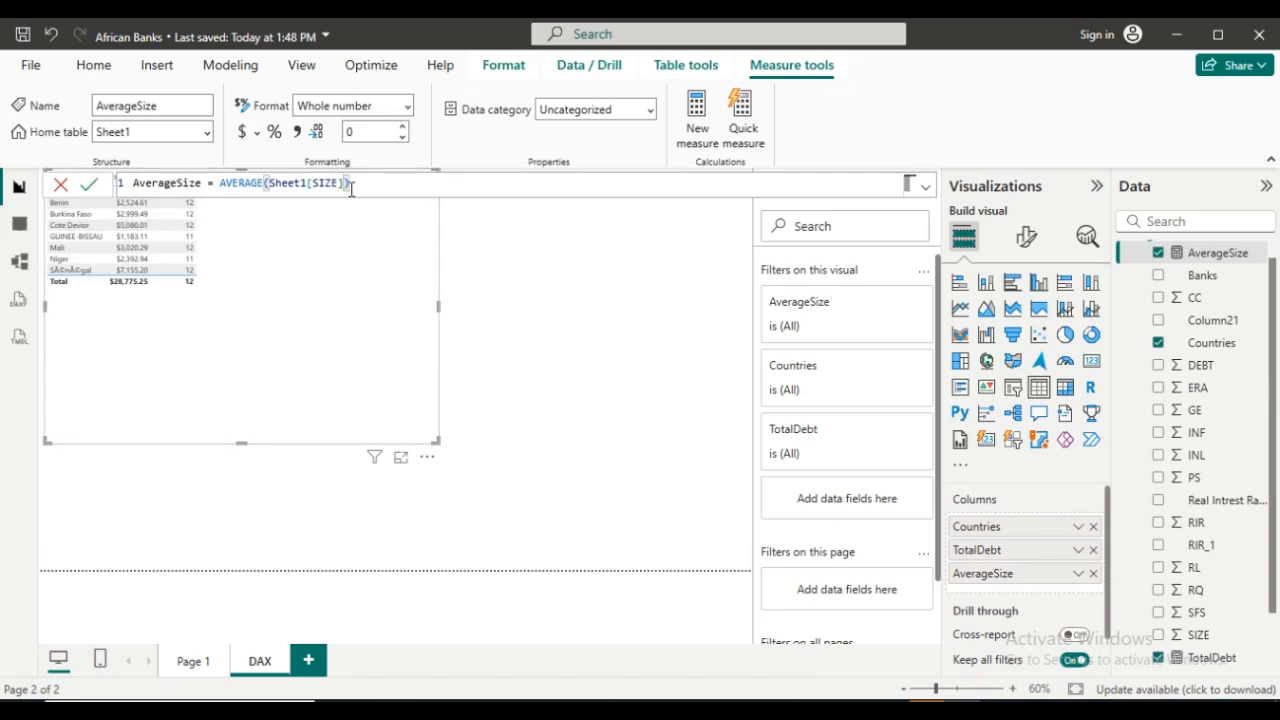
{"action": "left_click", "coordinate": [407, 108]}
{"action": "key", "text": "Escape"}
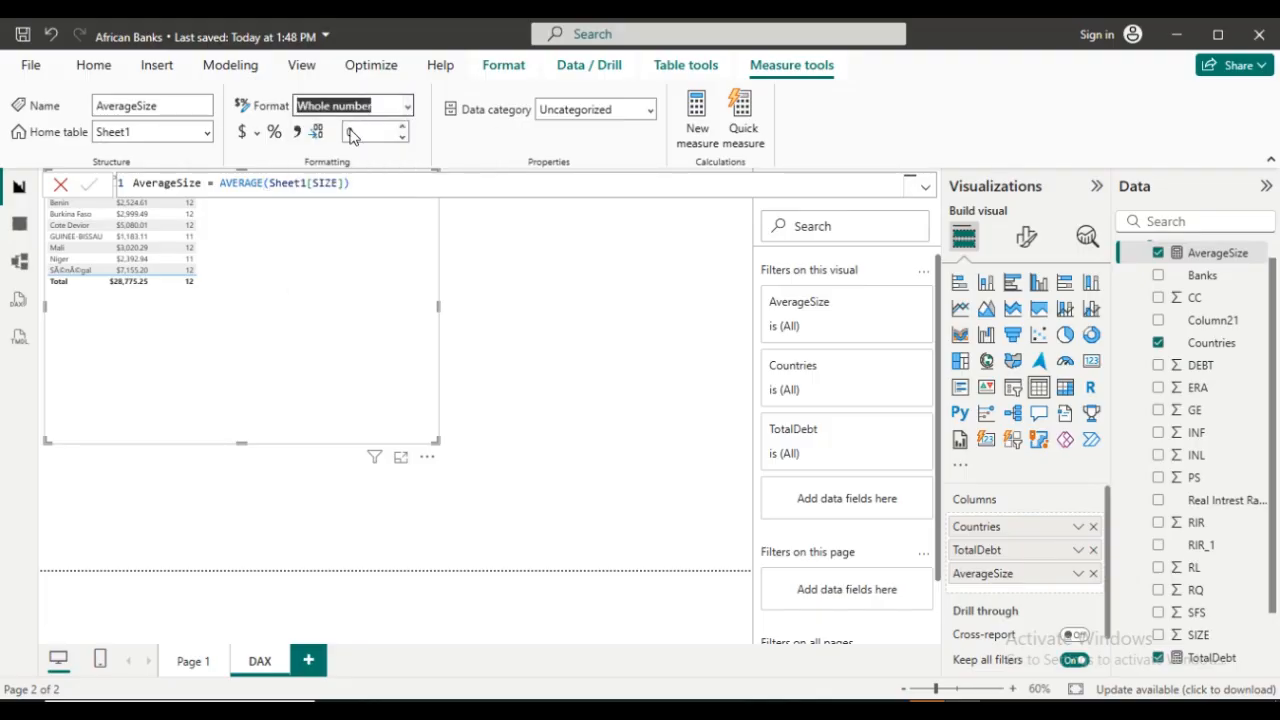
{"action": "left_click", "coordinate": [377, 189]}
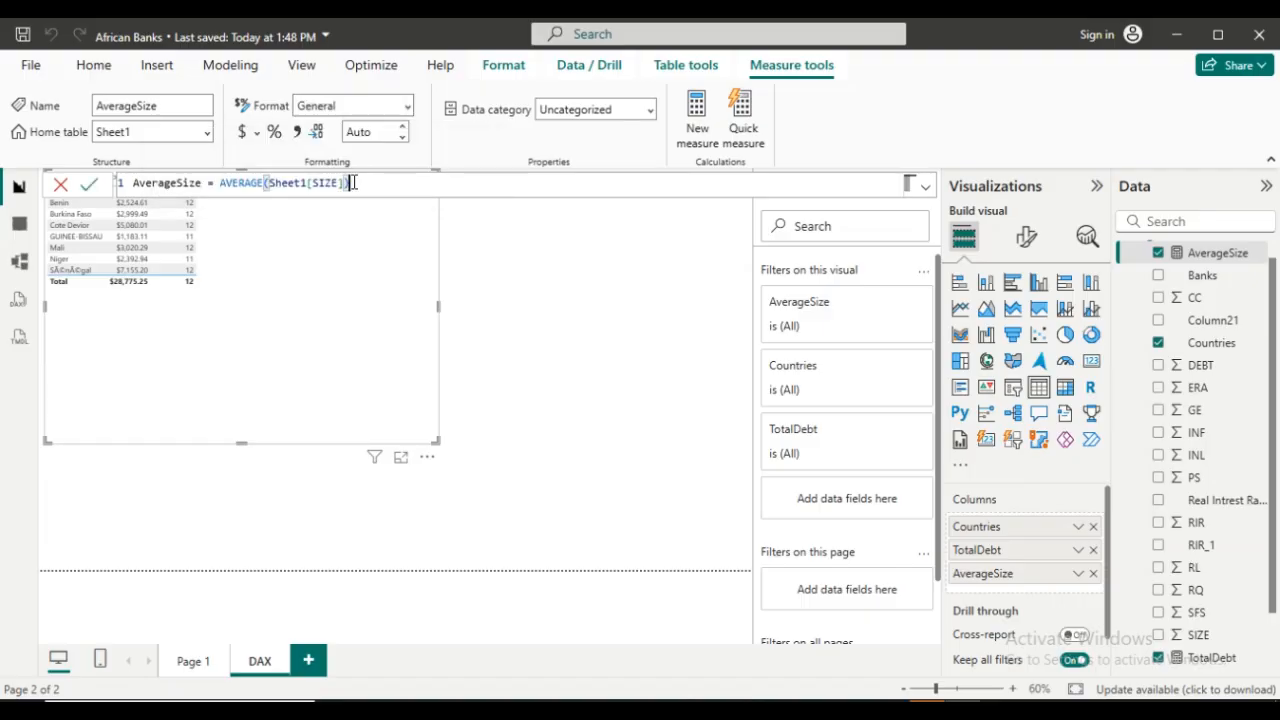
{"action": "left_click", "coordinate": [89, 184]}
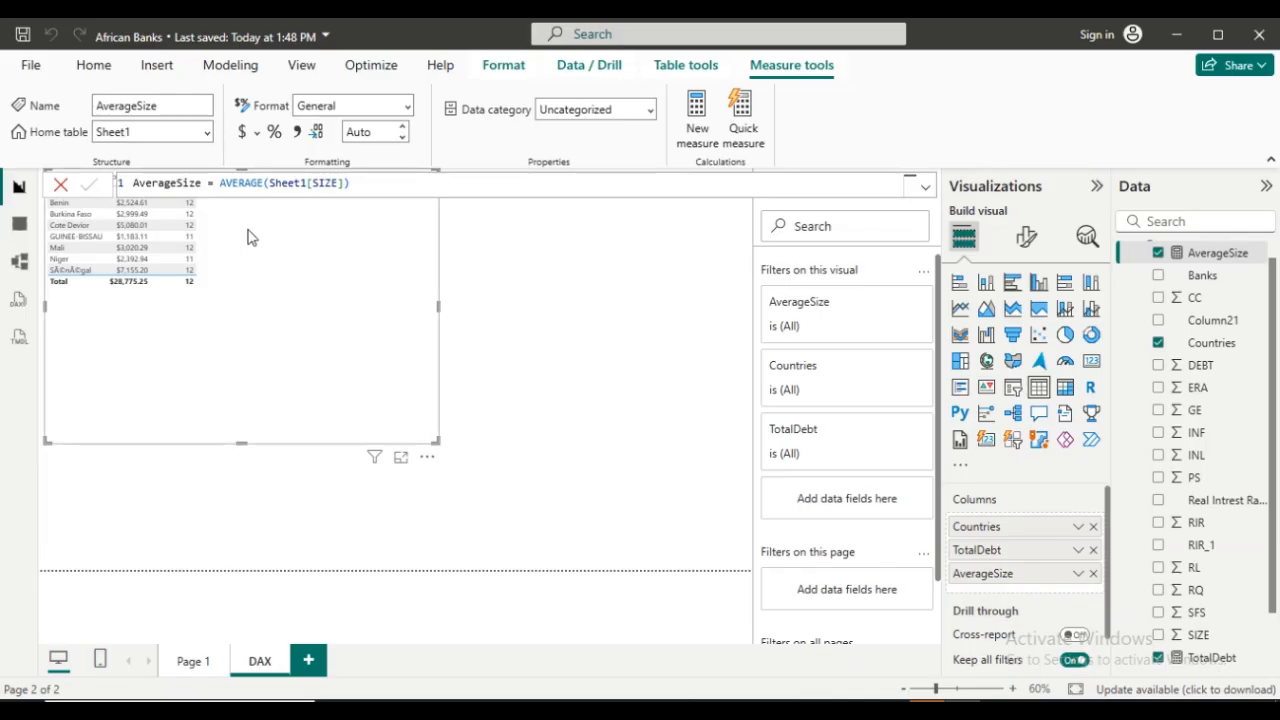
{"action": "left_click", "coordinate": [371, 186]}
{"action": "left_click", "coordinate": [89, 184]}
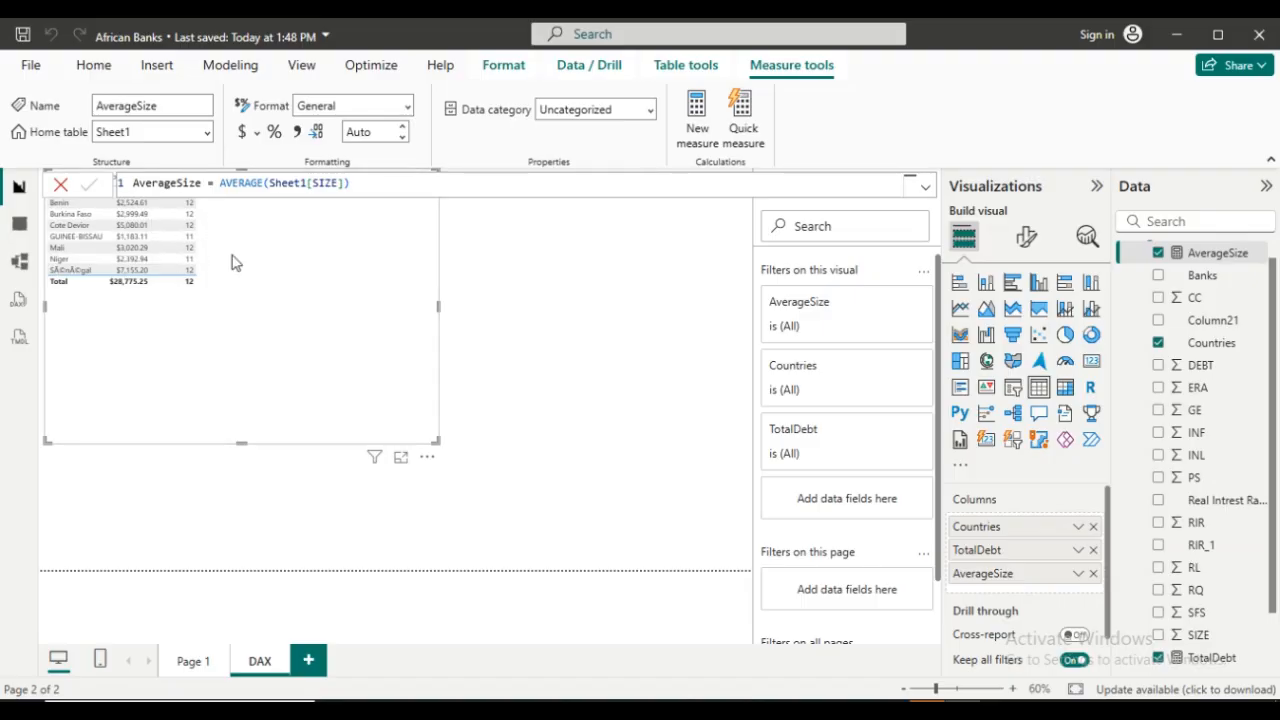
Remove AverageSize from the table's columns and add it again after TotalDebt.
{"action": "left_click", "coordinate": [1094, 574]}
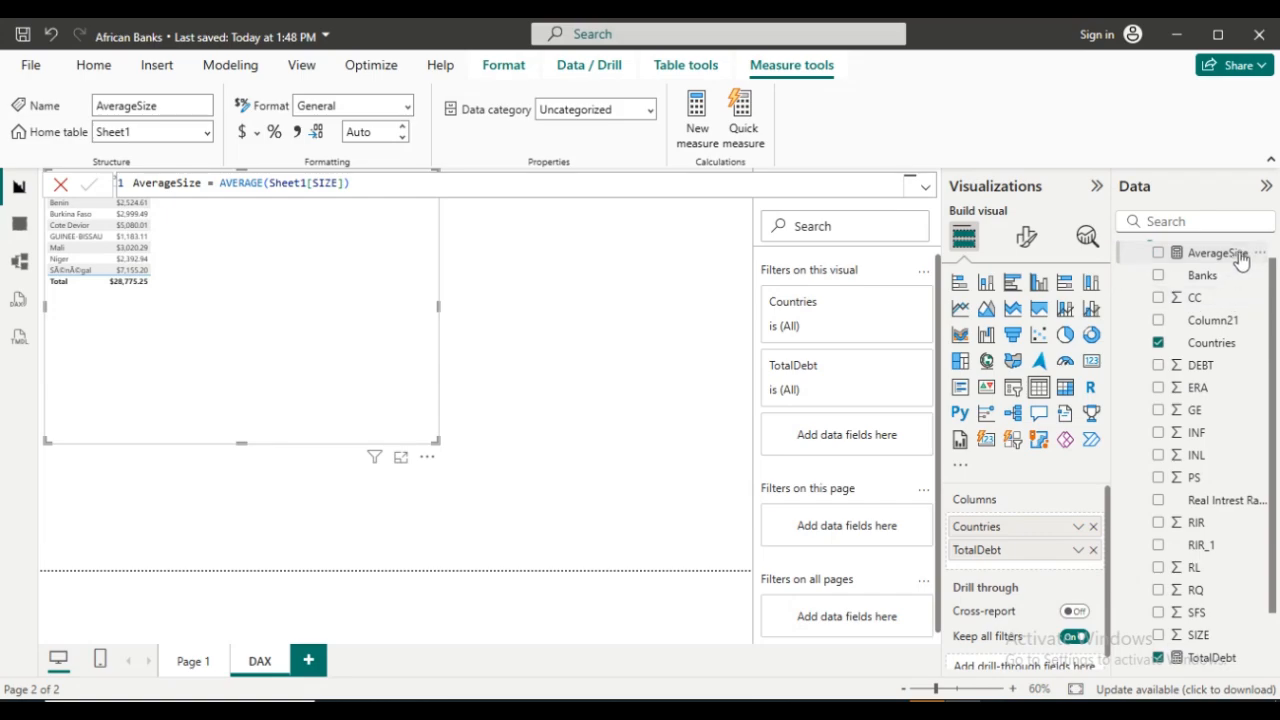
{"action": "left_click_drag", "start_coordinate": [1240, 258], "coordinate": [1058, 574]}
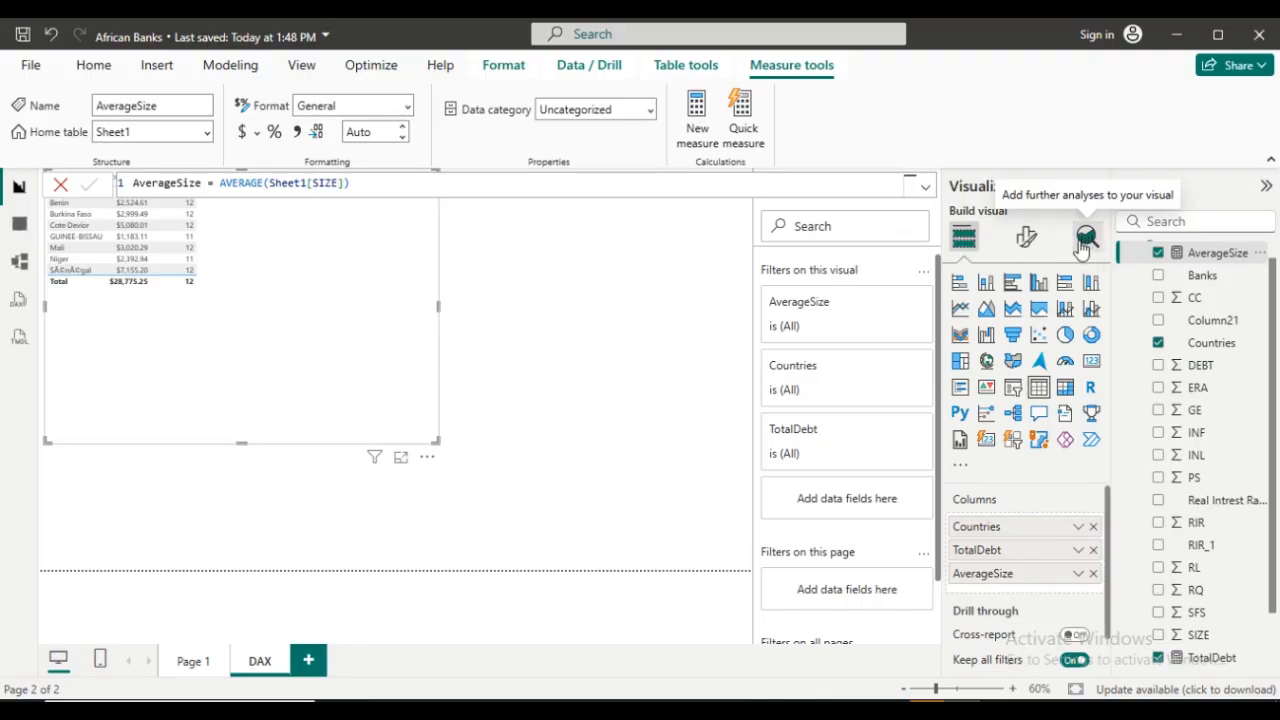
Set the font size of the table's column headers to 19 and close the formula bar.
{"action": "left_click", "coordinate": [1029, 240]}
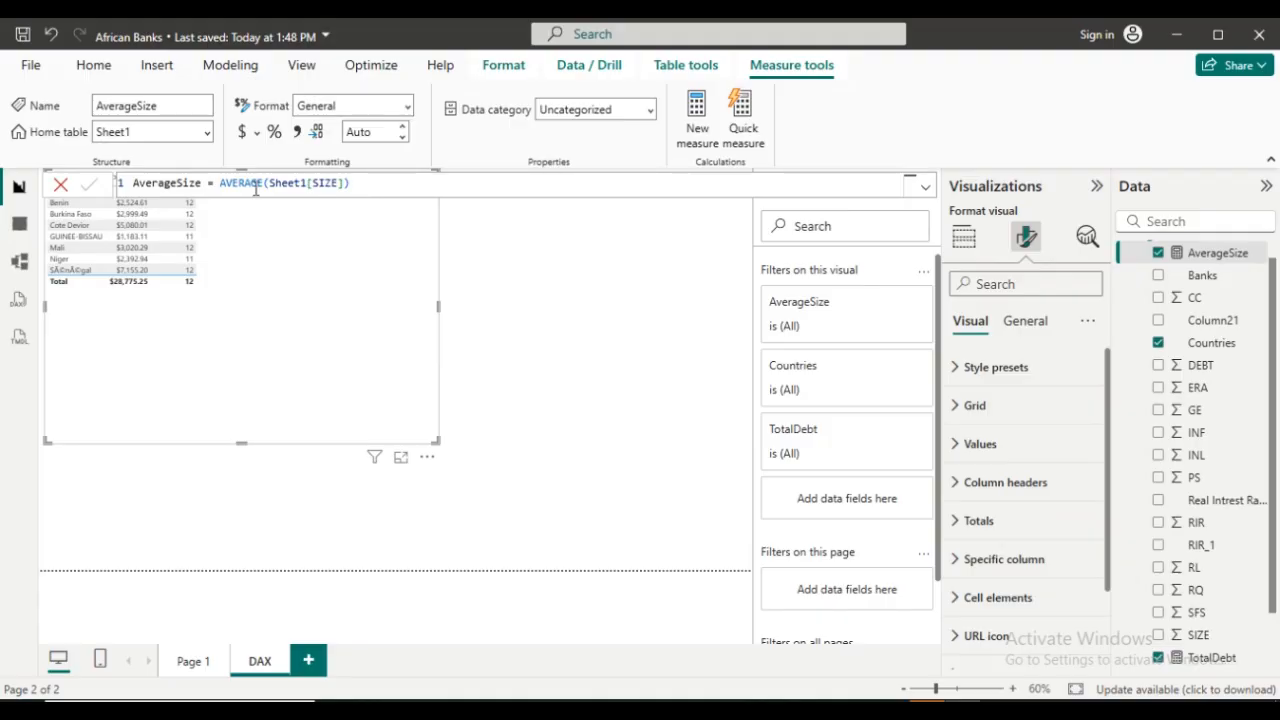
{"action": "key", "text": "Return"}
{"action": "left_click", "coordinate": [954, 485]}
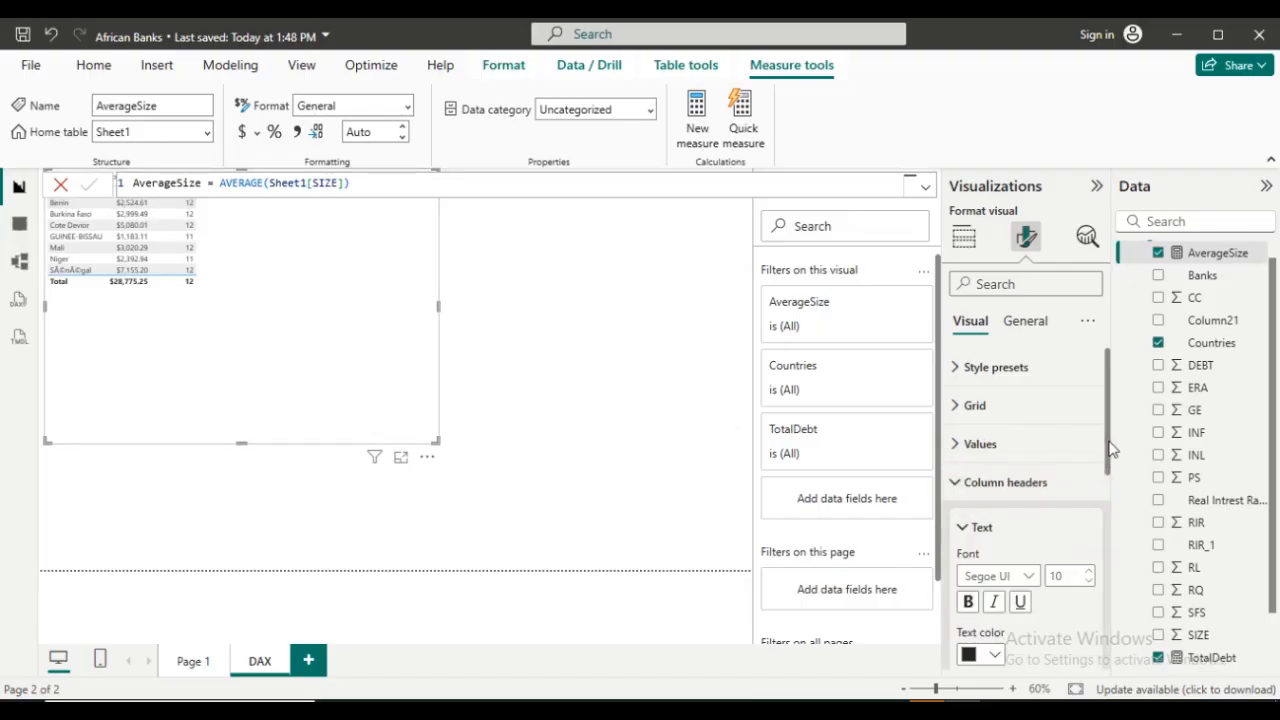
{"action": "left_click_drag", "start_coordinate": [1113, 445], "coordinate": [1115, 487]}
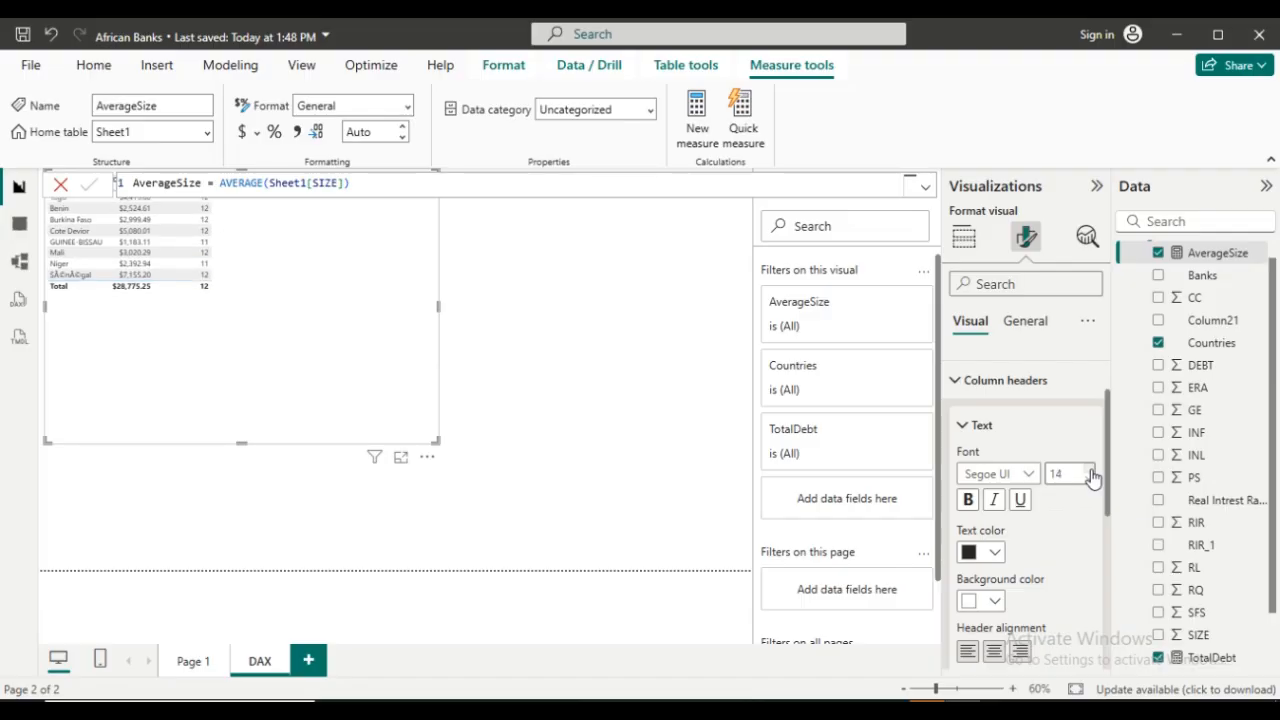
{"action": "left_click", "coordinate": [1090, 470]}
{"action": "left_click", "coordinate": [1090, 470]}
{"action": "left_click", "coordinate": [1090, 470]}
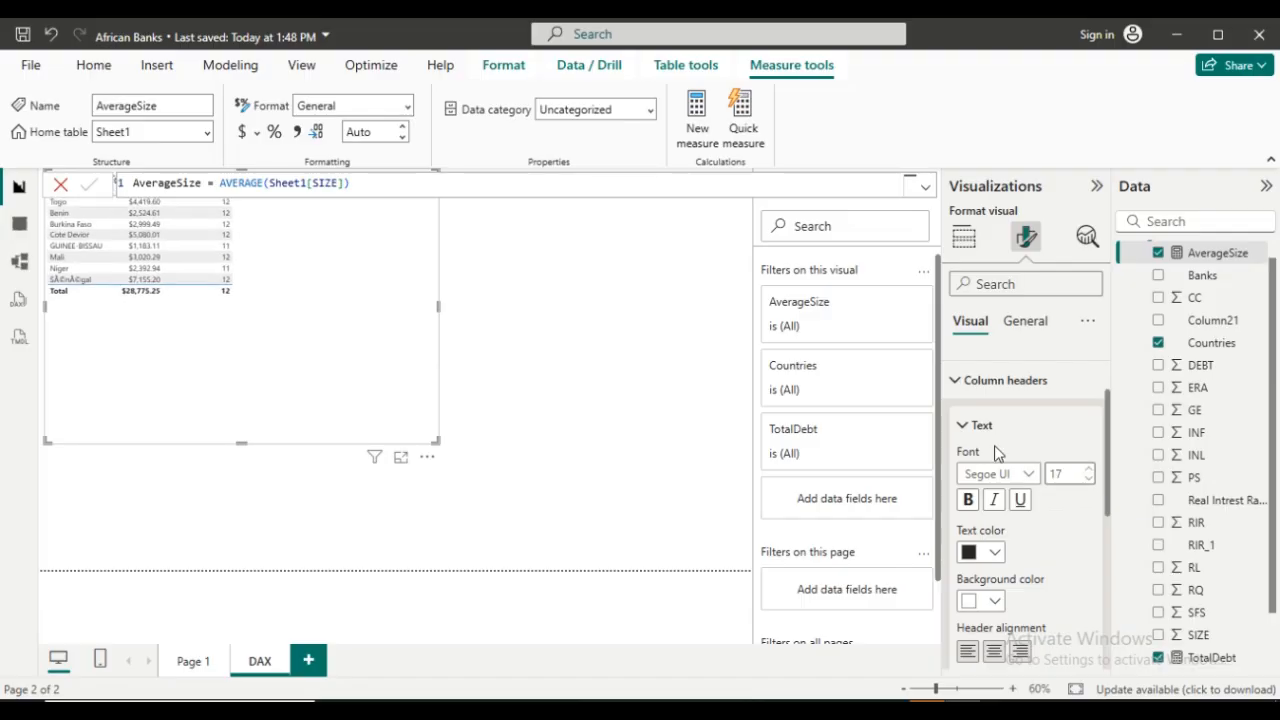
{"action": "left_click", "coordinate": [60, 184]}
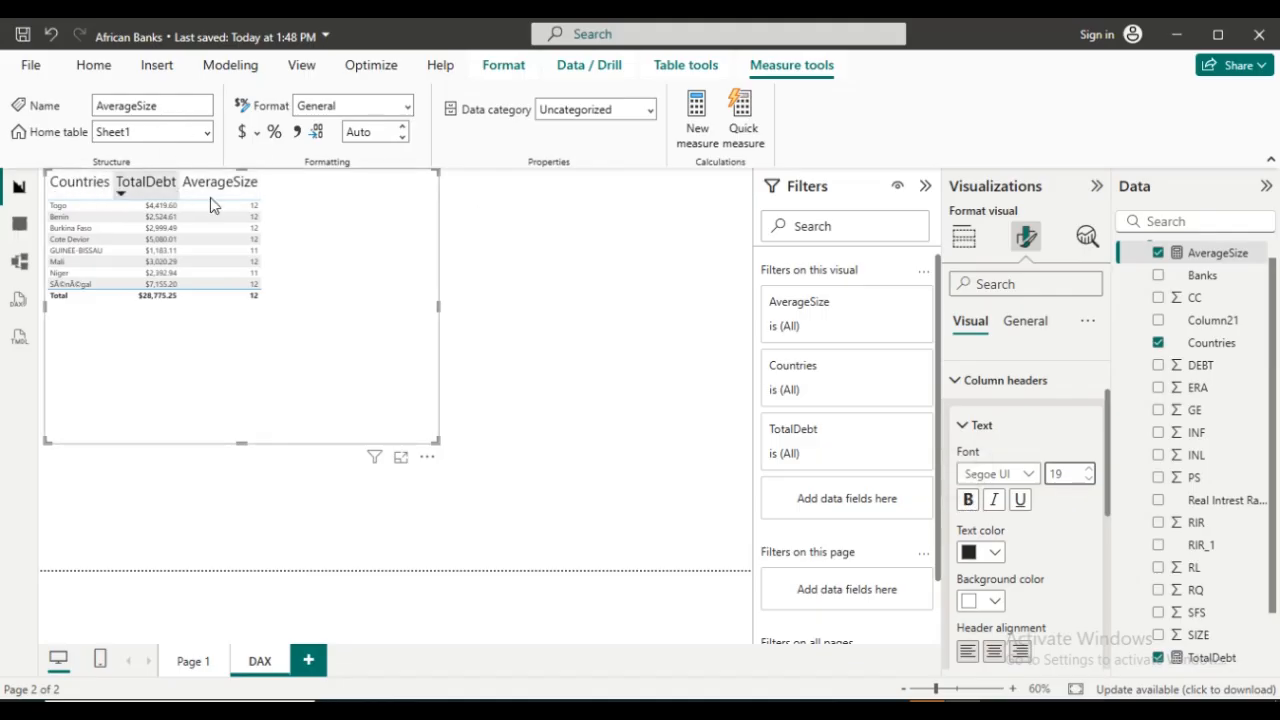
Make the table's column header text bold and colour it dark blue.
{"action": "left_click", "coordinate": [967, 499]}
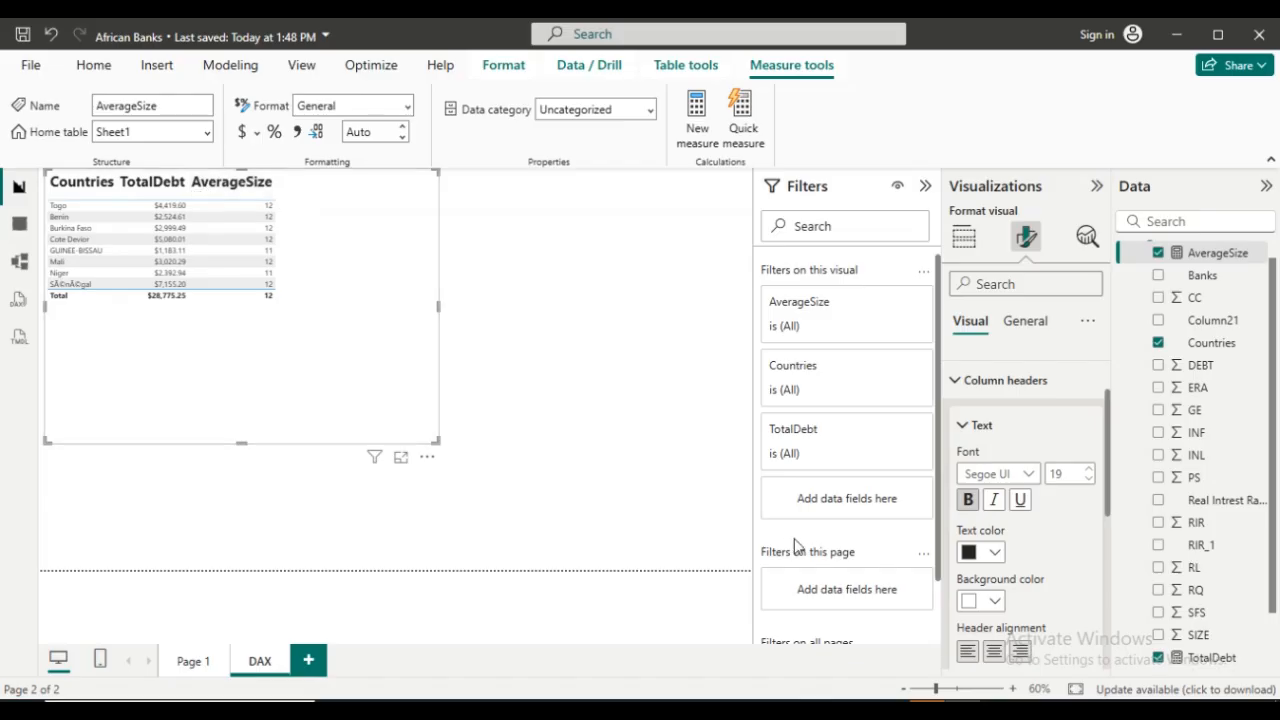
{"action": "left_click", "coordinate": [994, 554]}
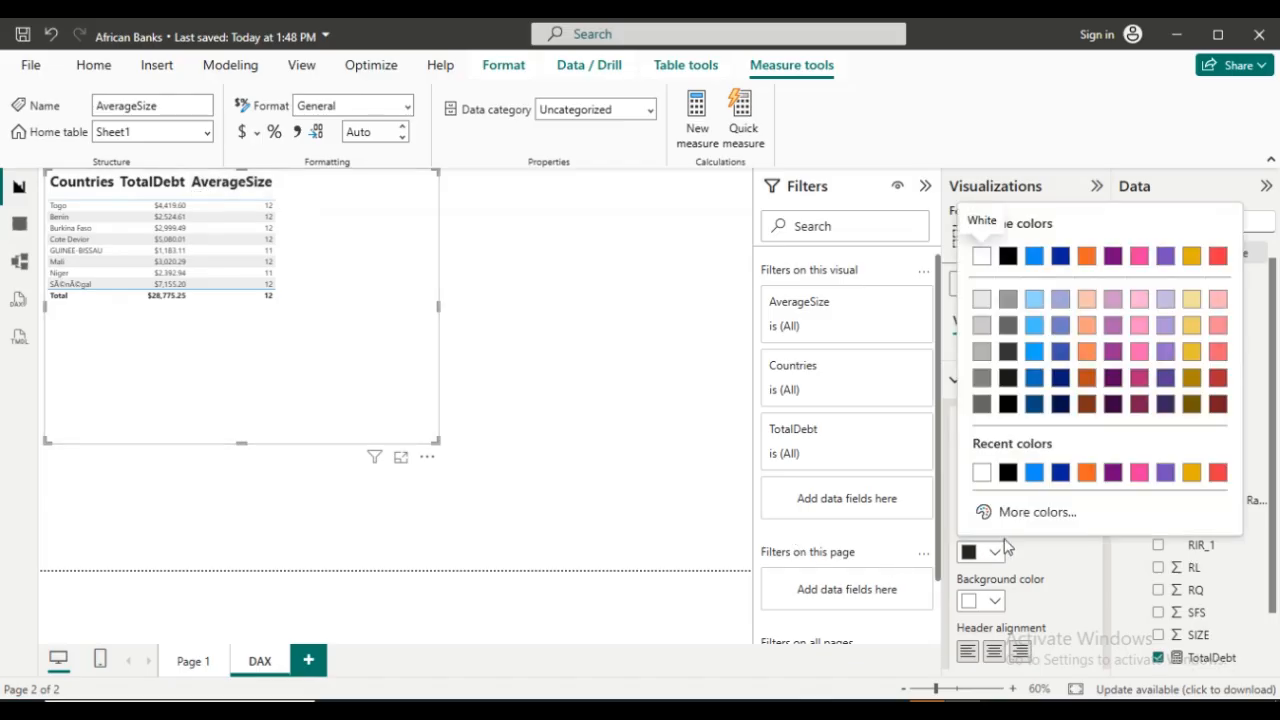
{"action": "left_click", "coordinate": [1061, 474]}
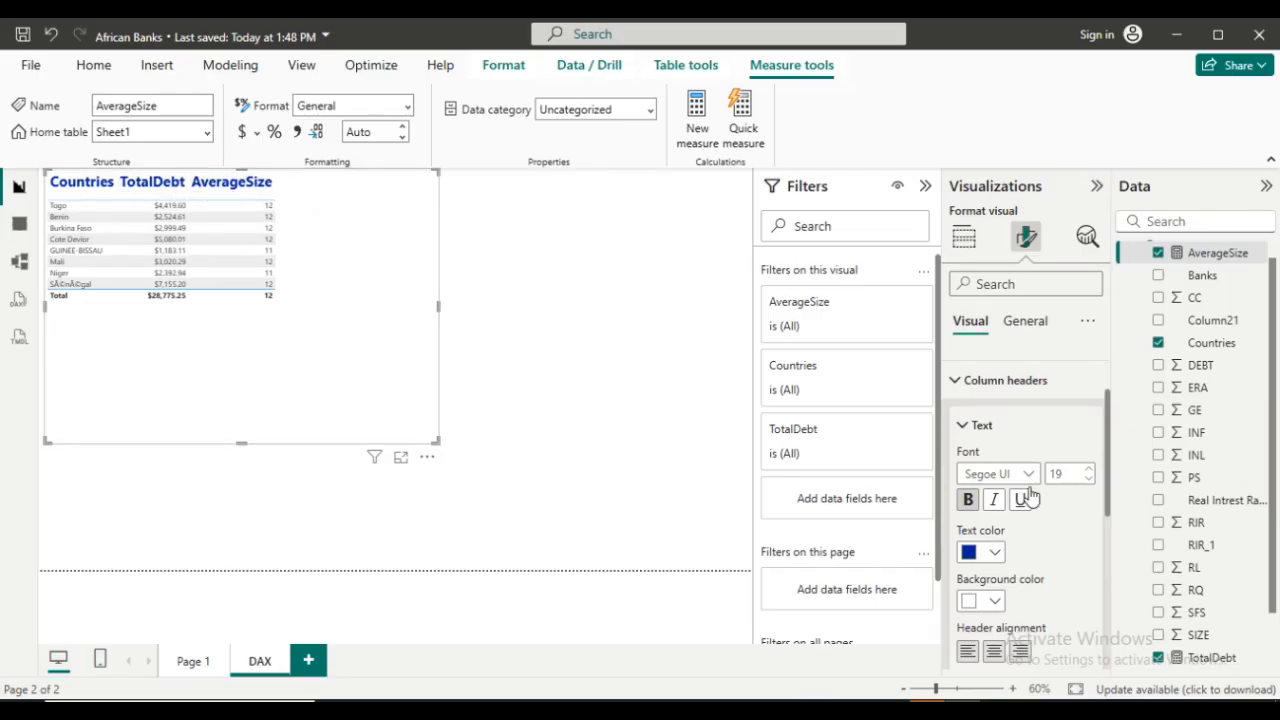
{"action": "left_click_drag", "start_coordinate": [1108, 482], "coordinate": [1108, 548]}
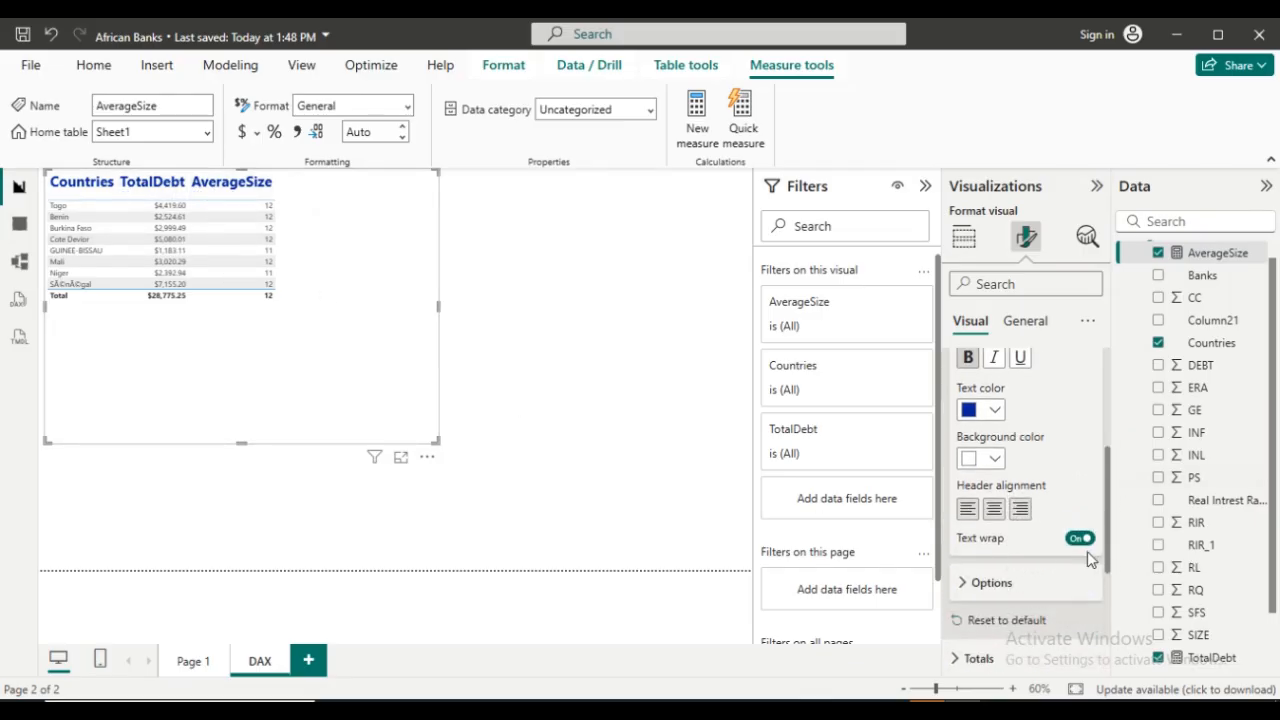
{"action": "scroll", "coordinate": [1080, 437], "scroll_direction": "up", "scroll_amount": 3}
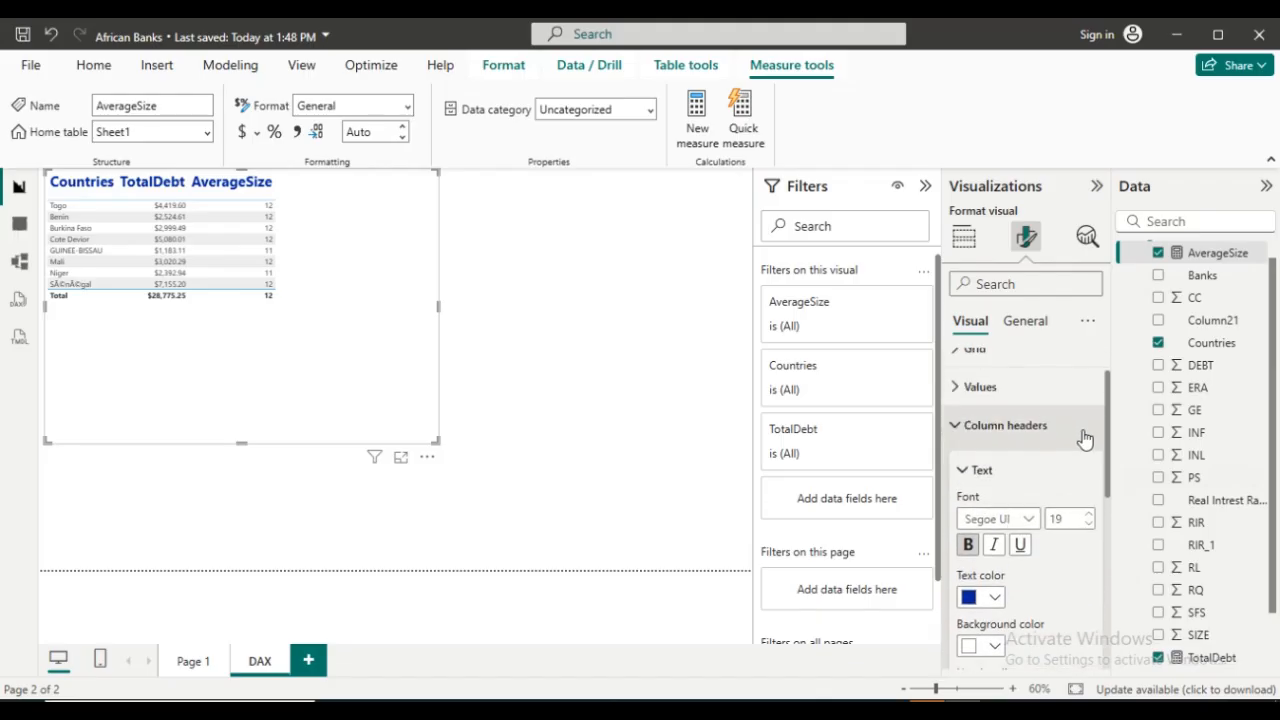
{"action": "left_click", "coordinate": [958, 428]}
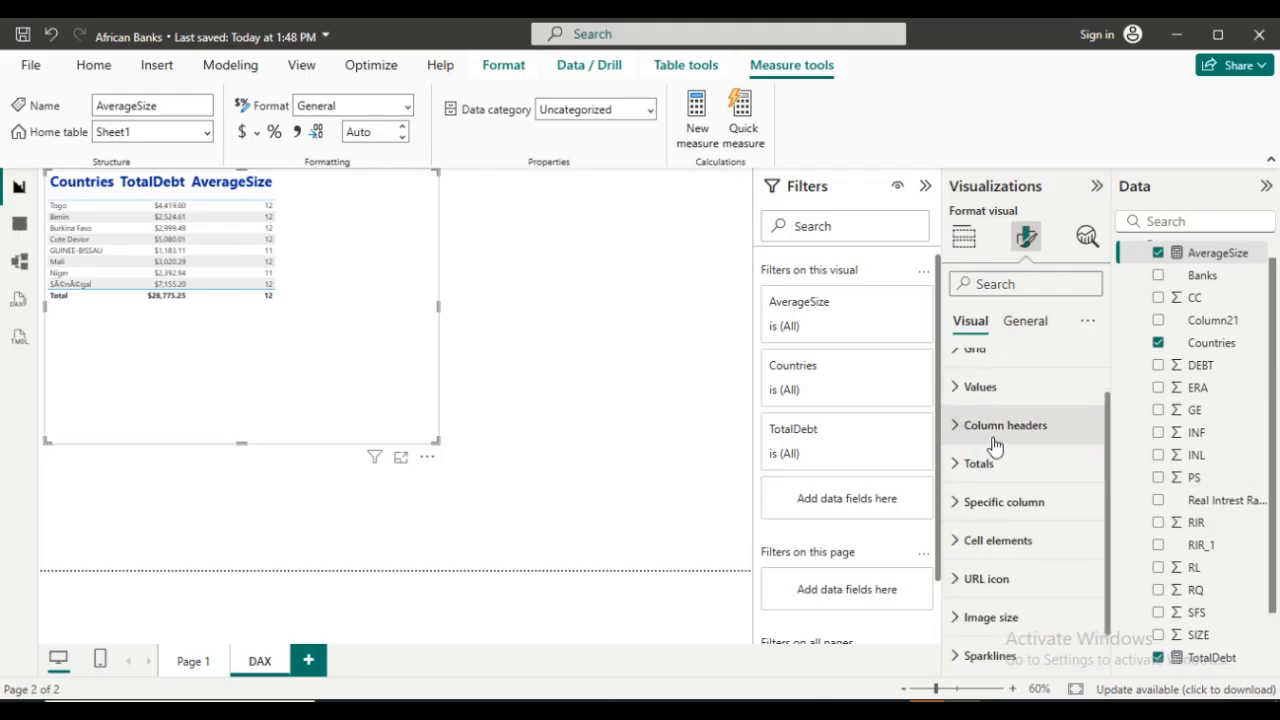
Format the table's values with font size 15, bold and red text colour.
{"action": "left_click", "coordinate": [958, 388]}
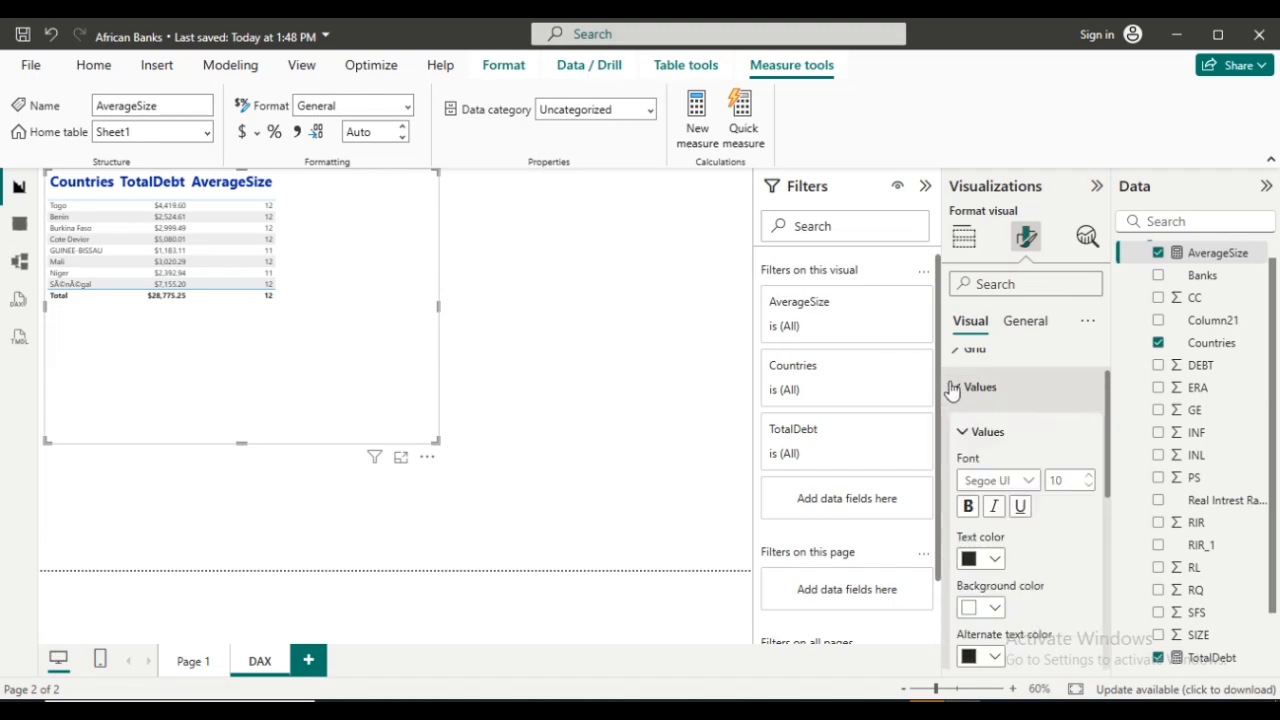
{"action": "left_click", "coordinate": [1092, 478]}
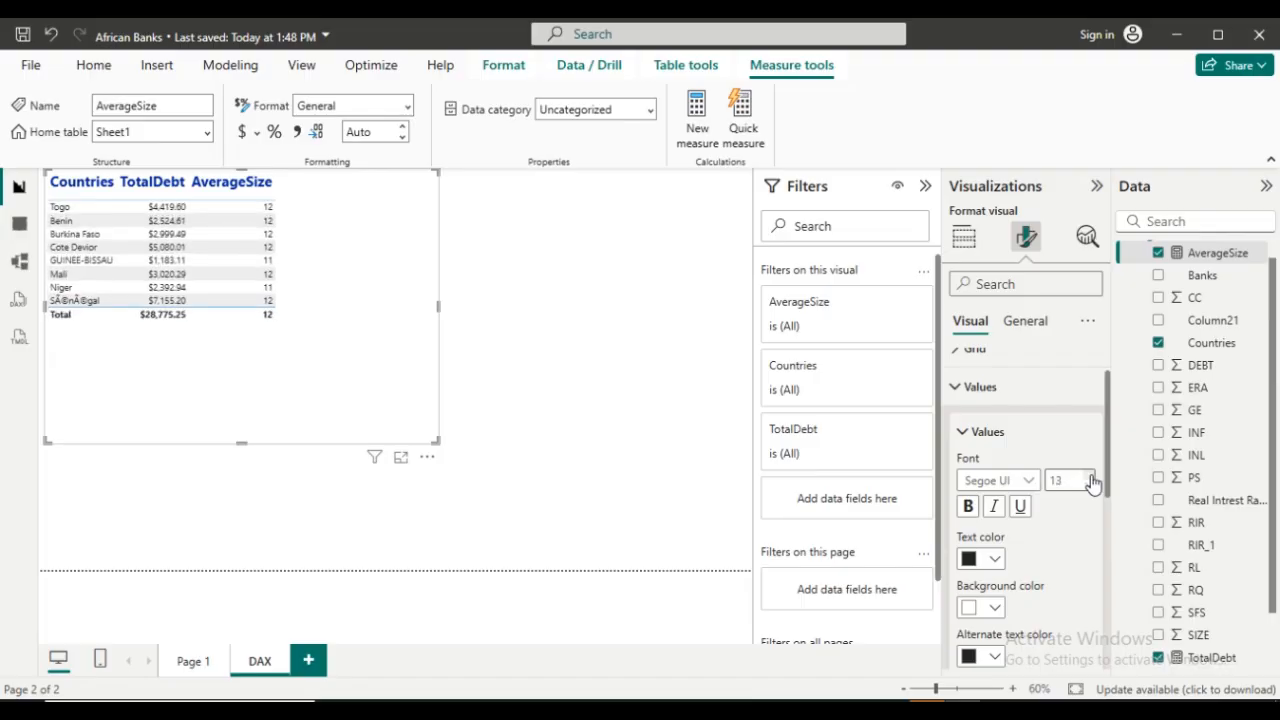
{"action": "left_click", "coordinate": [1092, 478]}
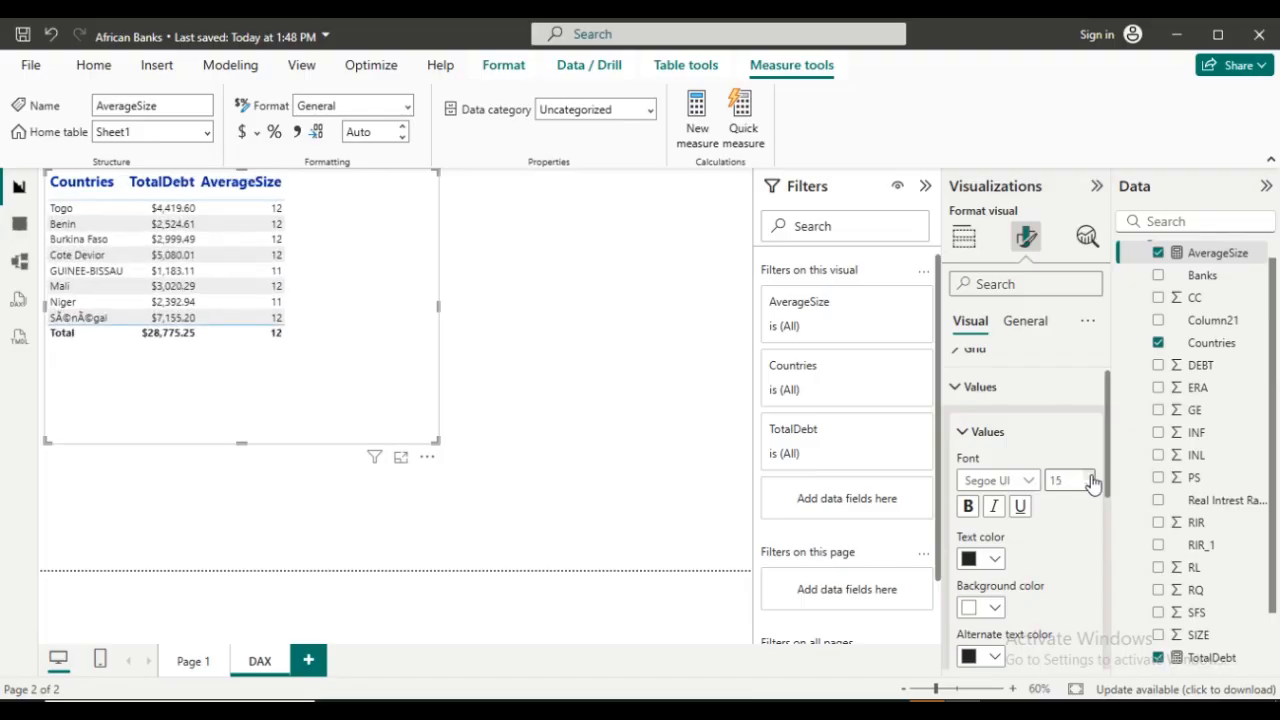
{"action": "left_click", "coordinate": [968, 507]}
{"action": "left_click", "coordinate": [995, 561]}
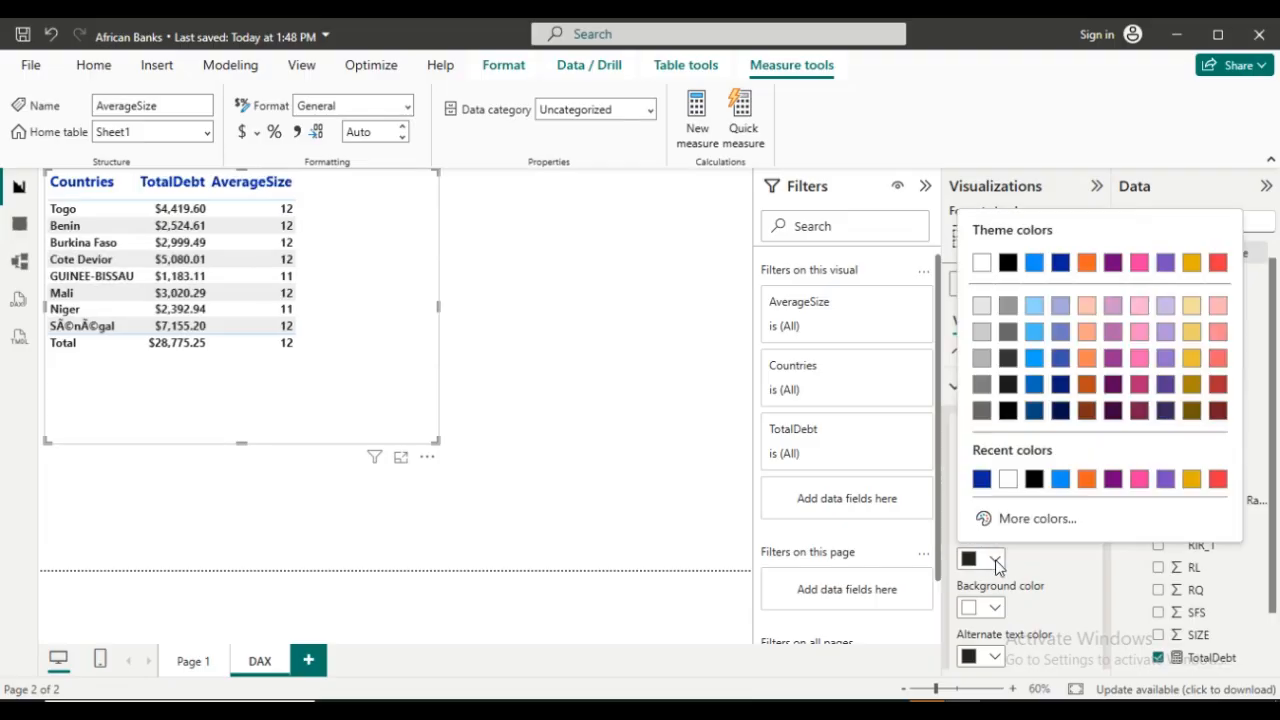
{"action": "left_click", "coordinate": [1219, 481]}
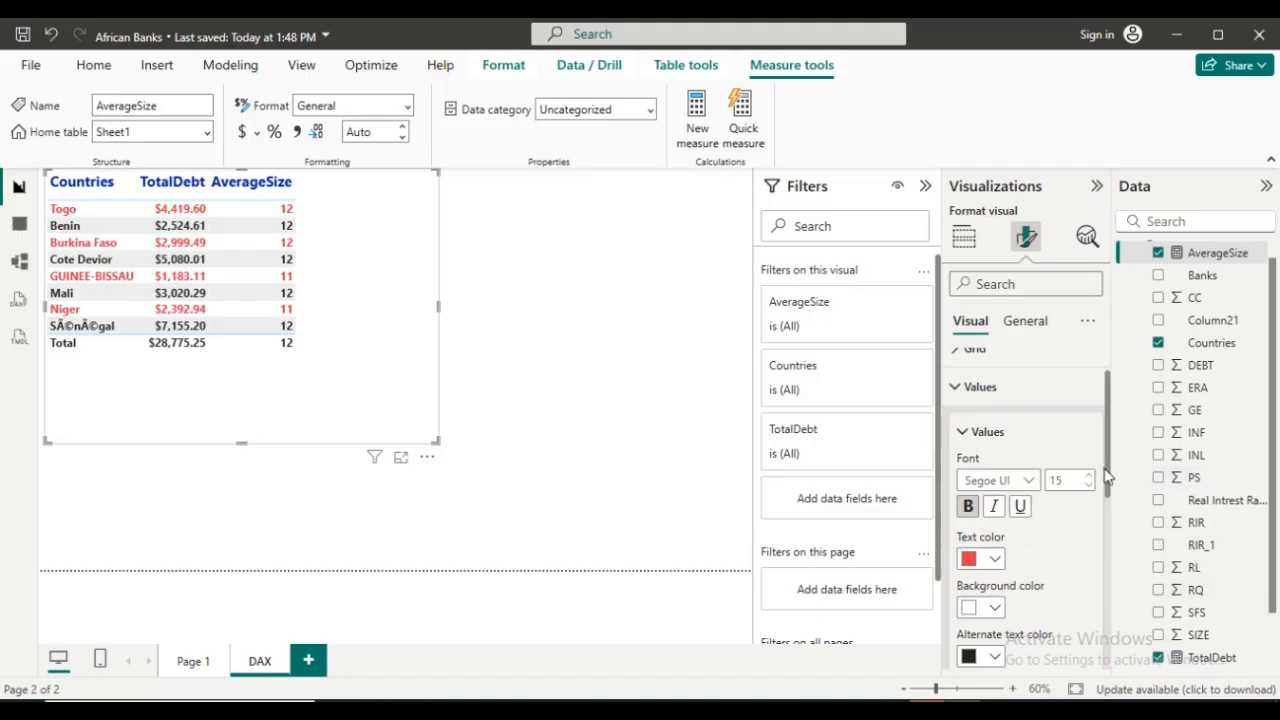
Set the background colour of the table's values to a light gold theme colour.
{"action": "left_click_drag", "start_coordinate": [1108, 483], "coordinate": [1108, 523]}
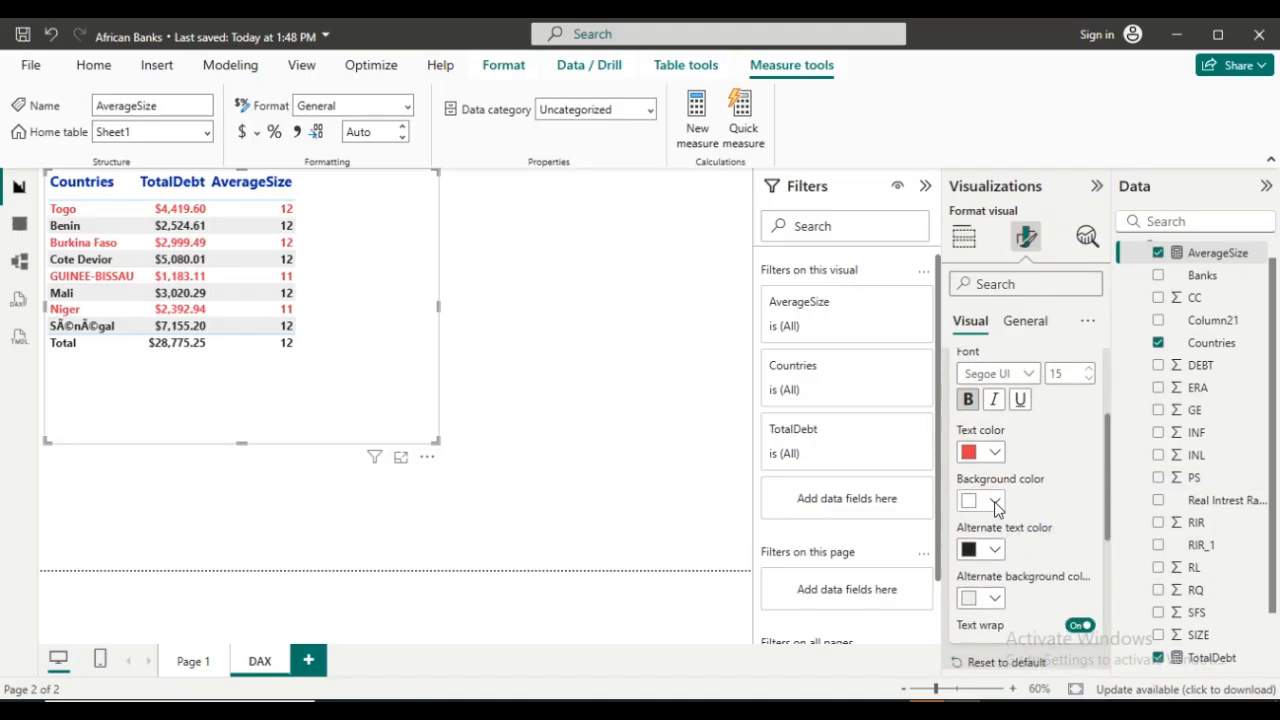
{"action": "left_click", "coordinate": [995, 503]}
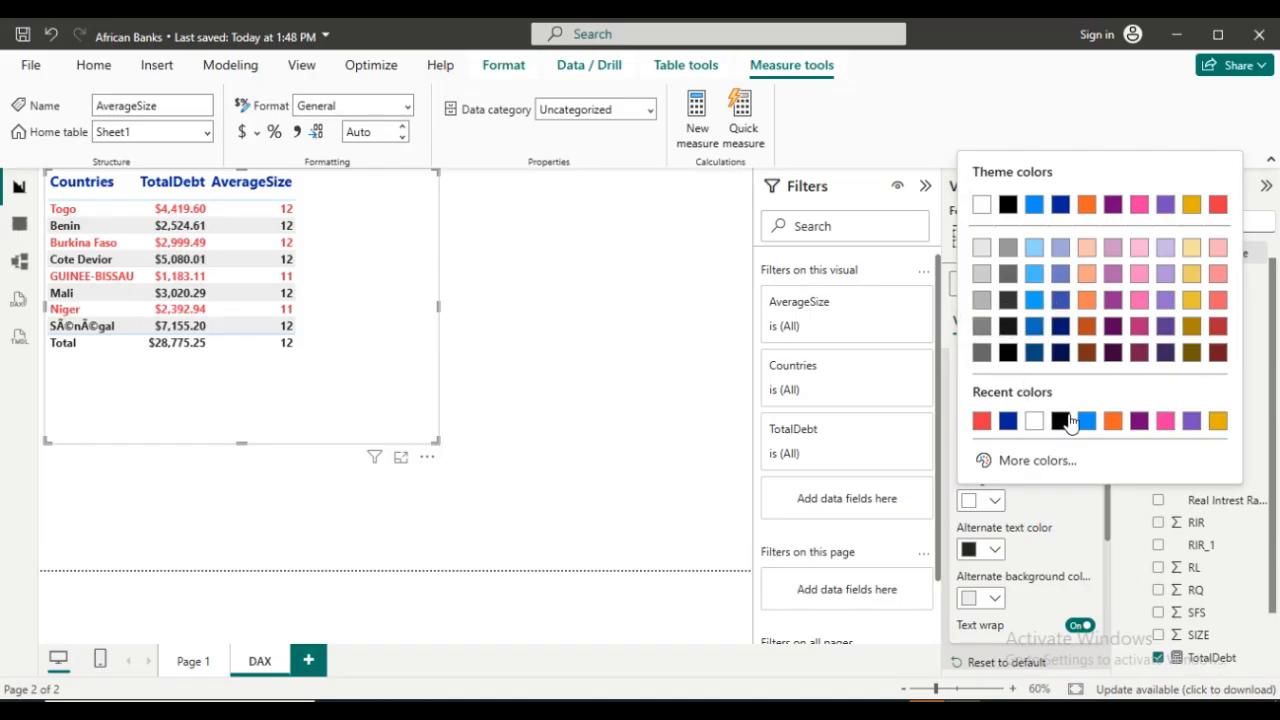
{"action": "left_click", "coordinate": [1194, 274]}
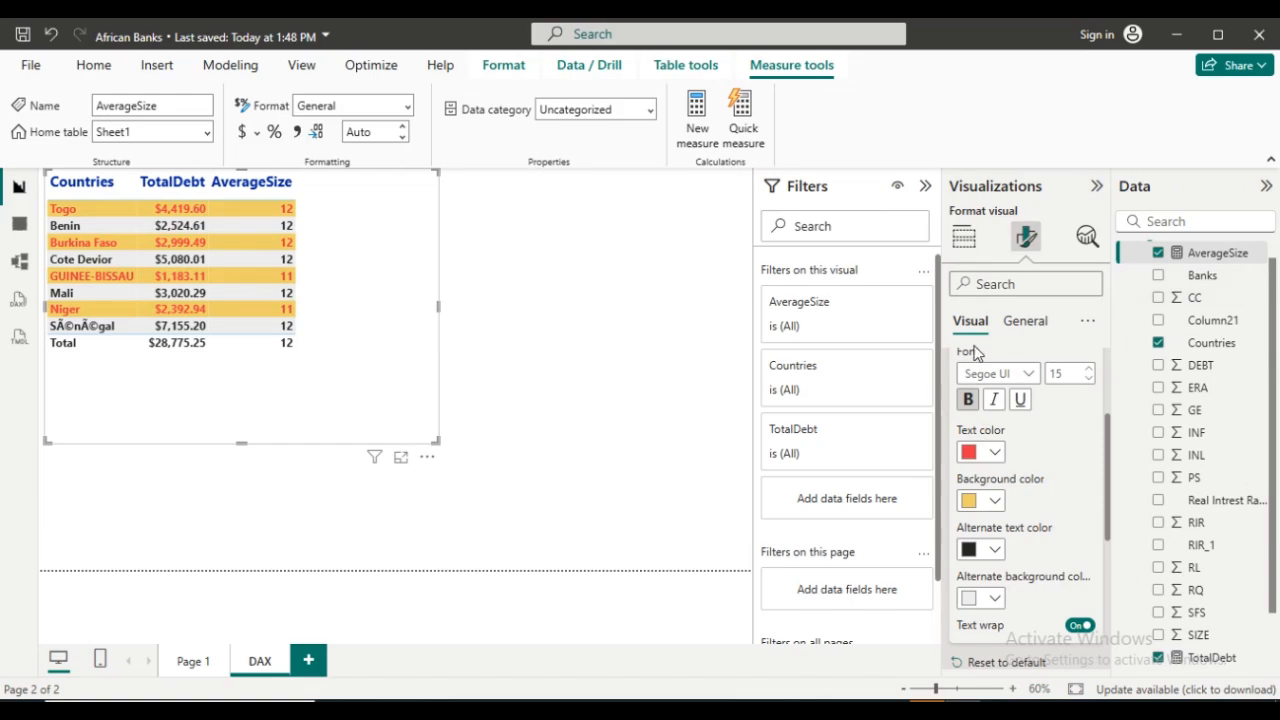
{"action": "scroll", "coordinate": [1107, 450], "scroll_direction": "up", "scroll_amount": 1}
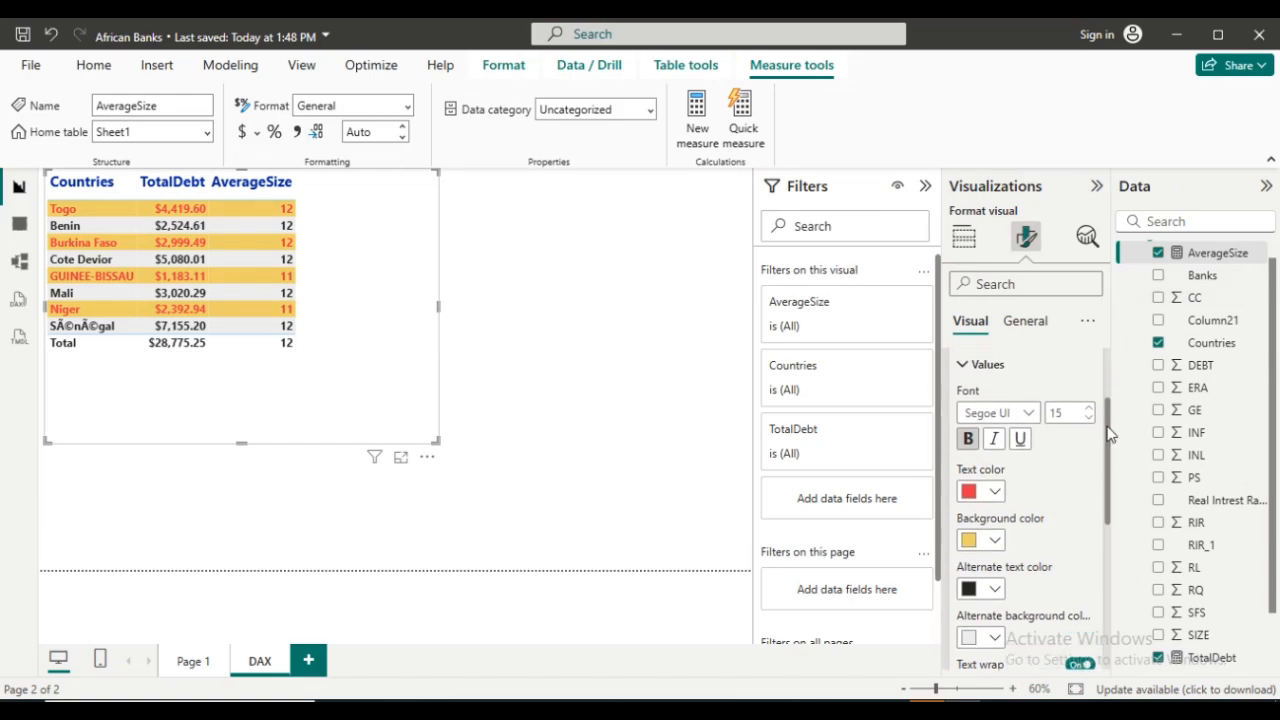
{"action": "left_click", "coordinate": [961, 376]}
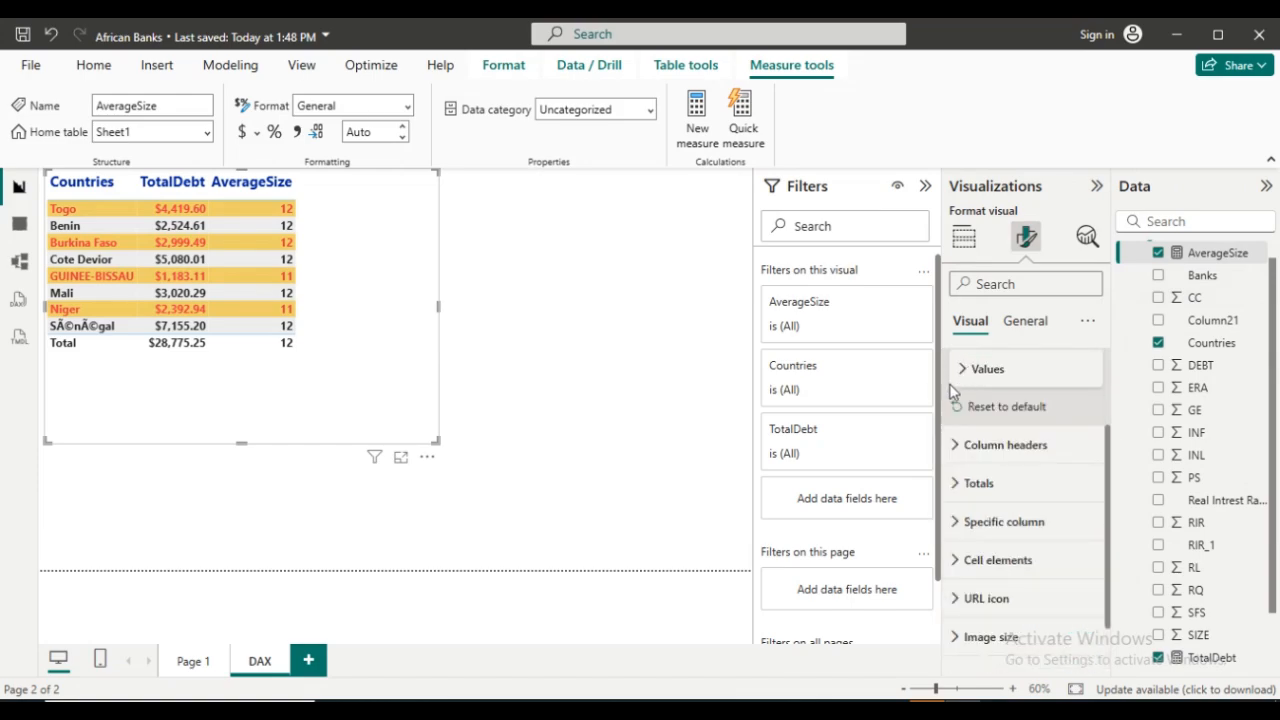
Turn the table's total row off and back on.
{"action": "left_click", "coordinate": [953, 484]}
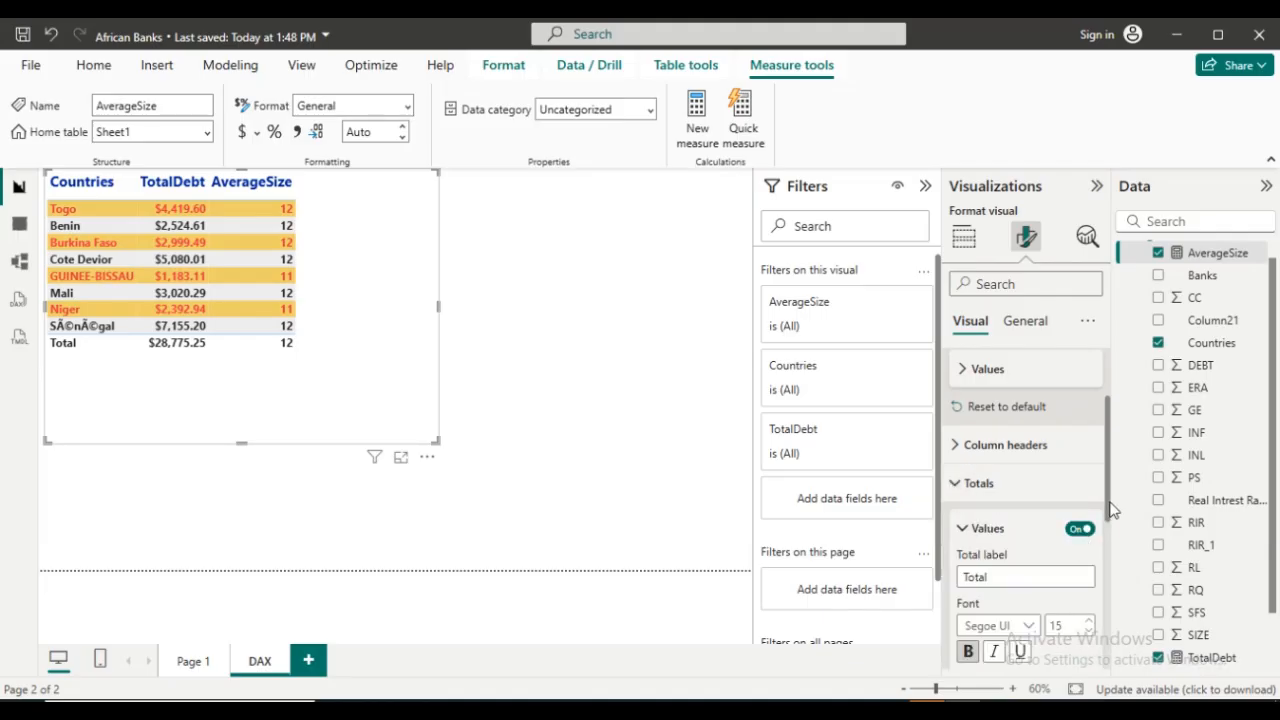
{"action": "left_click_drag", "start_coordinate": [1111, 507], "coordinate": [1109, 531]}
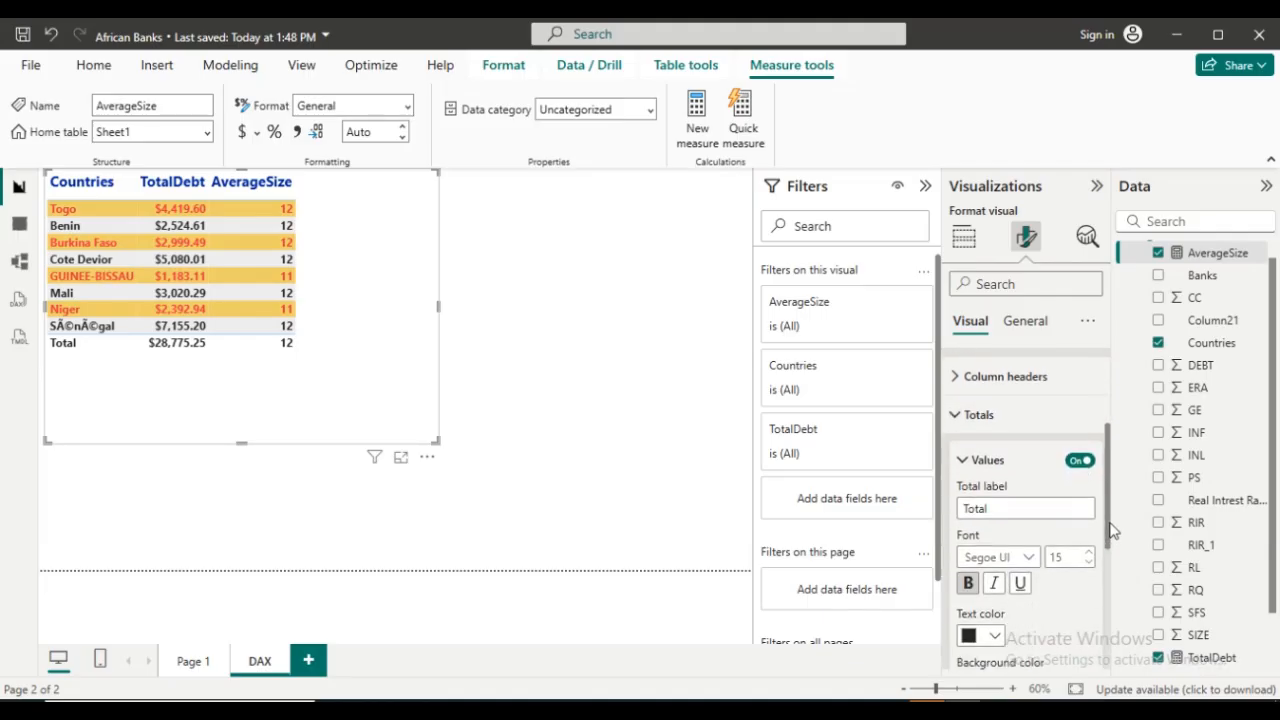
{"action": "left_click", "coordinate": [1079, 463]}
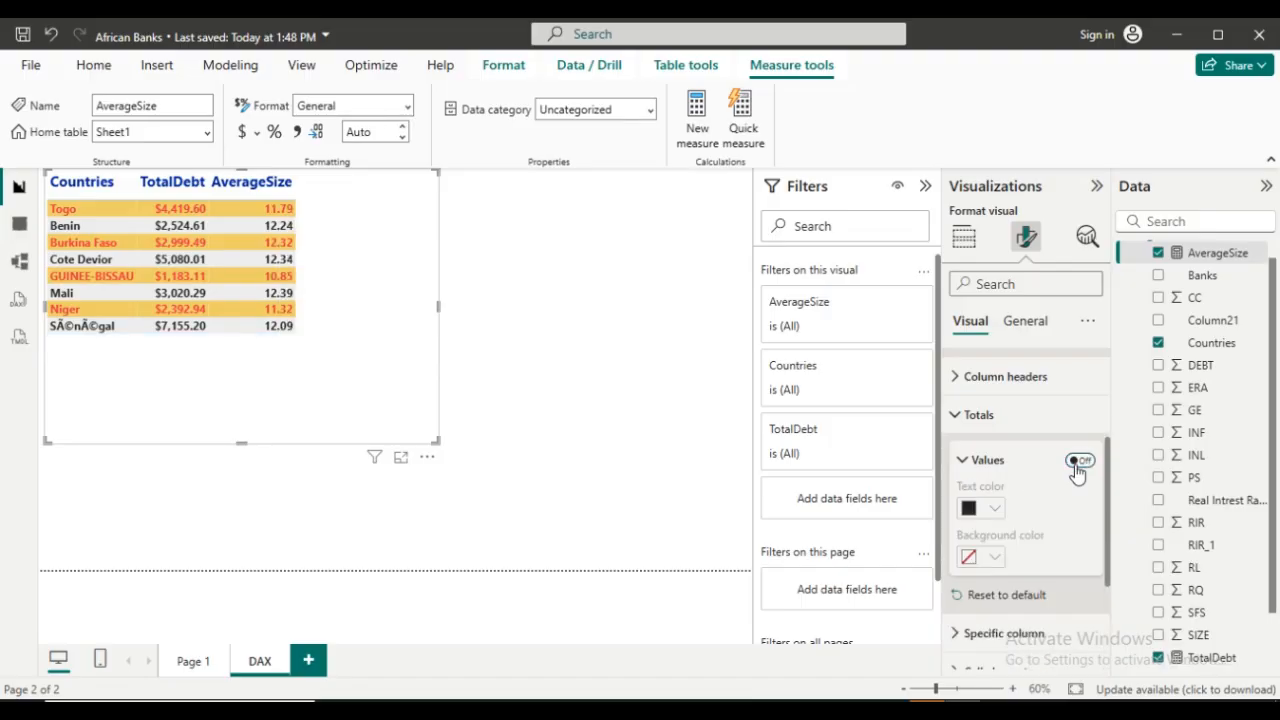
{"action": "left_click", "coordinate": [1076, 465]}
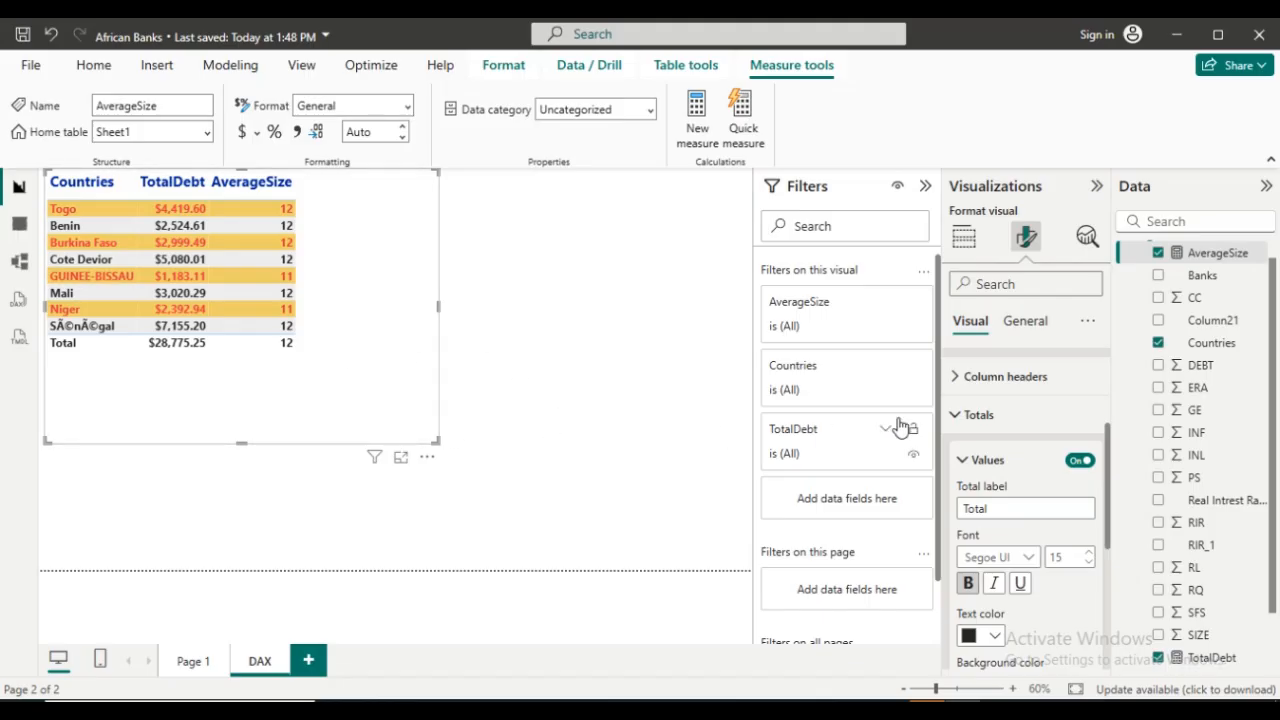
{"action": "left_click", "coordinate": [958, 424]}
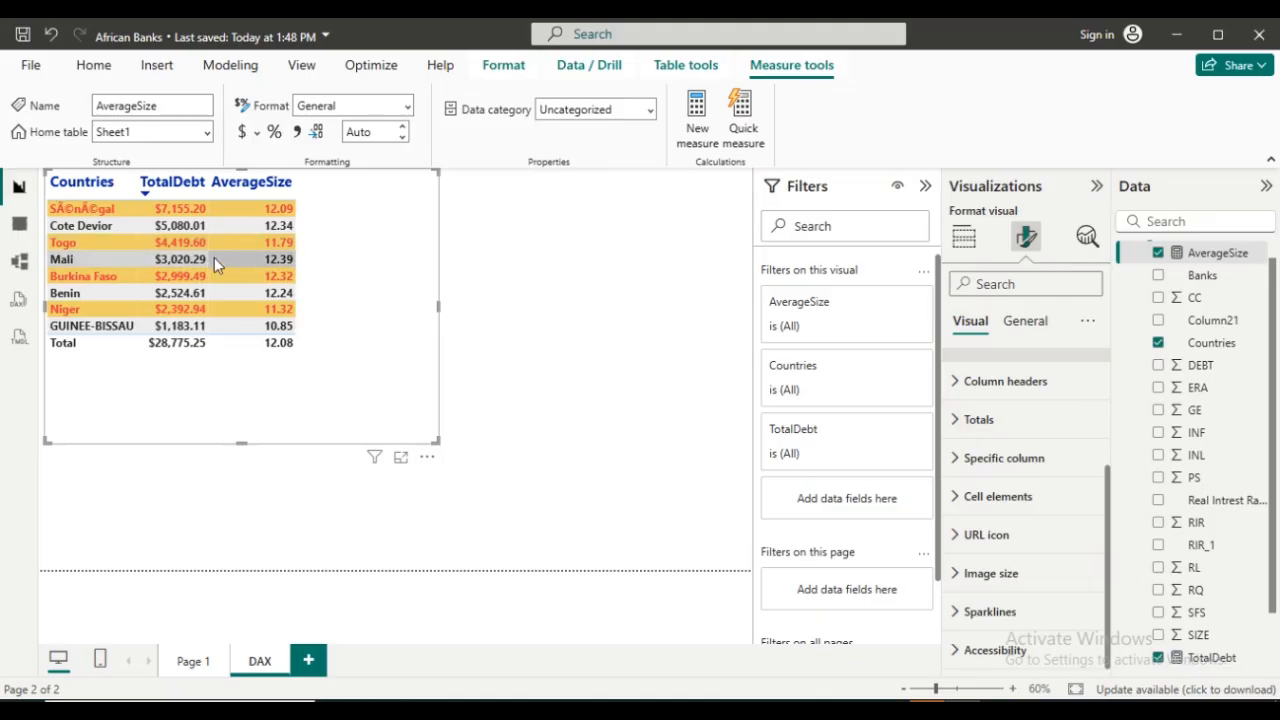
Sort the table by TotalDebt in ascending order, ending with a descending sort by AverageSize.
{"action": "left_click", "coordinate": [145, 196]}
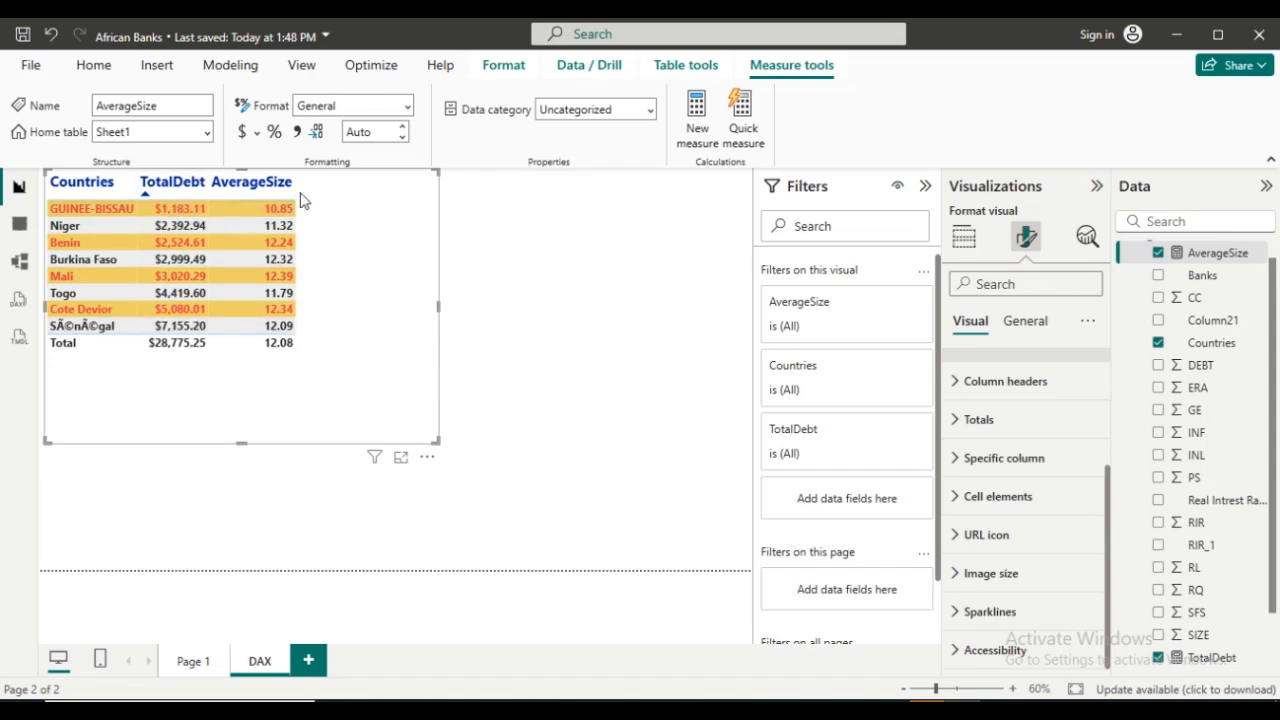
{"action": "left_click", "coordinate": [220, 190]}
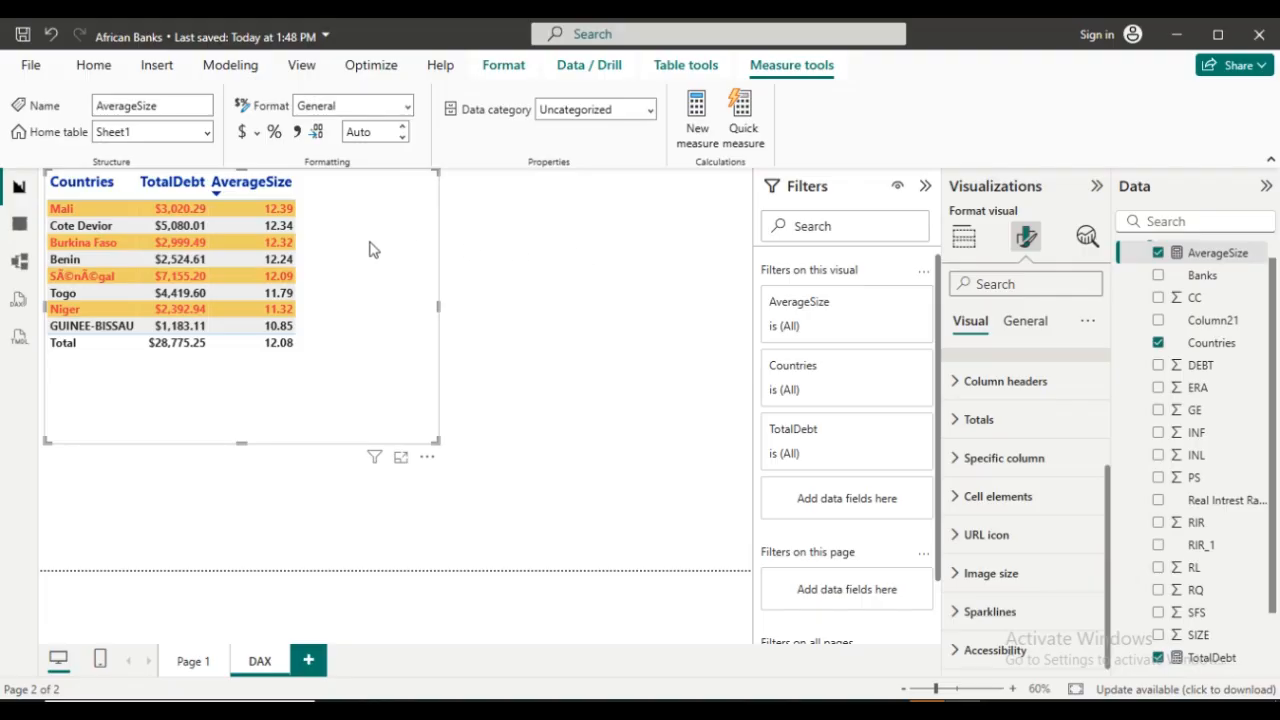
Create a new measure in Sheet1 and name it Multipliers in its formula.
{"action": "left_click", "coordinate": [1145, 292]}
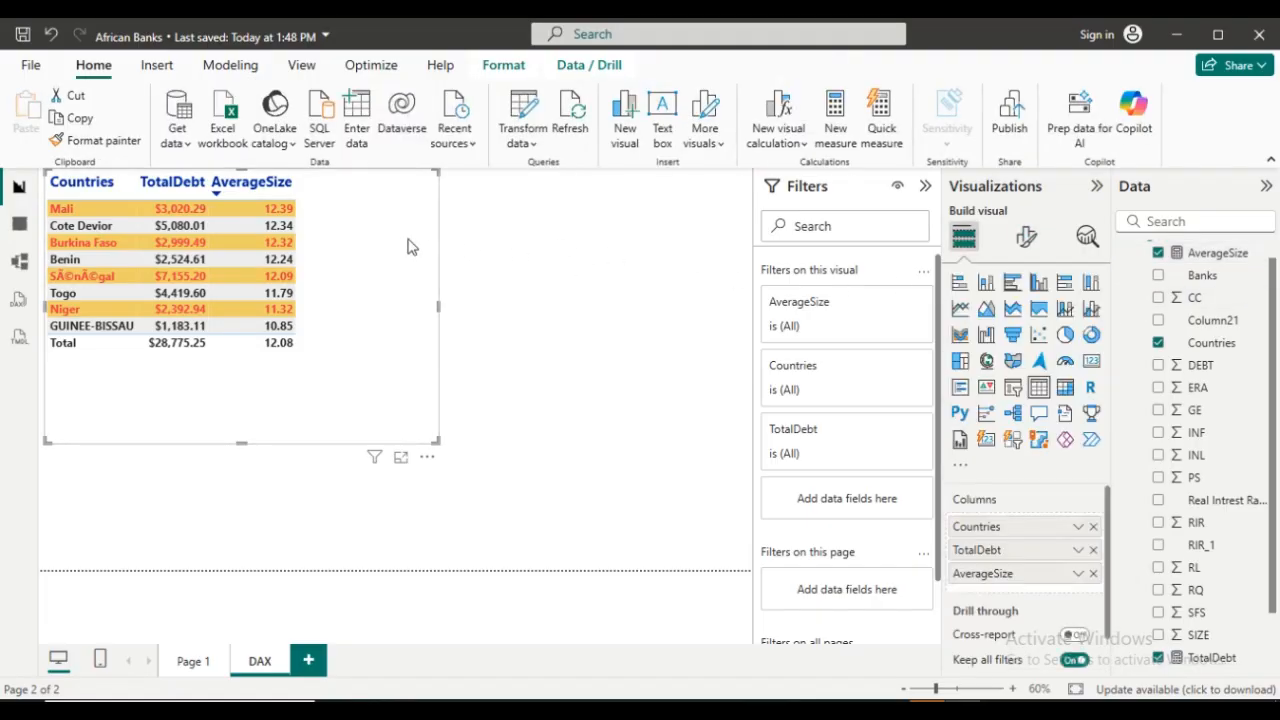
{"action": "right_click", "coordinate": [1130, 318]}
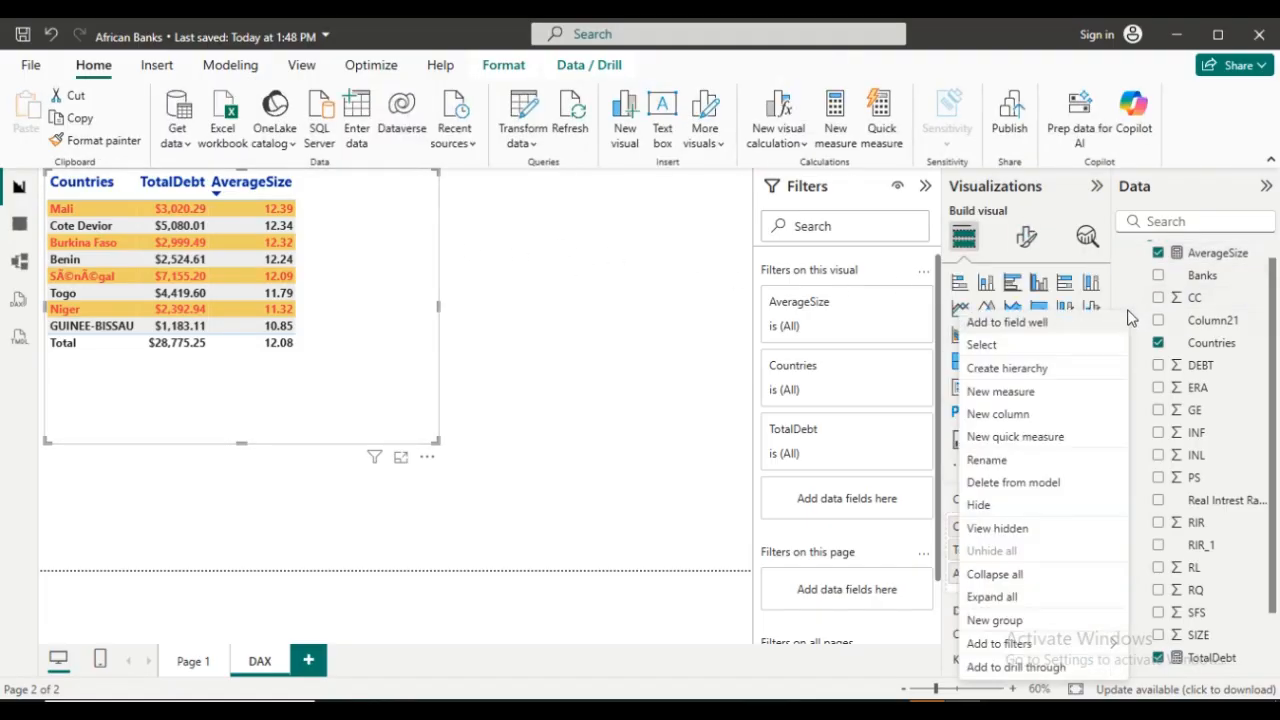
{"action": "left_click", "coordinate": [1034, 400]}
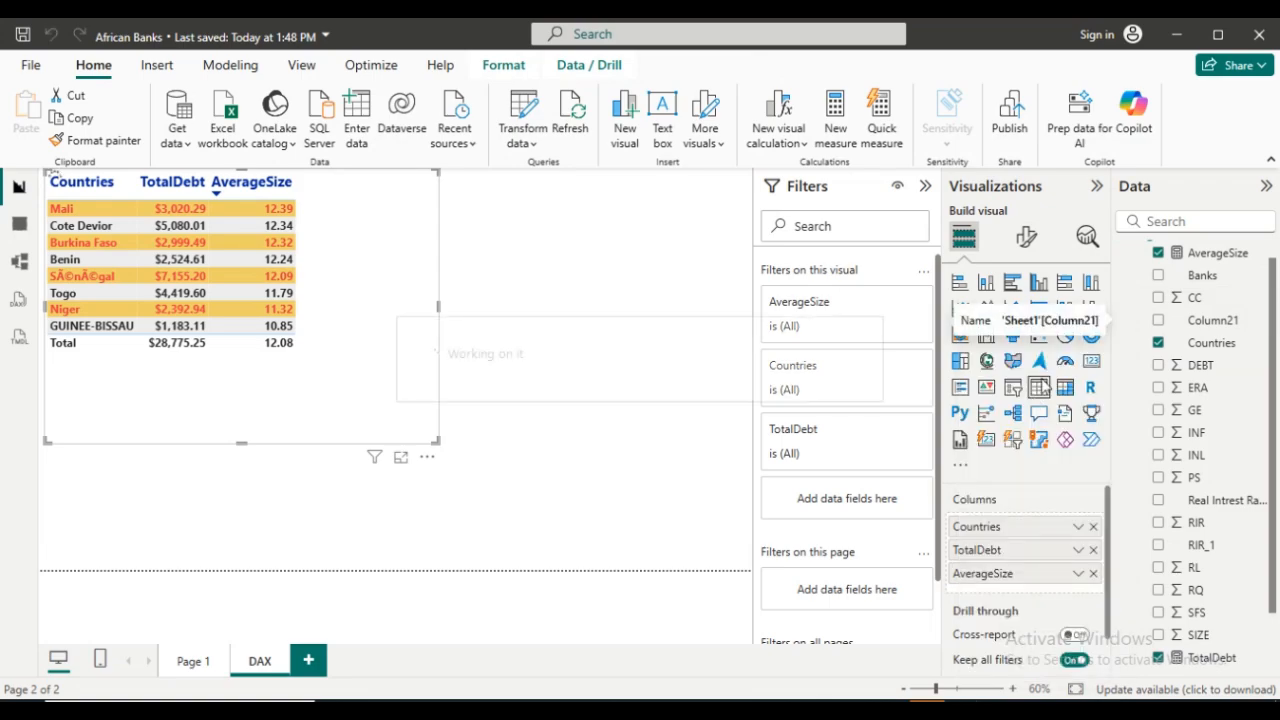
{"action": "left_click", "coordinate": [1040, 388]}
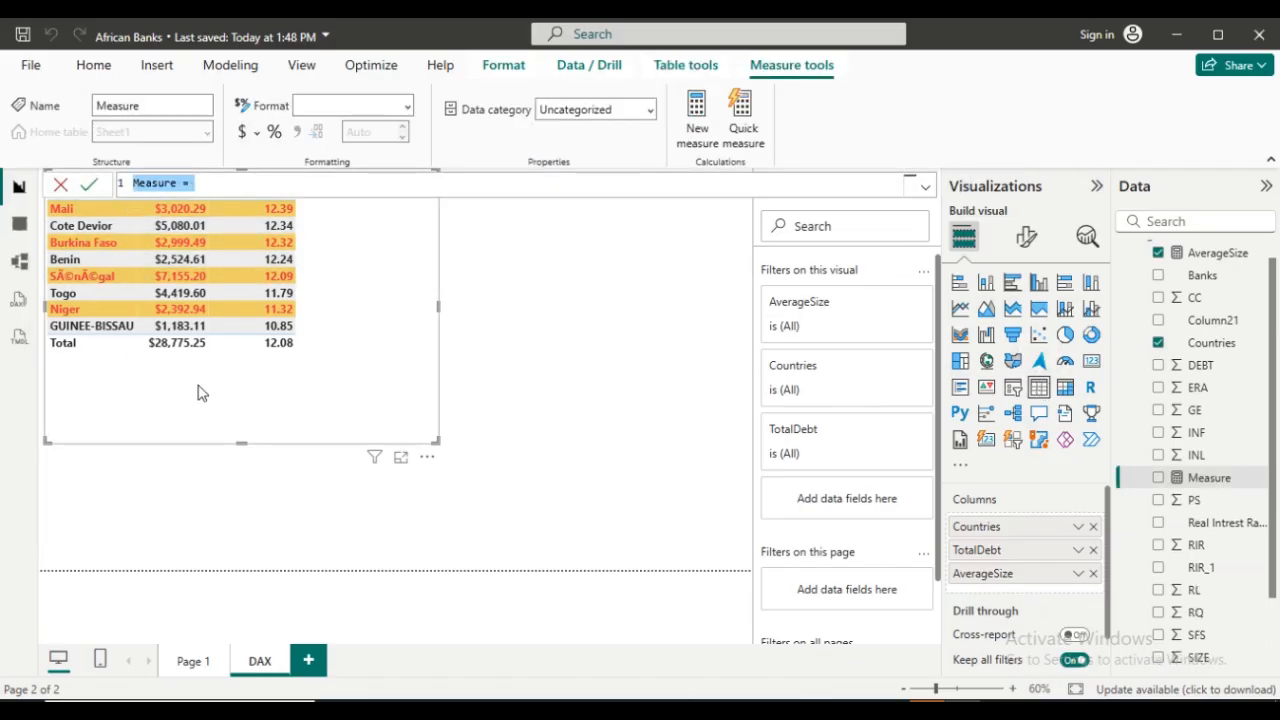
{"action": "left_click", "coordinate": [176, 183]}
{"action": "key", "text": "BackSpace"}
{"action": "key", "text": "BackSpace"}
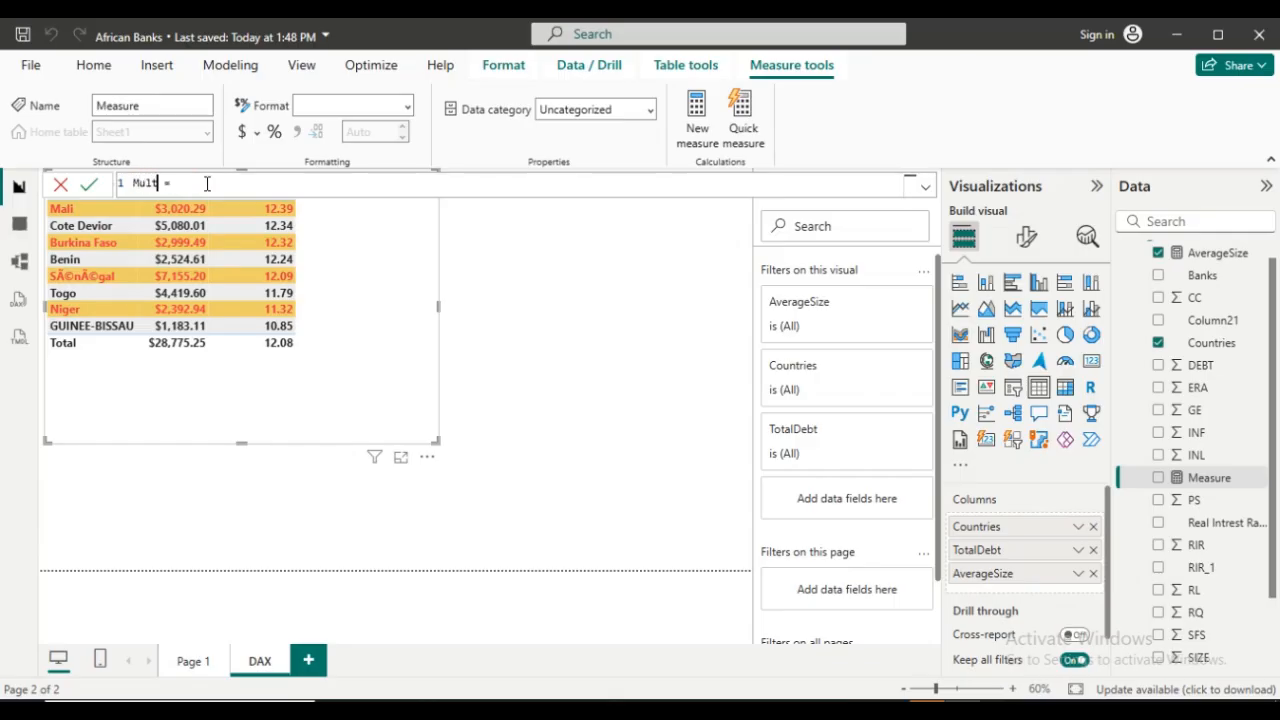
{"action": "type", "text": "ultipliers"}
Enter [TotalDebt]*[AverageSize] as the expression of the Multipliers measure.
{"action": "type", "text": "["}
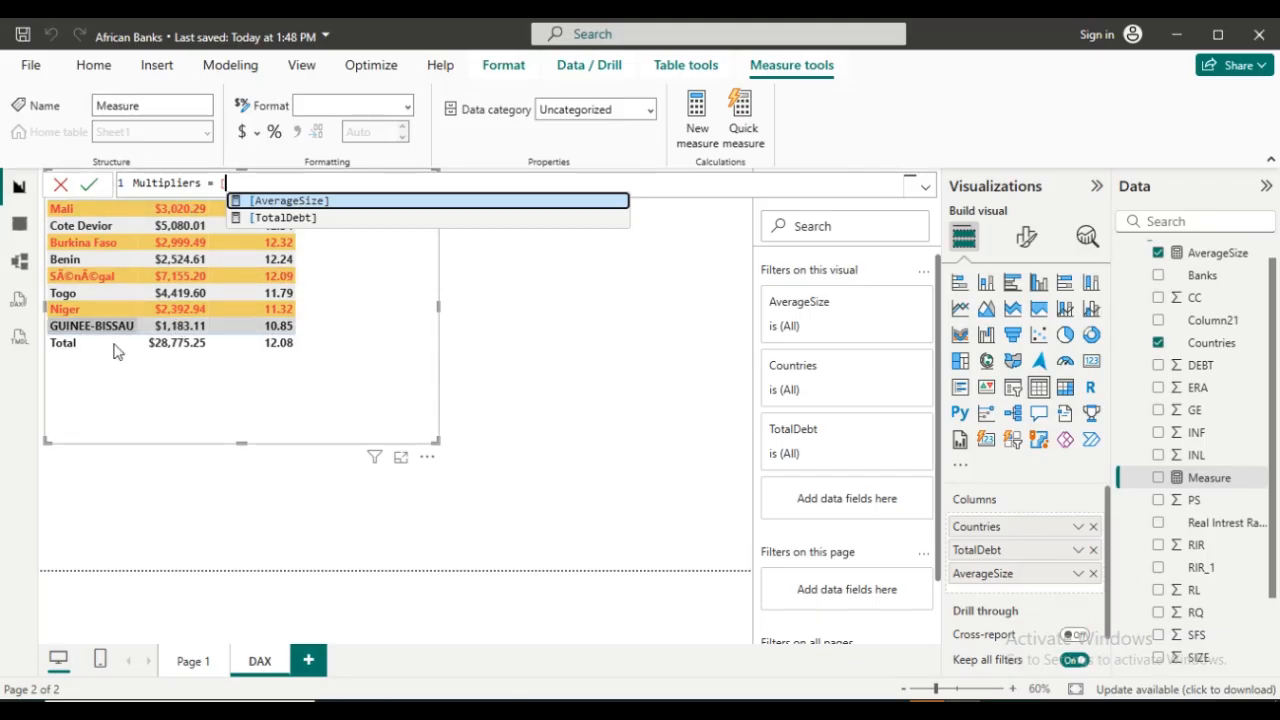
{"action": "left_click", "coordinate": [284, 218]}
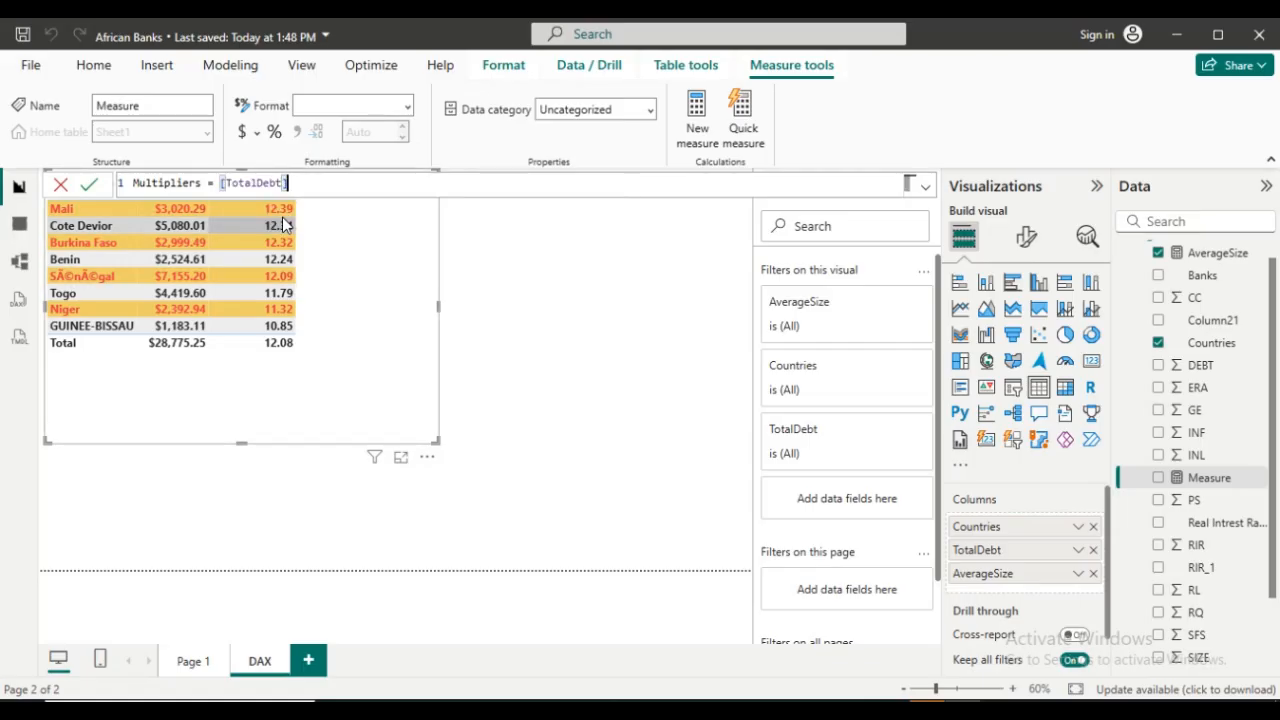
{"action": "type", "text": "*"}
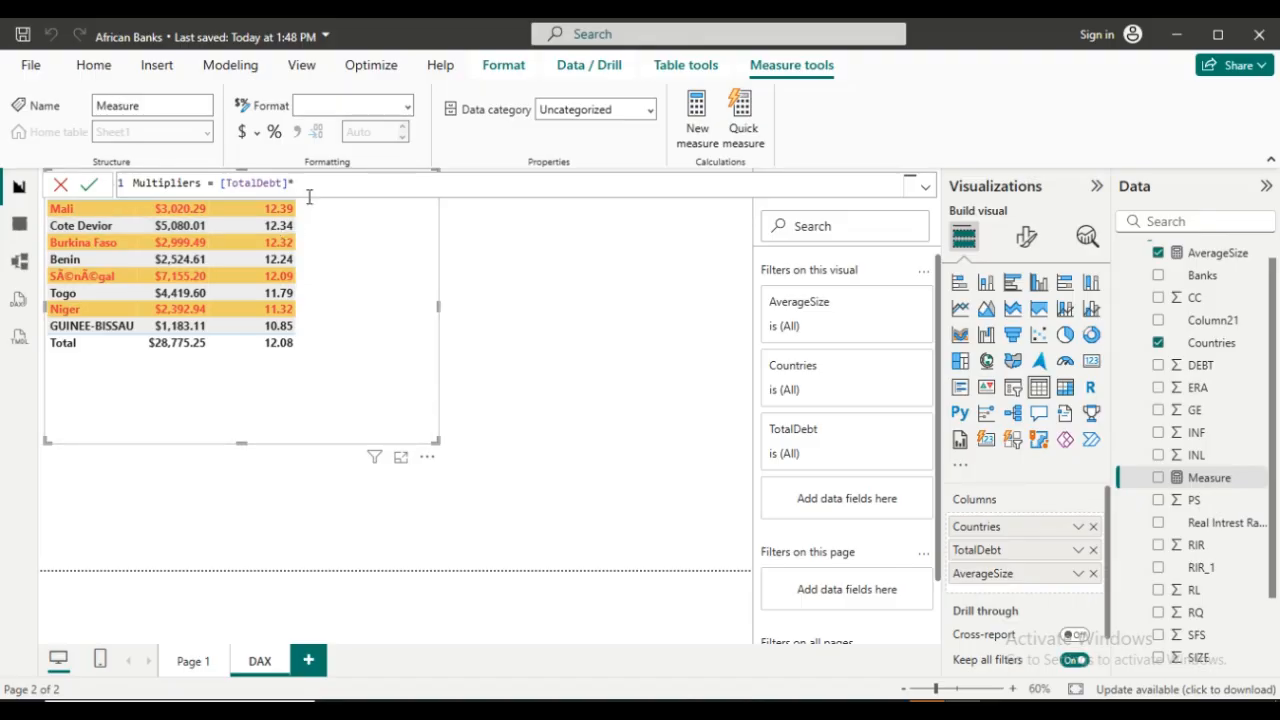
{"action": "type", "text": "["}
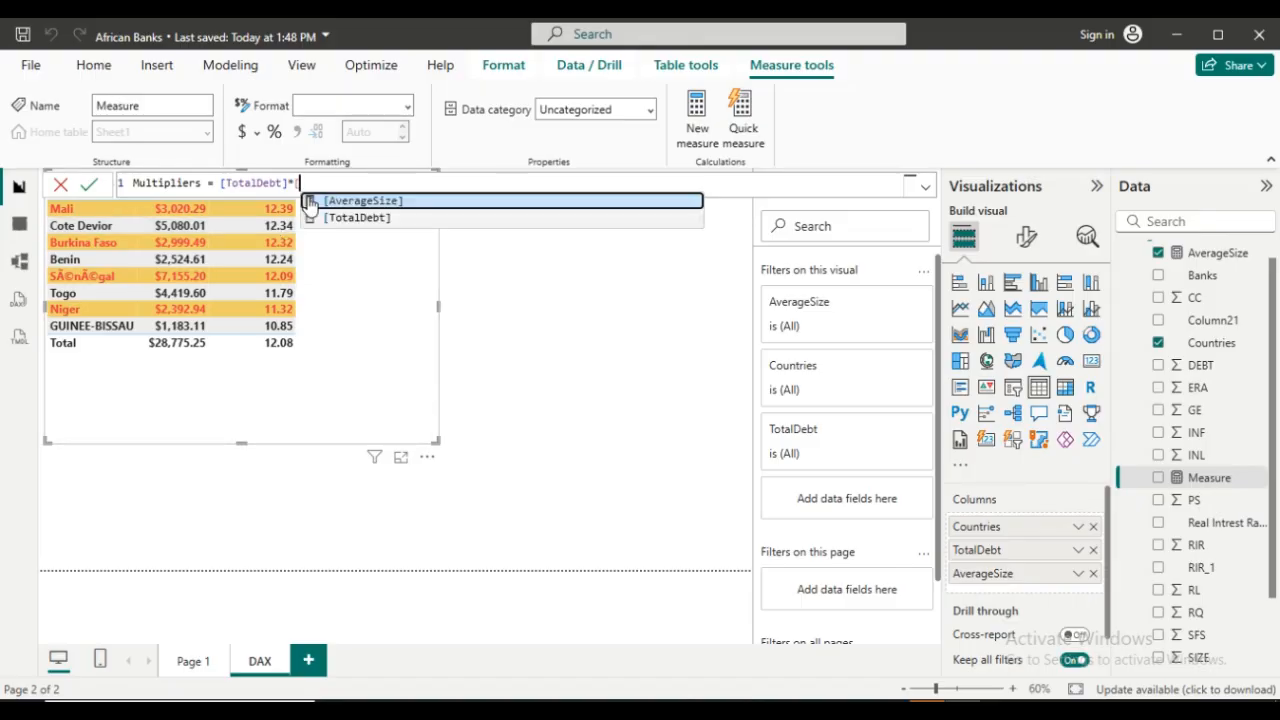
{"action": "left_click", "coordinate": [400, 205]}
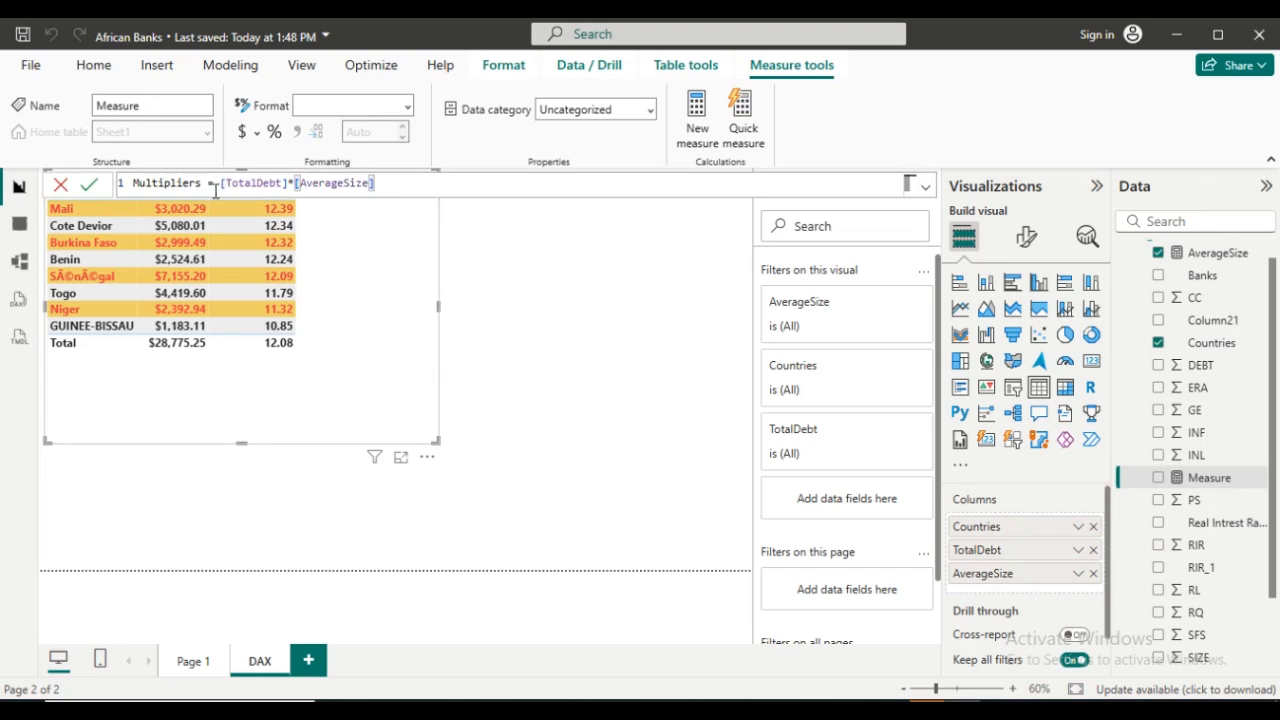
Delete the [TotalDebt]*[AverageSize] expression from the Multipliers formula, keeping the measure name and equals sign.
{"action": "key", "text": "BackSpace"}
{"action": "key", "text": "BackSpace"}
{"action": "key", "text": "BackSpace"}
{"action": "key", "text": "BackSpace"}
{"action": "key", "text": "BackSpace"}
{"action": "key", "text": "BackSpace"}
{"action": "key", "text": "BackSpace"}
{"action": "key", "text": "BackSpace"}
{"action": "key", "text": "BackSpace"}
{"action": "key", "text": "BackSpace"}
{"action": "key", "text": "BackSpace"}
{"action": "key", "text": "BackSpace"}
{"action": "key", "text": "BackSpace"}
{"action": "key", "text": "BackSpace"}
{"action": "key", "text": "BackSpace"}
{"action": "key", "text": "BackSpace"}
{"action": "key", "text": "BackSpace"}
{"action": "key", "text": "BackSpace"}
{"action": "key", "text": "BackSpace"}
{"action": "key", "text": "BackSpace"}
{"action": "key", "text": "BackSpace"}
{"action": "key", "text": "BackSpace"}
{"action": "key", "text": "BackSpace"}
{"action": "key", "text": "BackSpace"}
{"action": "key", "text": "BackSpace"}
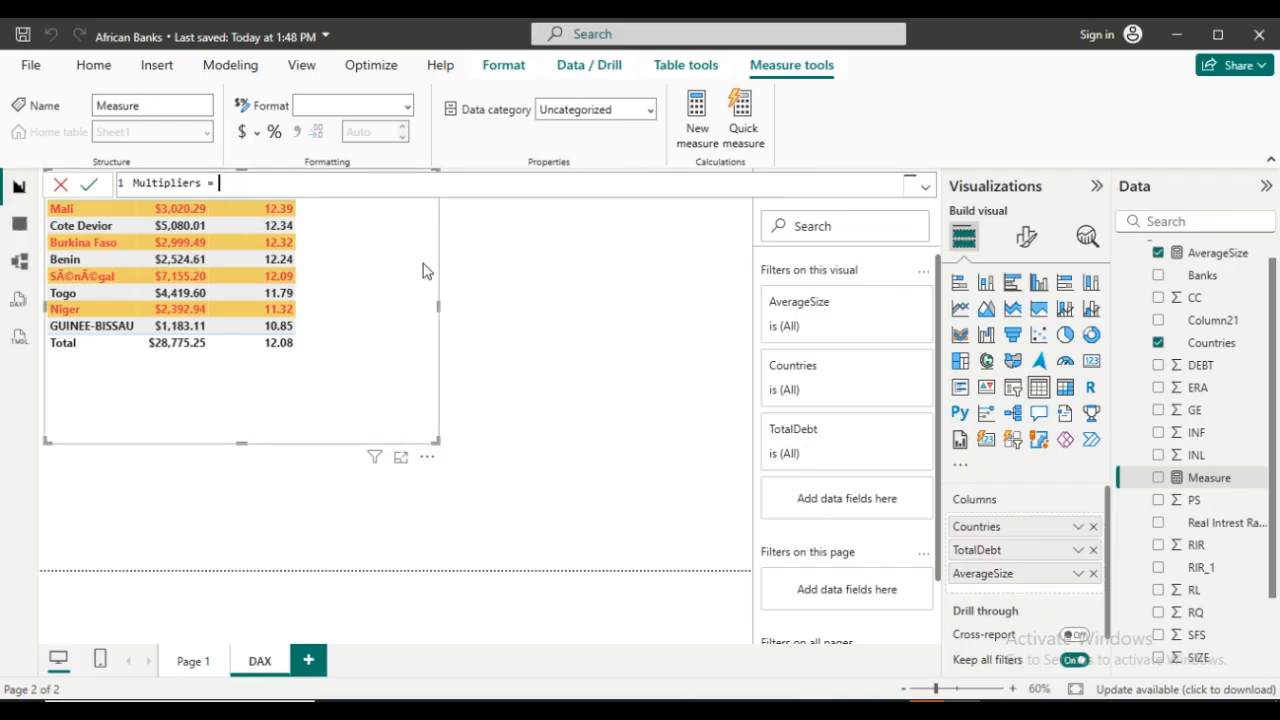
Define the Multipliers measure as [TotalDebt]*[AverageSize] and add it as the last column of the countries table.
{"action": "type", "text": "["}
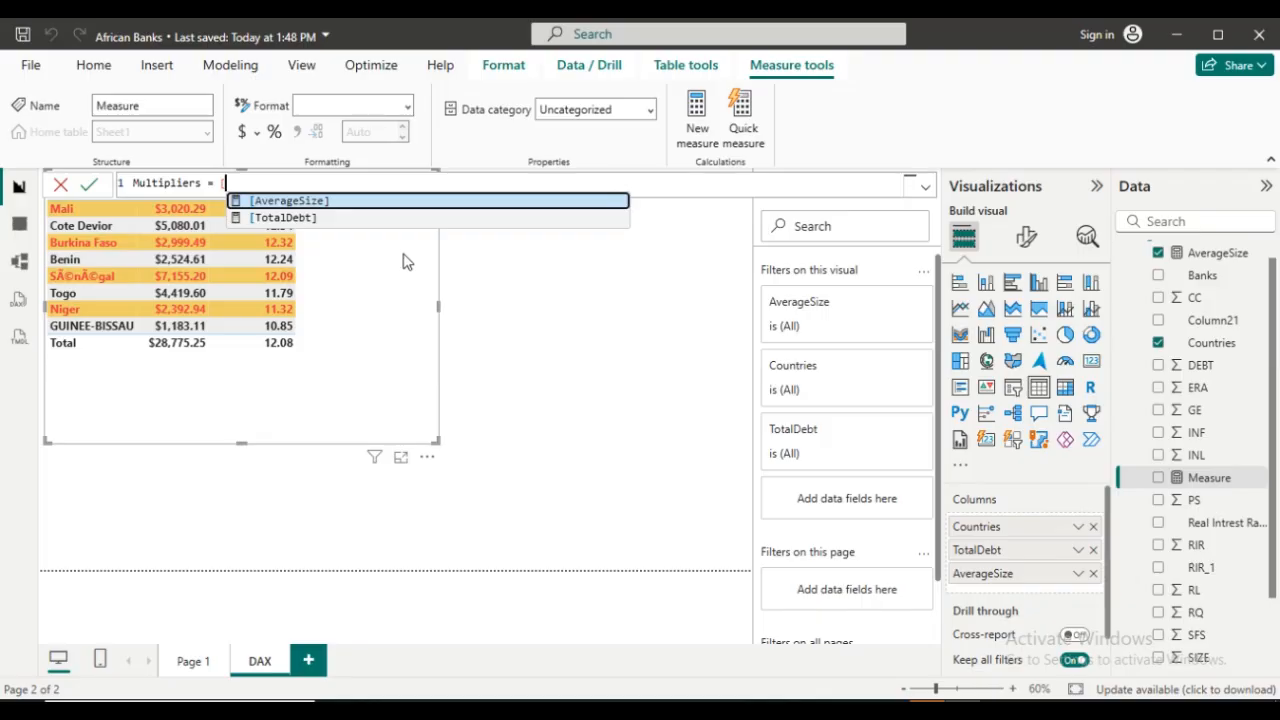
{"action": "left_click", "coordinate": [349, 219]}
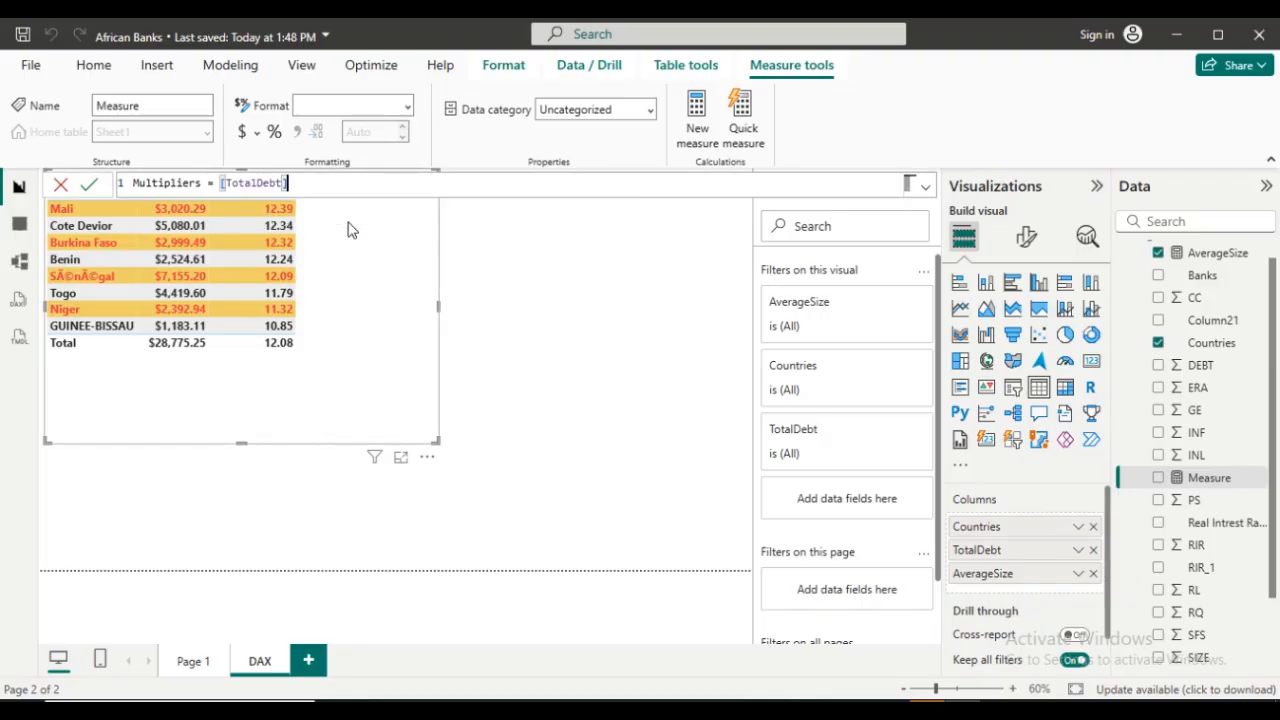
{"action": "type", "text": "*"}
{"action": "key", "text": "BackSpace"}
{"action": "type", "text": "/"}
{"action": "key", "text": "BackSpace"}
{"action": "type", "text": "*["}
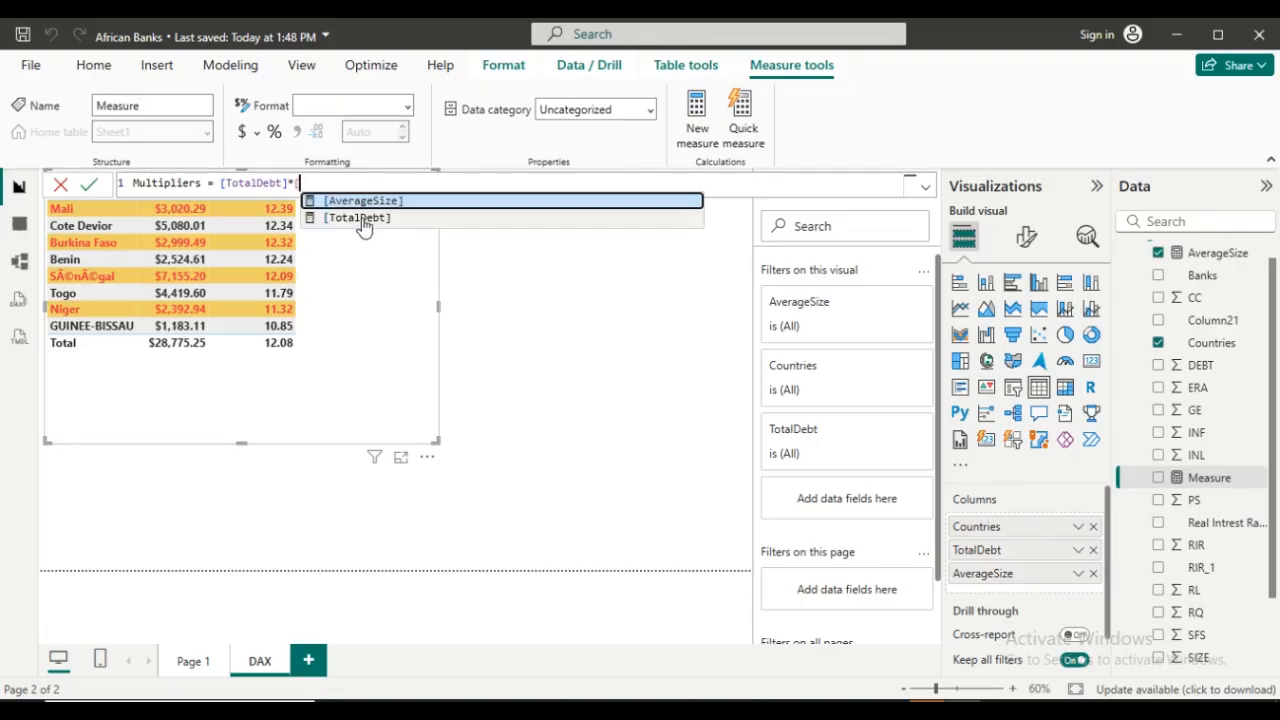
{"action": "left_click", "coordinate": [371, 203]}
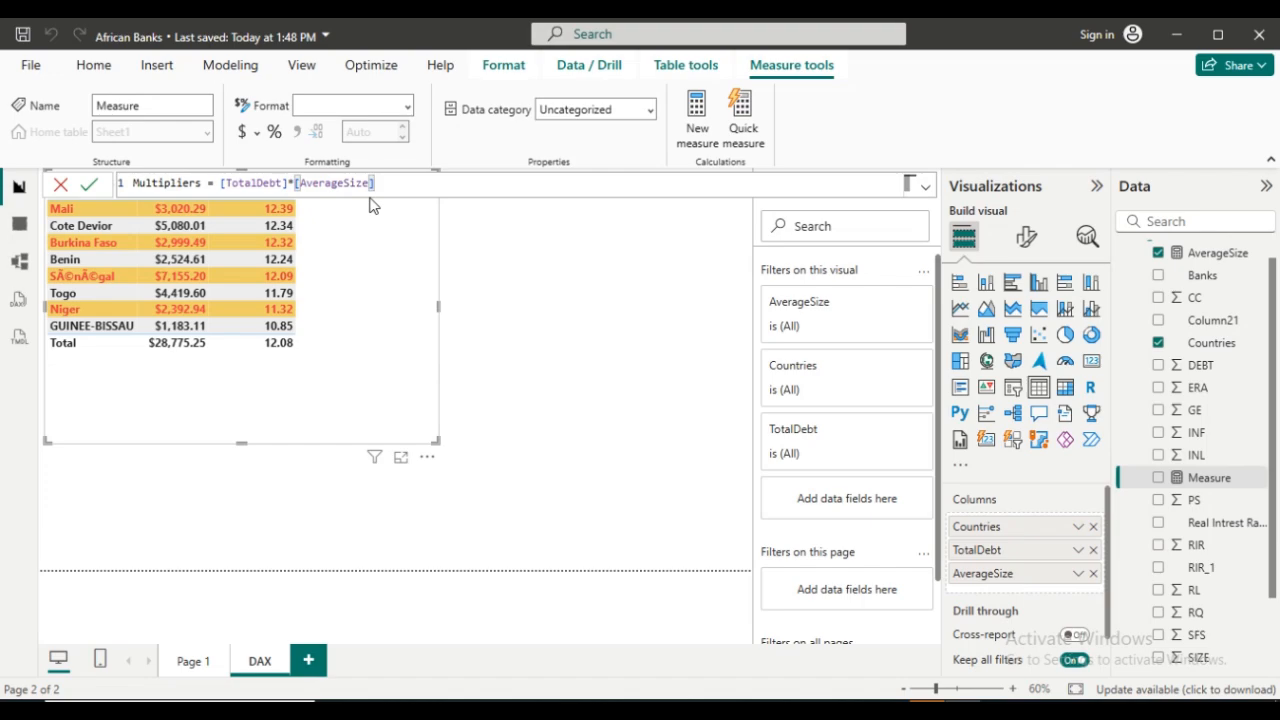
{"action": "left_click", "coordinate": [89, 186]}
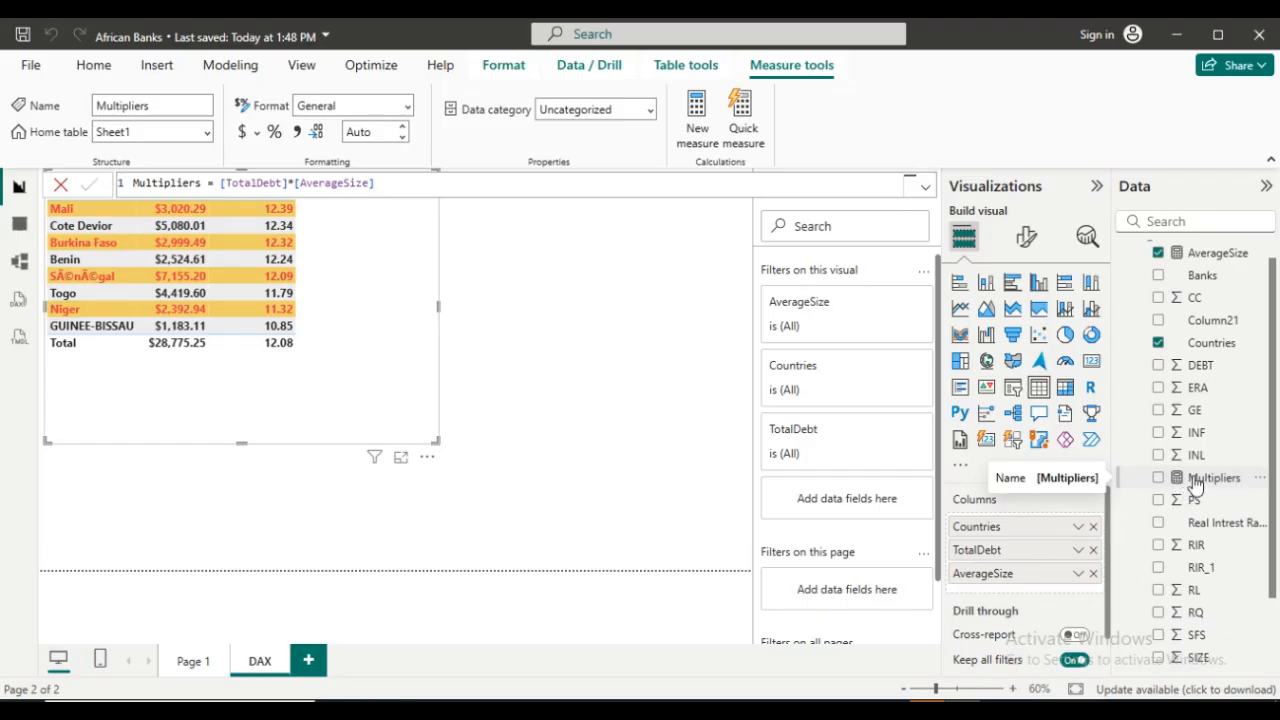
{"action": "left_click_drag", "start_coordinate": [1196, 483], "coordinate": [1024, 598]}
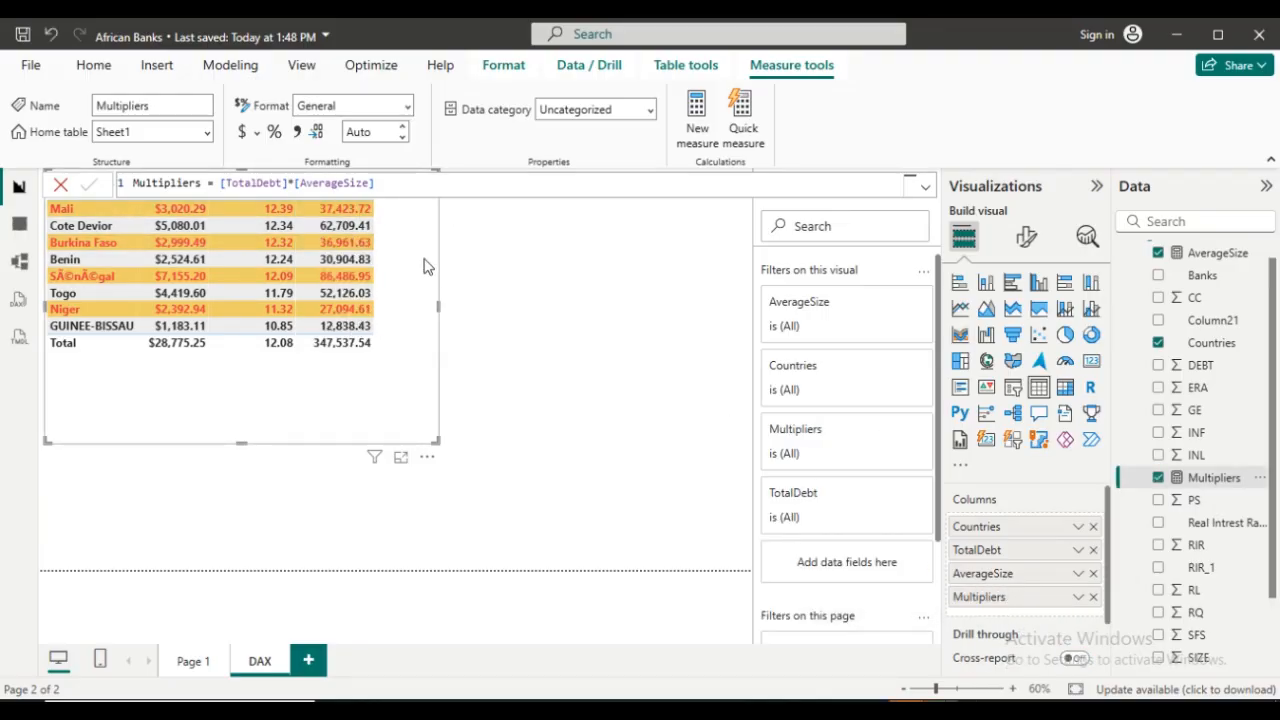
{"action": "left_click", "coordinate": [60, 185]}
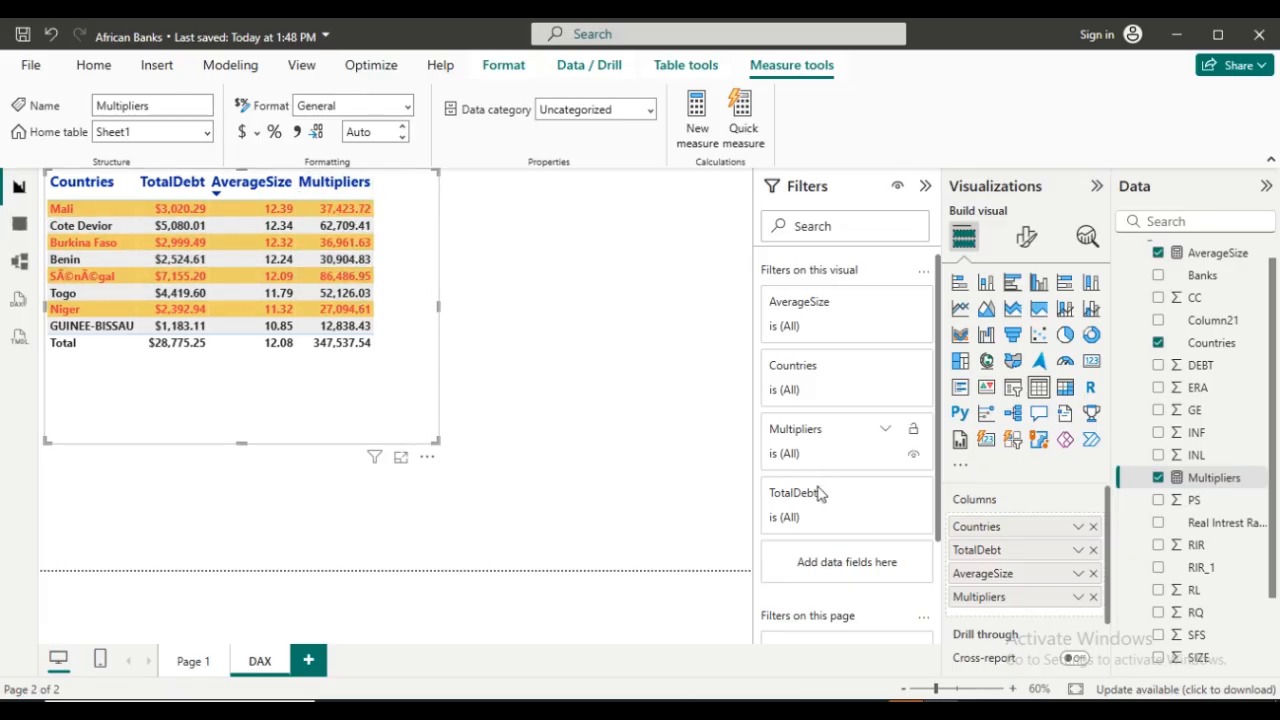
Apply data bars conditional formatting to the Multipliers column with a light purple positive bar.
{"action": "left_click", "coordinate": [1078, 598]}
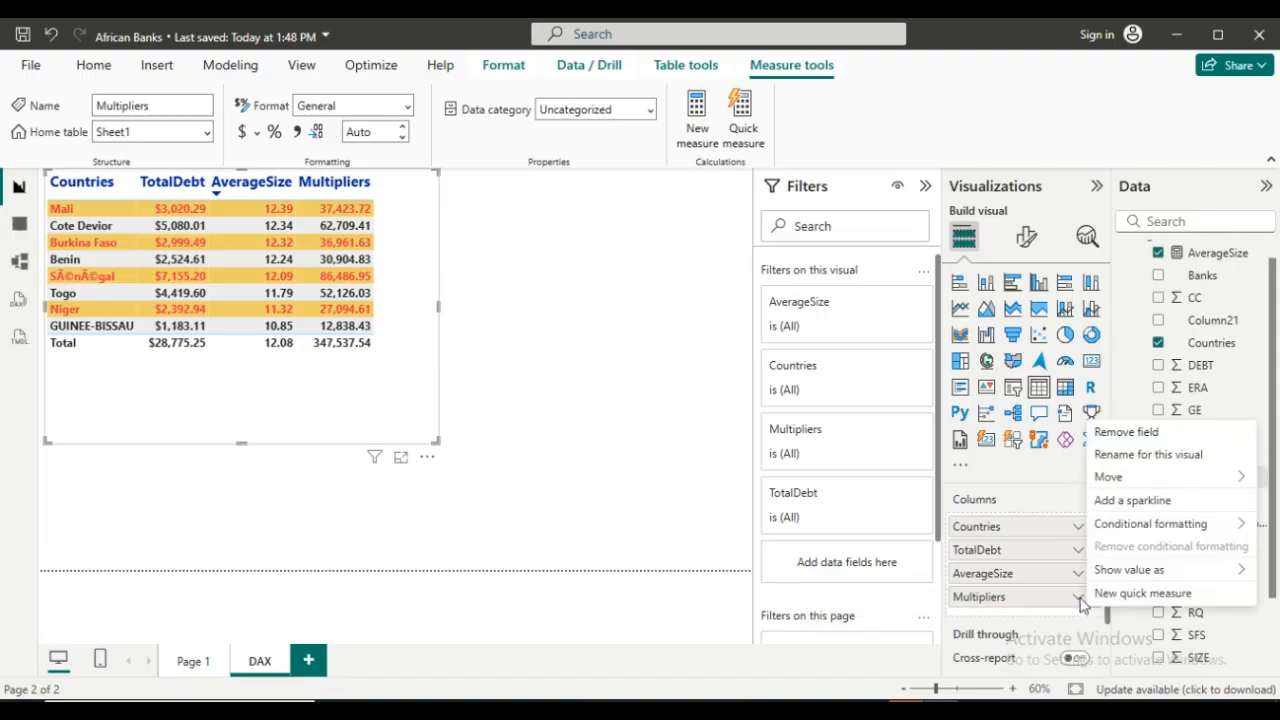
{"action": "mouse_move", "coordinate": [1226, 530]}
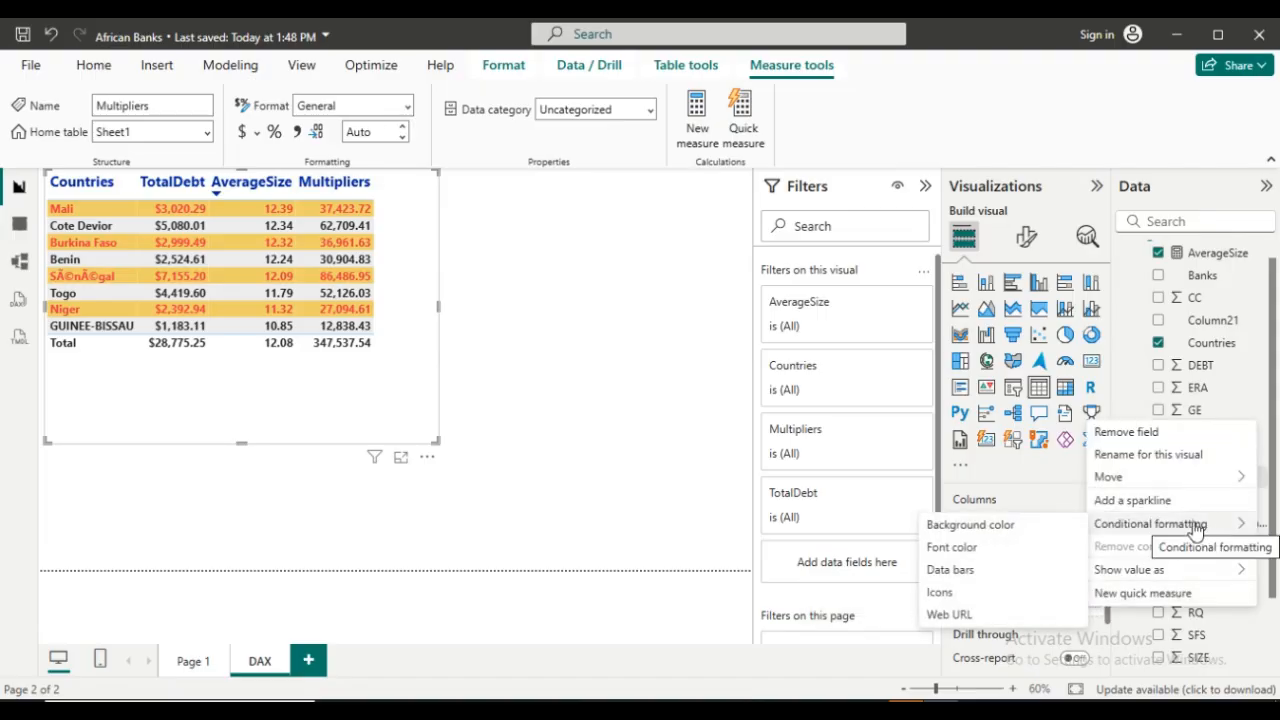
{"action": "left_click", "coordinate": [965, 578]}
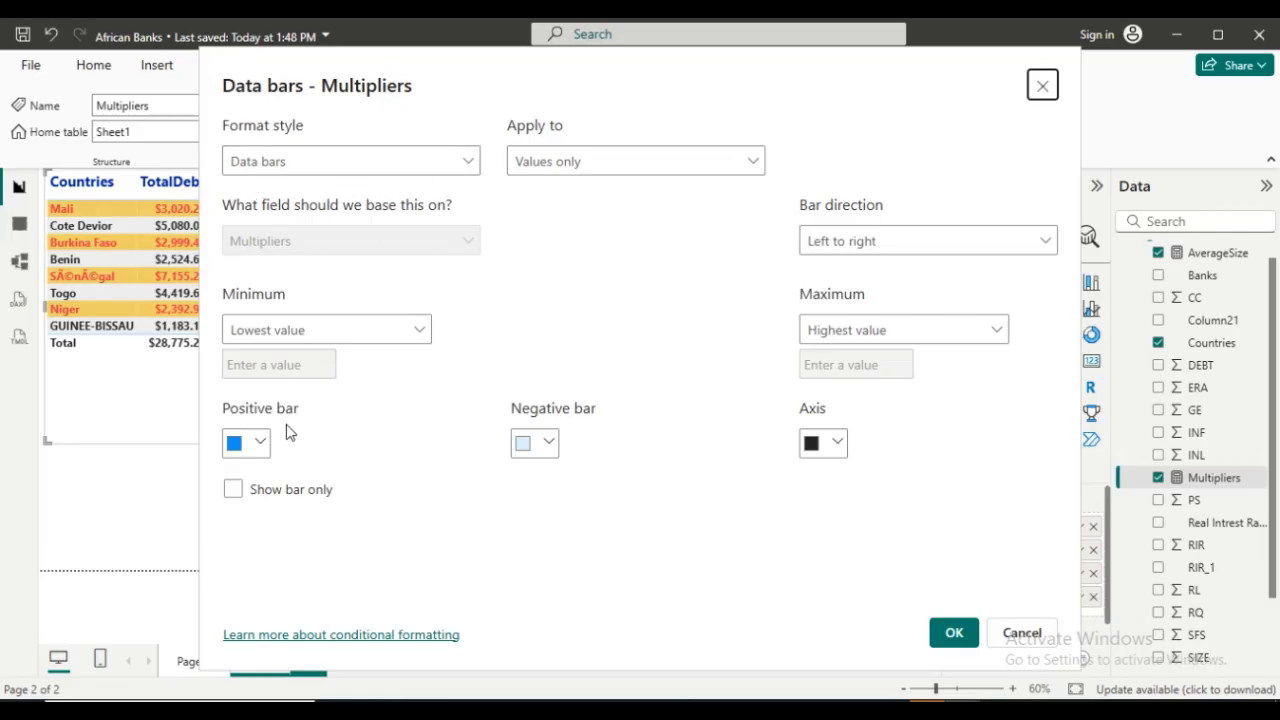
{"action": "left_click", "coordinate": [259, 446]}
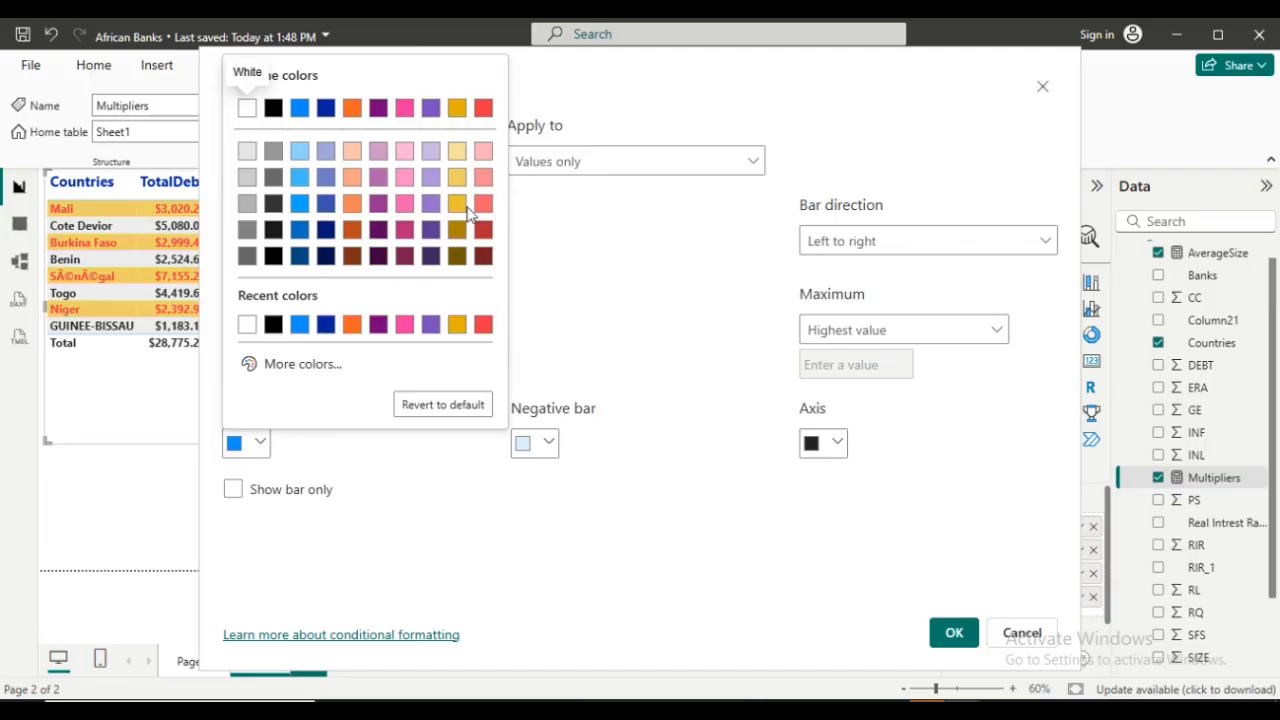
{"action": "left_click", "coordinate": [378, 153]}
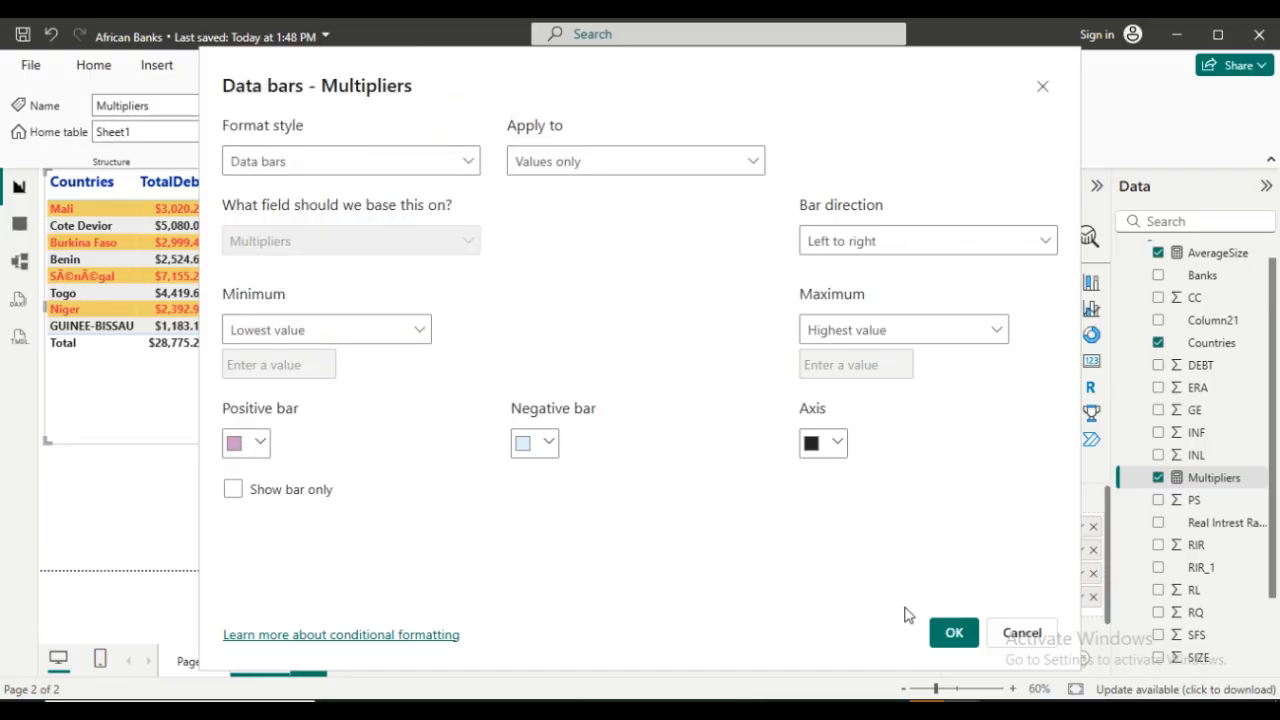
{"action": "left_click", "coordinate": [956, 632]}
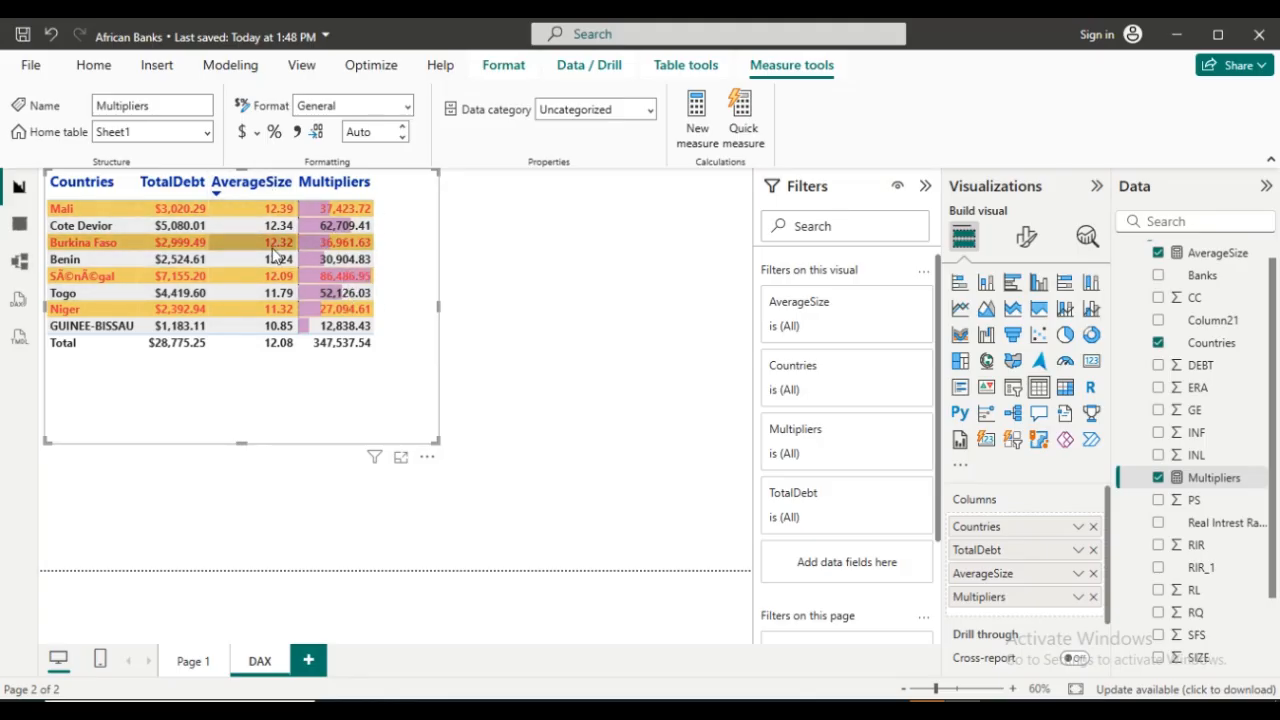
Apply data bars conditional formatting to the AverageSize column with the default blue positive bar.
{"action": "left_click", "coordinate": [1078, 576]}
{"action": "mouse_move", "coordinate": [1092, 505]}
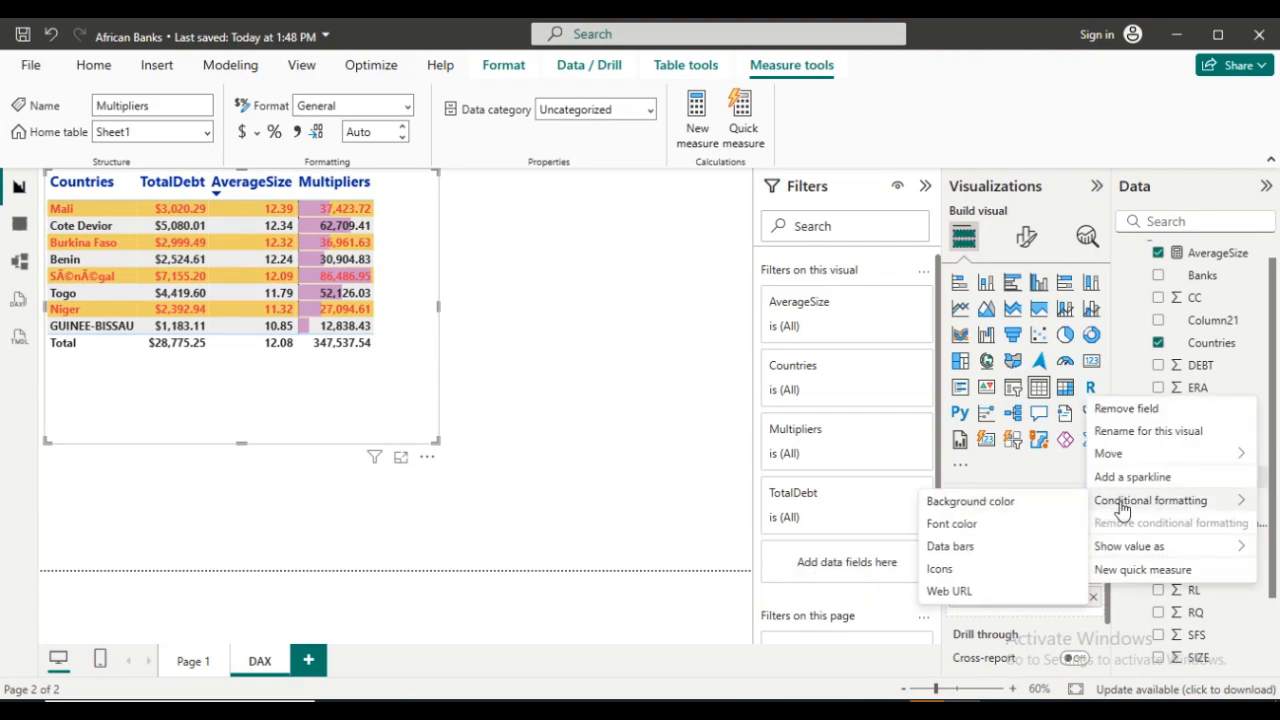
{"action": "left_click", "coordinate": [980, 556]}
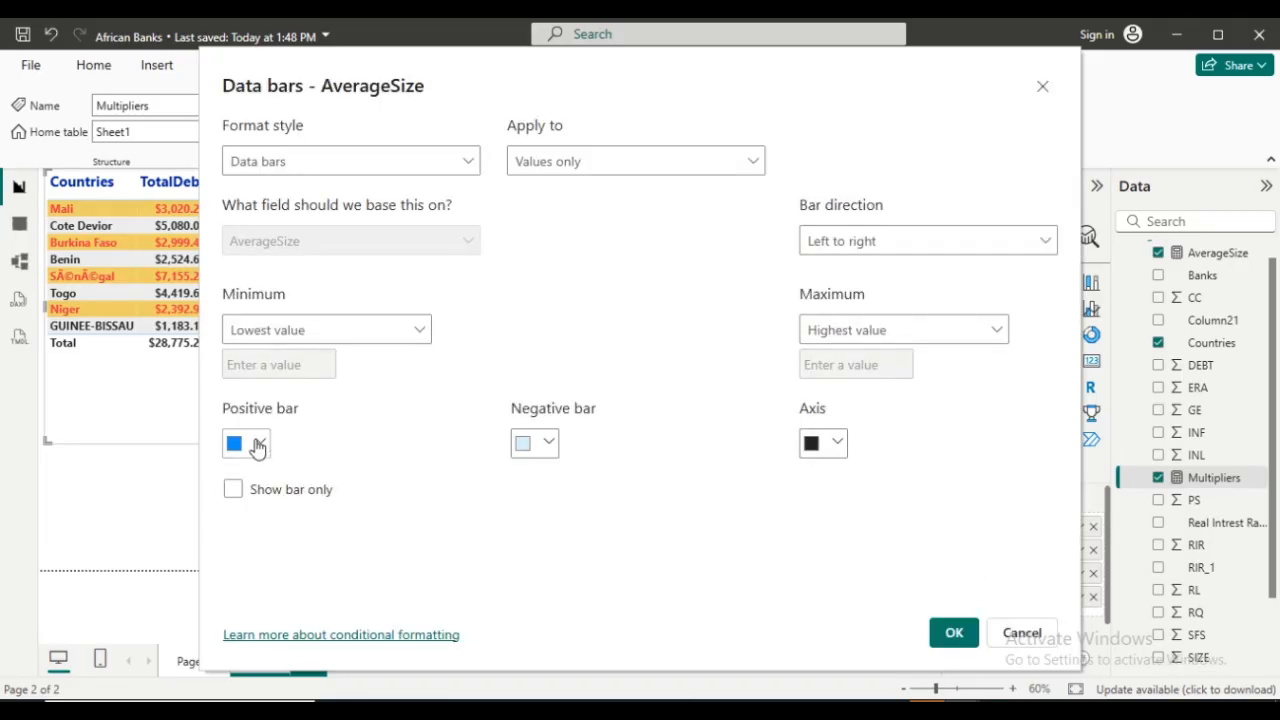
{"action": "left_click", "coordinate": [948, 632]}
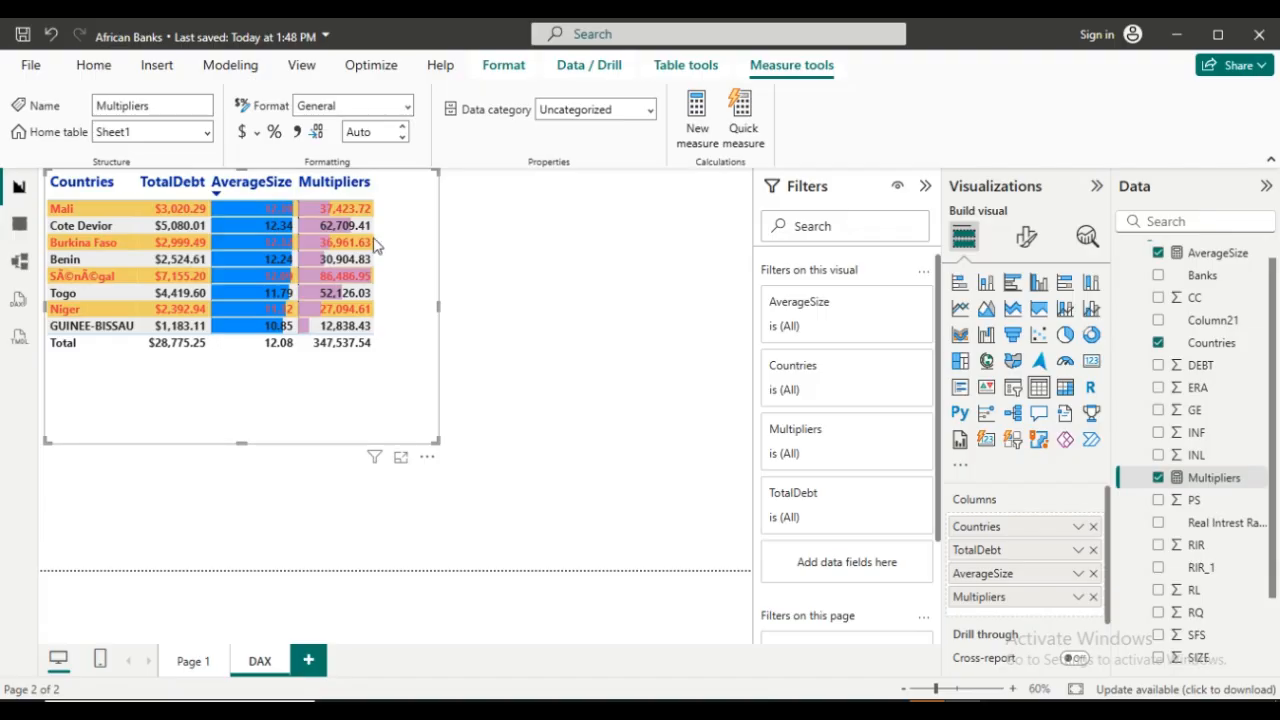
Add an empty slicer to the DAX page, place it directly below the countries table and narrow it to about the table's width.
{"action": "left_click", "coordinate": [193, 662]}
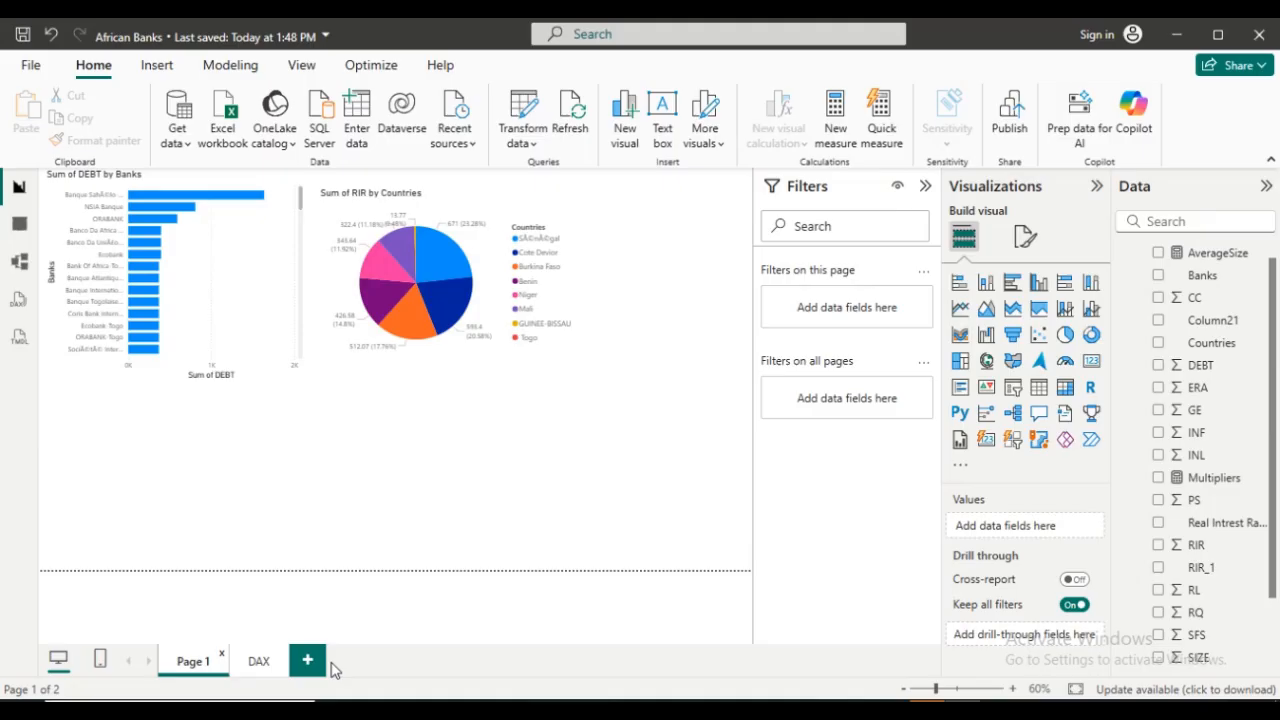
{"action": "left_click", "coordinate": [259, 661]}
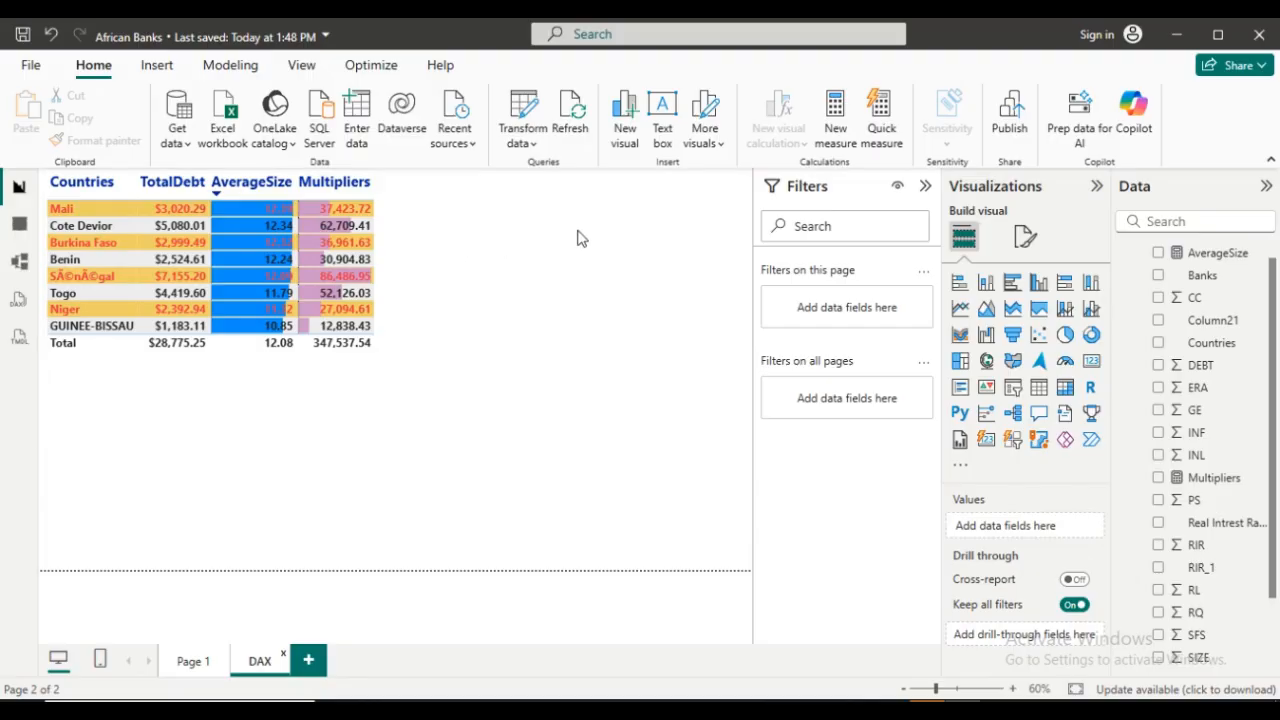
{"action": "left_click", "coordinate": [393, 254]}
{"action": "left_click", "coordinate": [524, 249]}
{"action": "left_click", "coordinate": [1014, 390]}
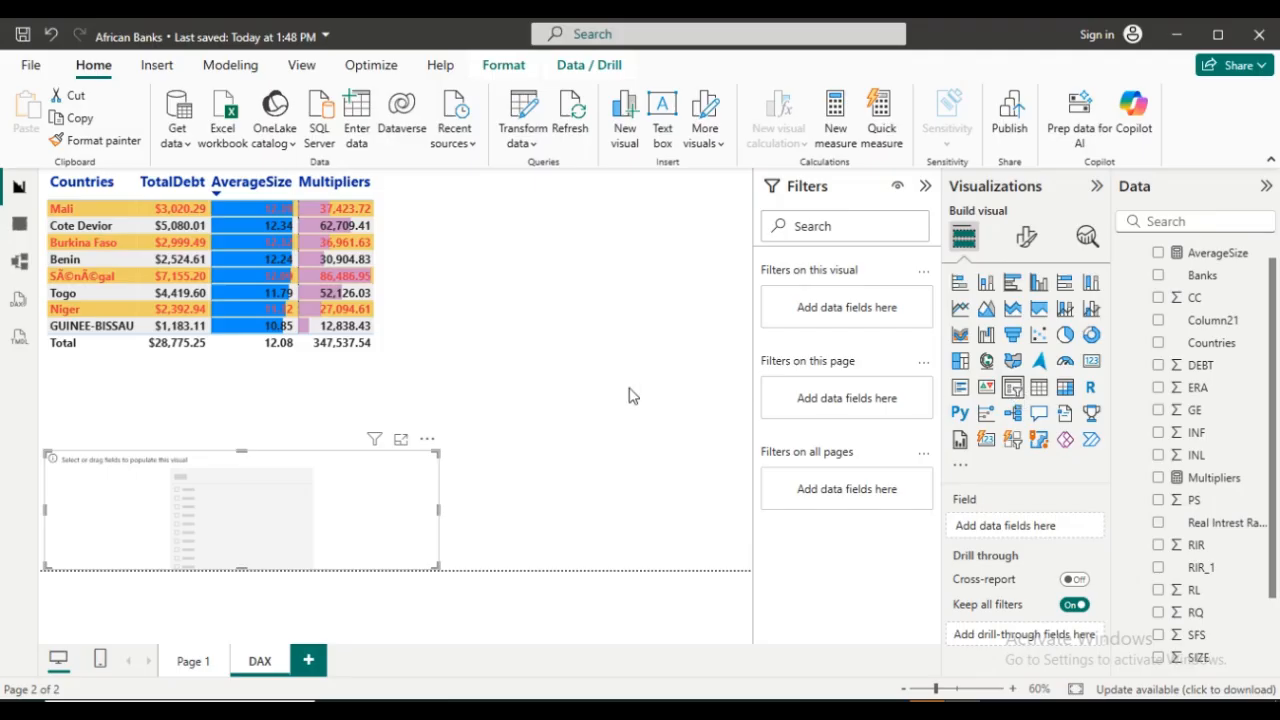
{"action": "left_click_drag", "start_coordinate": [303, 470], "coordinate": [249, 364]}
{"action": "left_click_drag", "start_coordinate": [437, 429], "coordinate": [388, 430]}
{"action": "left_click_drag", "start_coordinate": [213, 501], "coordinate": [211, 524]}
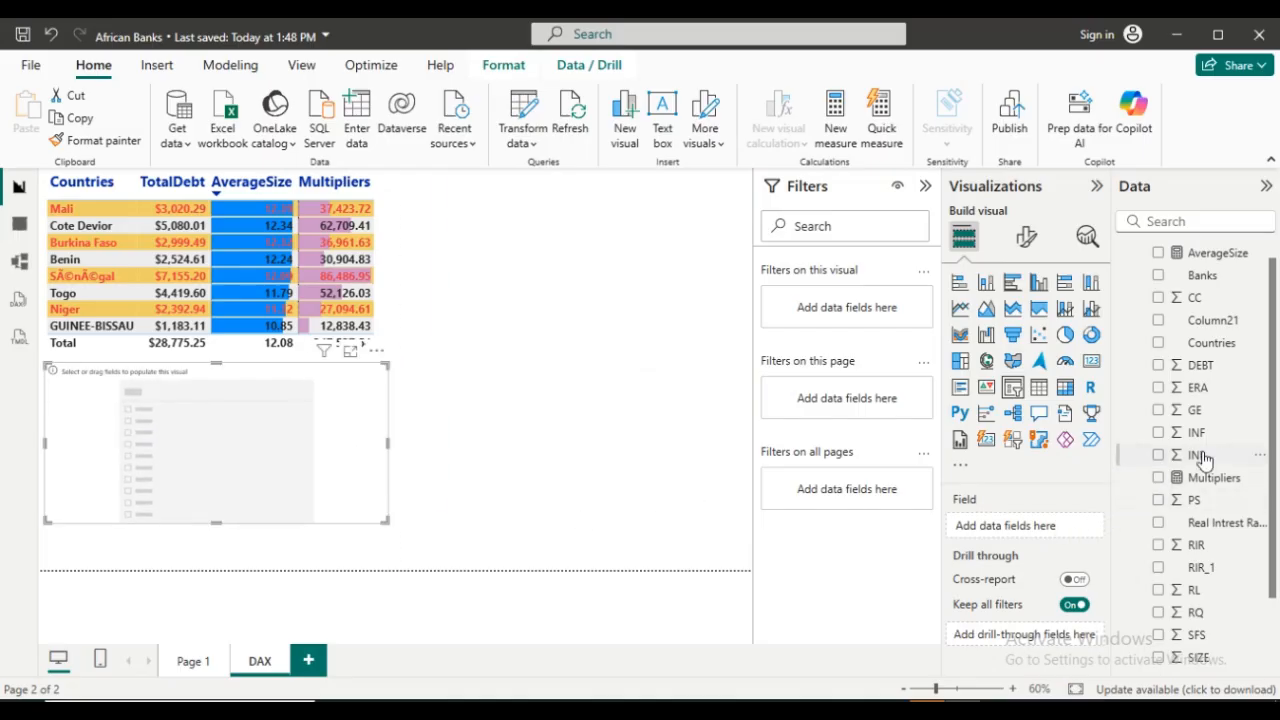
Assign the Year field from Sheet1 to the empty slicer.
{"action": "scroll", "coordinate": [1273, 613], "scroll_direction": "down", "scroll_amount": 2}
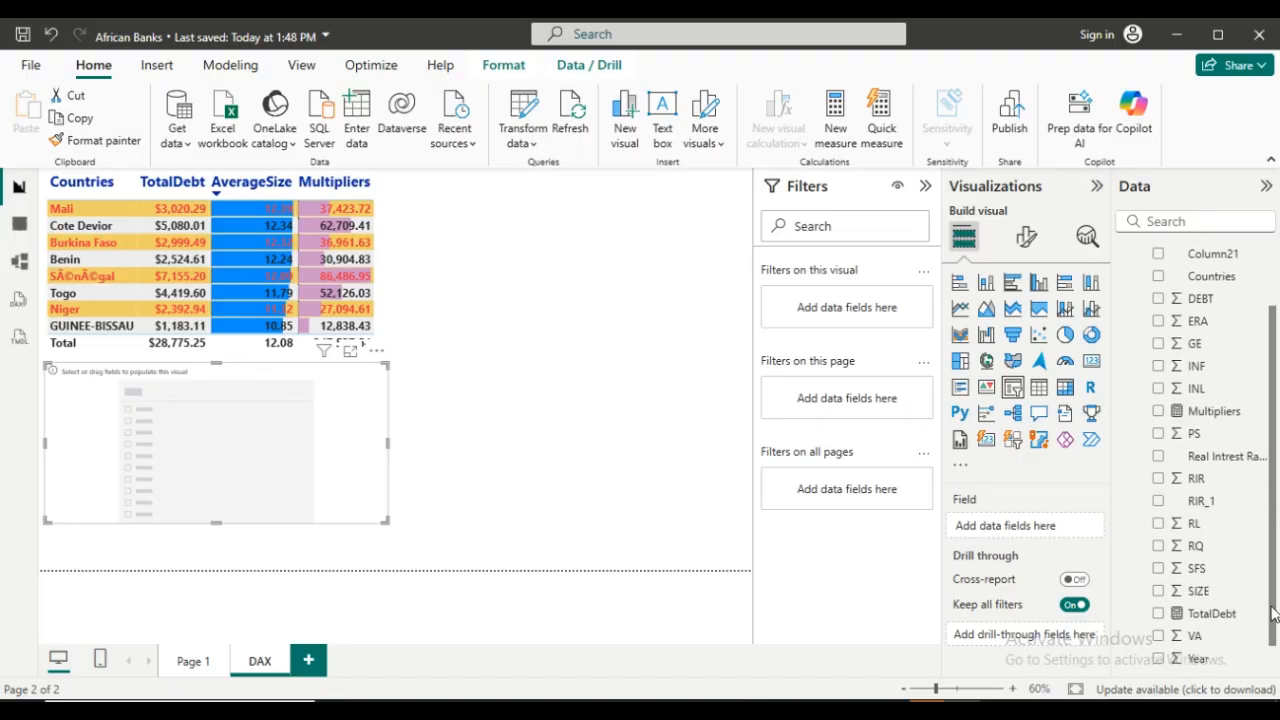
{"action": "scroll", "coordinate": [1273, 613], "scroll_direction": "down", "scroll_amount": 1}
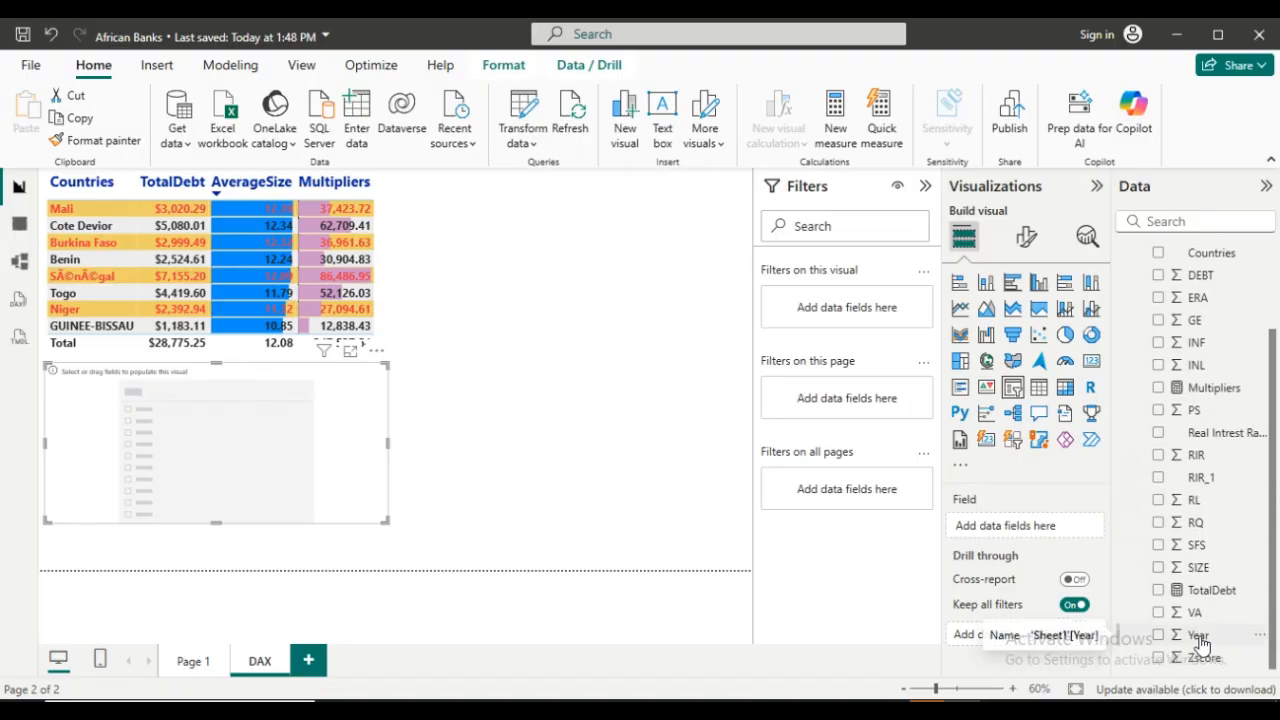
{"action": "left_click_drag", "start_coordinate": [1200, 637], "coordinate": [1020, 527]}
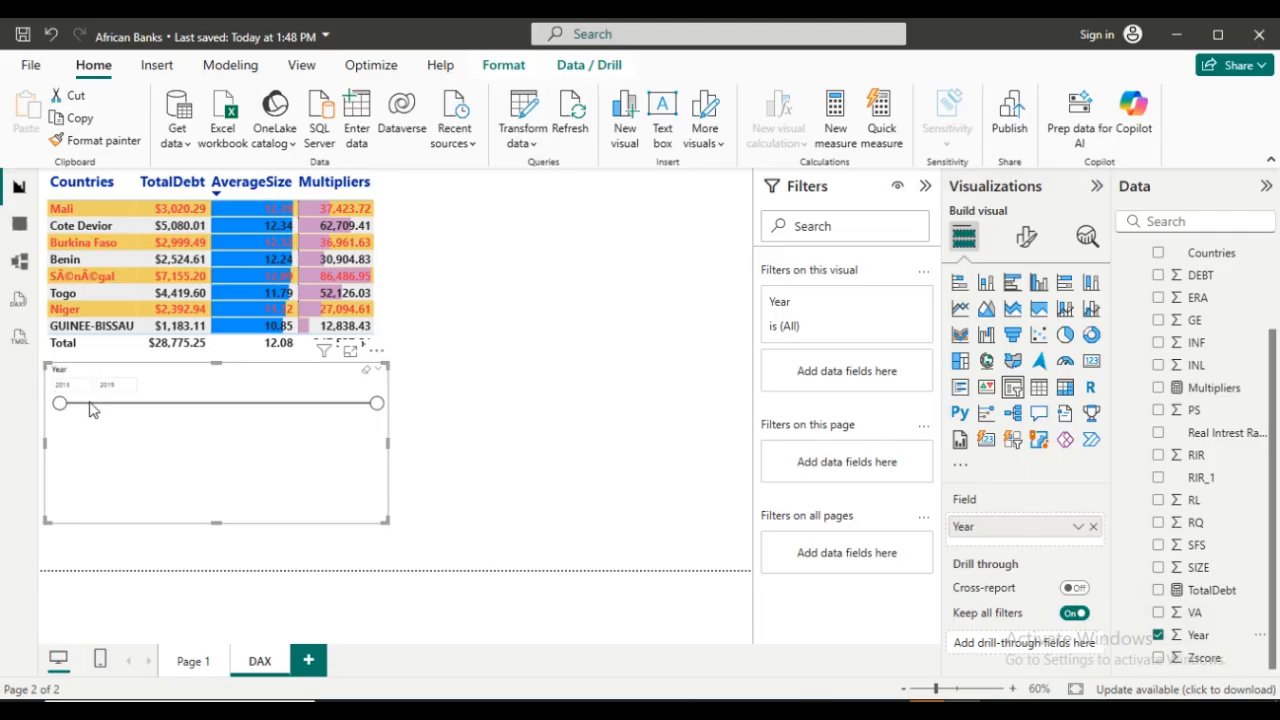
Filter the table through several ranges in the Year slicer, ending with 2015 to 2018, and narrow the slicer slightly.
{"action": "left_click_drag", "start_coordinate": [90, 410], "coordinate": [112, 404]}
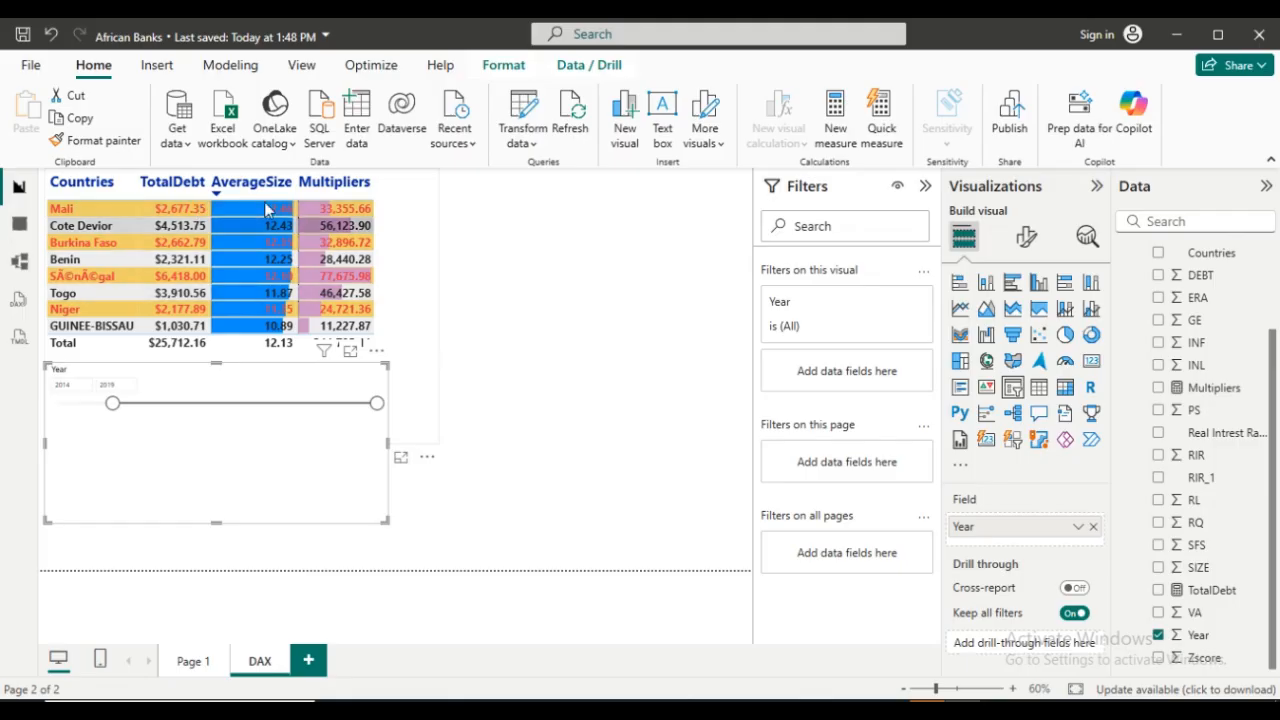
{"action": "left_click", "coordinate": [156, 404]}
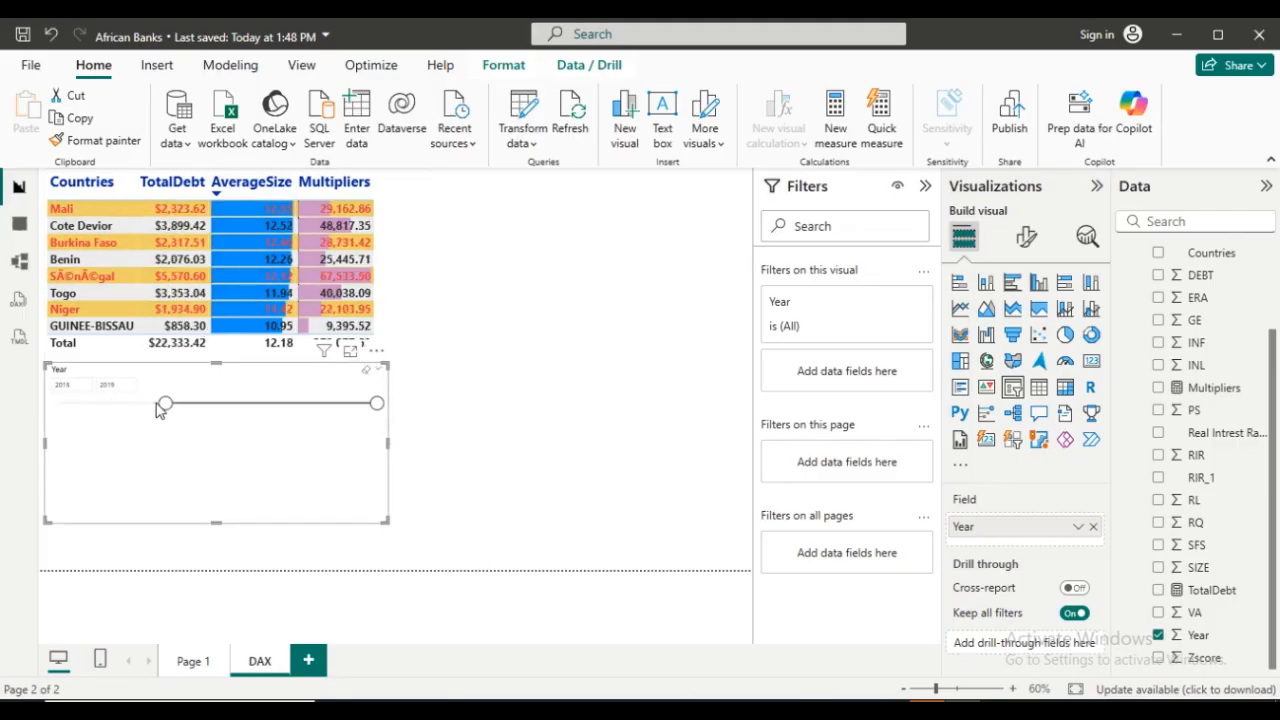
{"action": "left_click", "coordinate": [220, 405]}
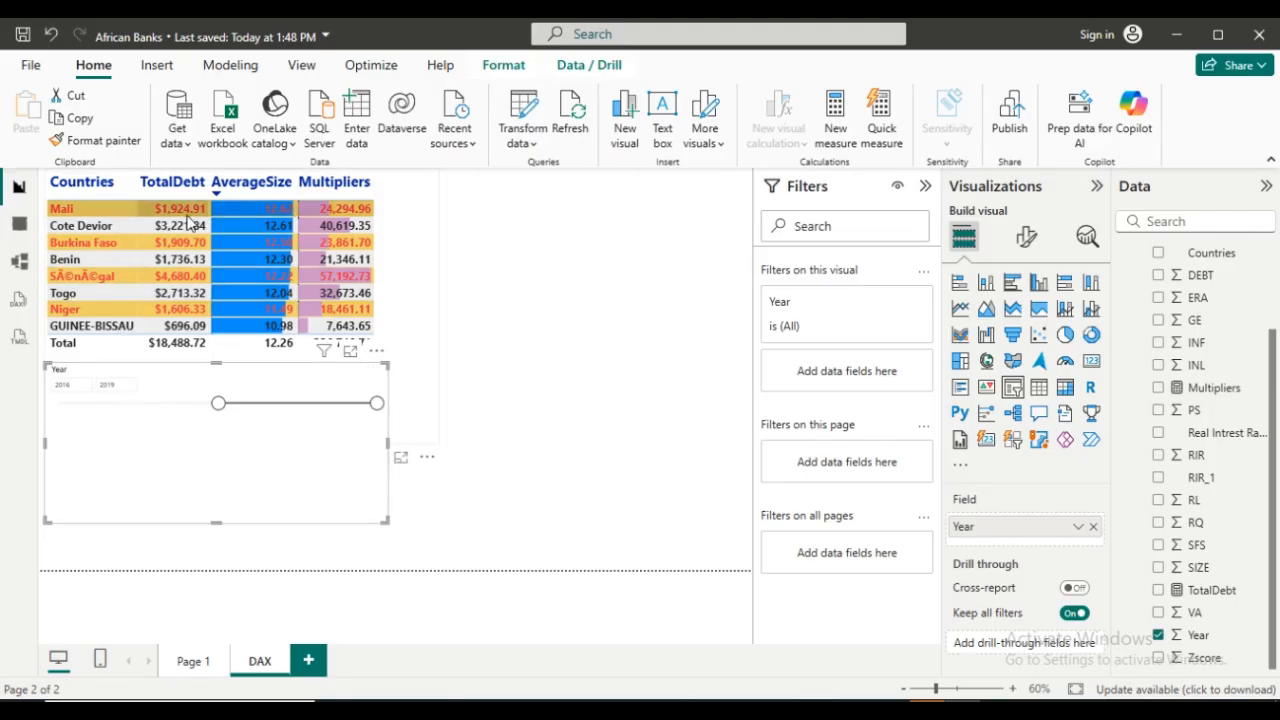
{"action": "left_click", "coordinate": [272, 404]}
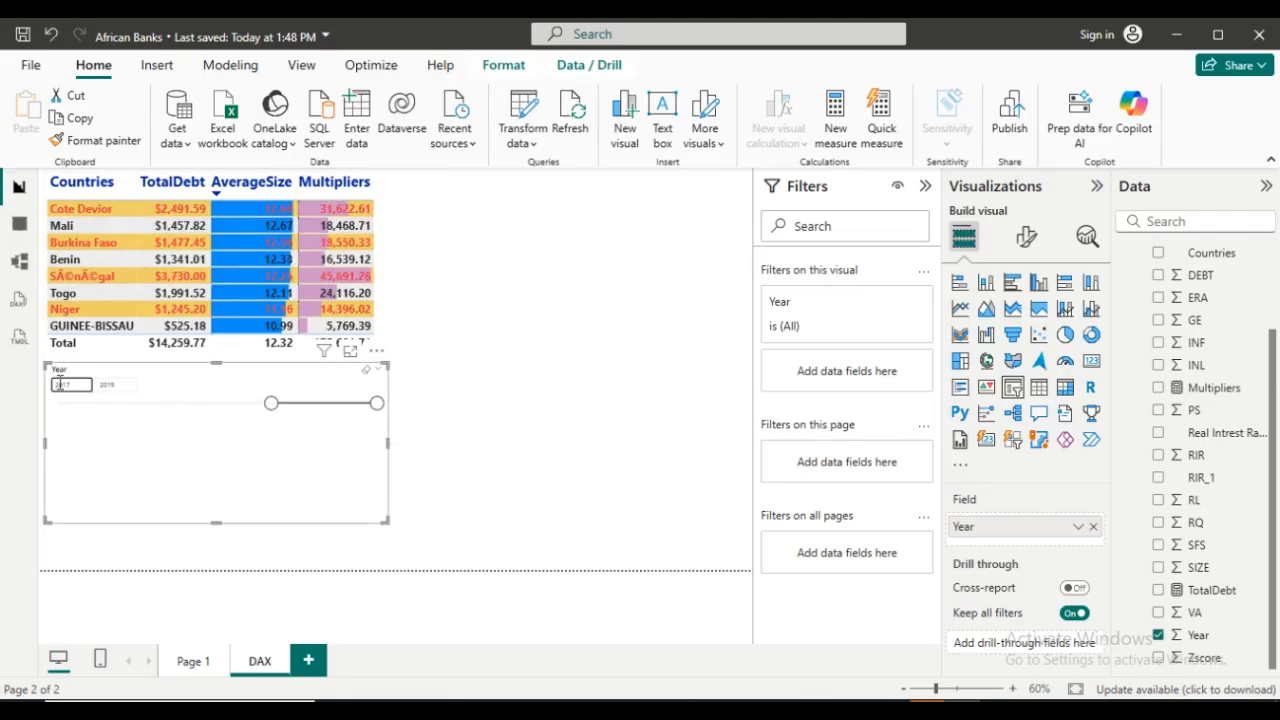
{"action": "left_click", "coordinate": [328, 404]}
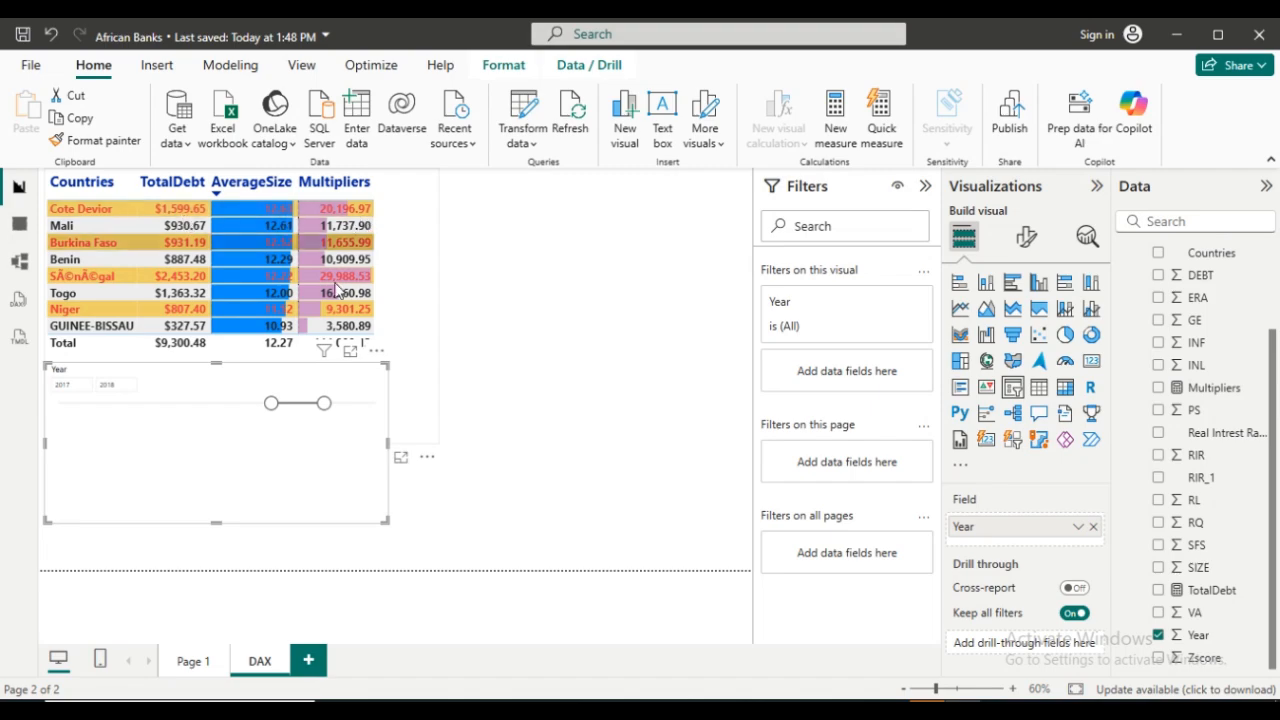
{"action": "left_click", "coordinate": [211, 405]}
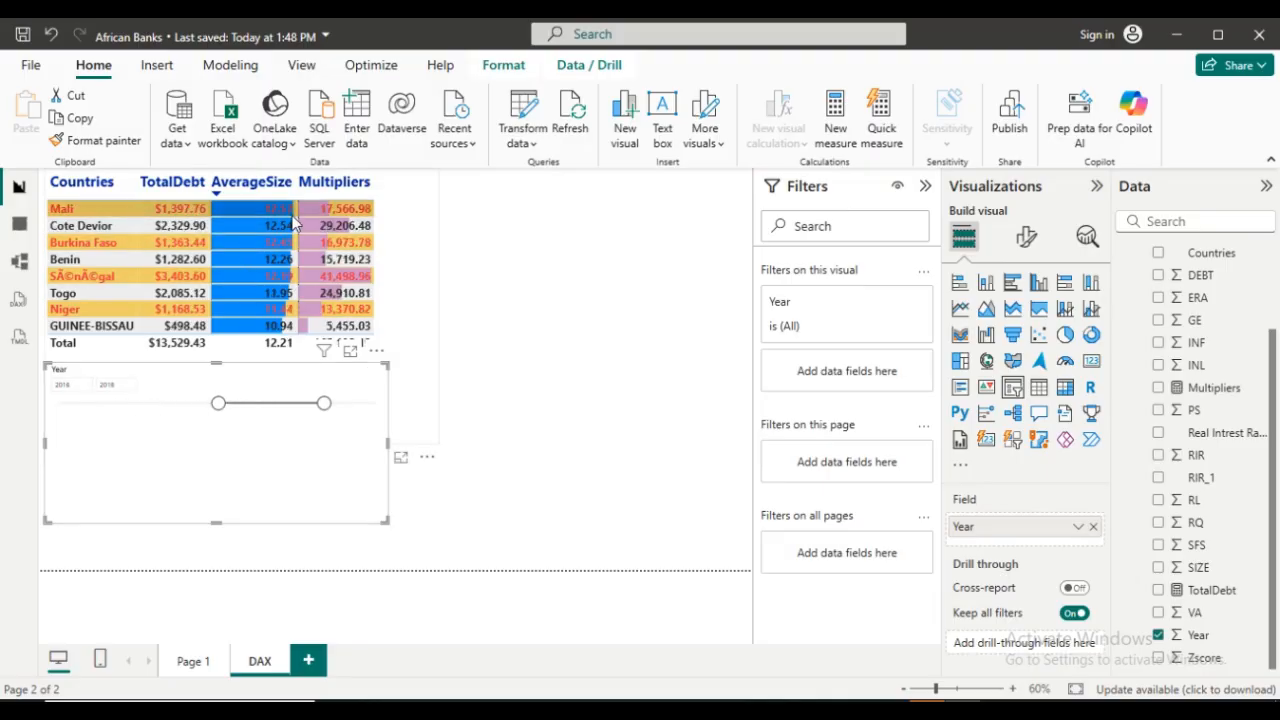
{"action": "left_click_drag", "start_coordinate": [160, 410], "coordinate": [165, 403]}
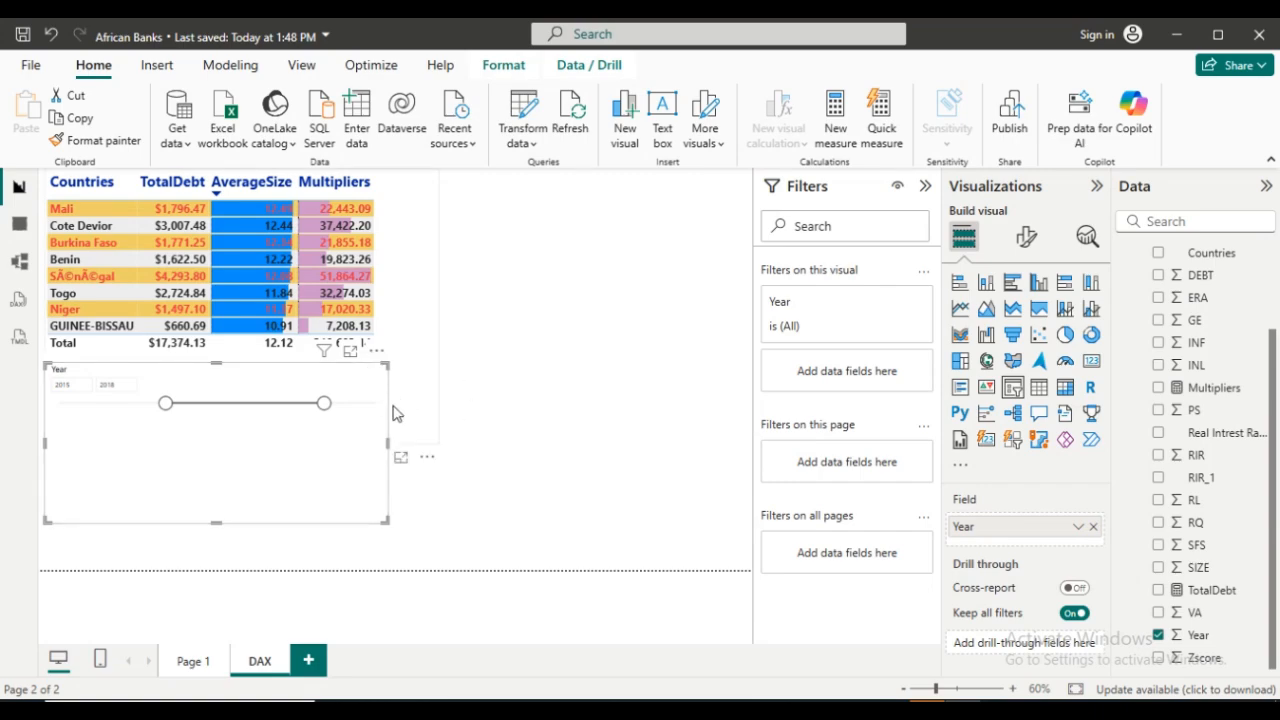
{"action": "left_click_drag", "start_coordinate": [385, 444], "coordinate": [370, 440]}
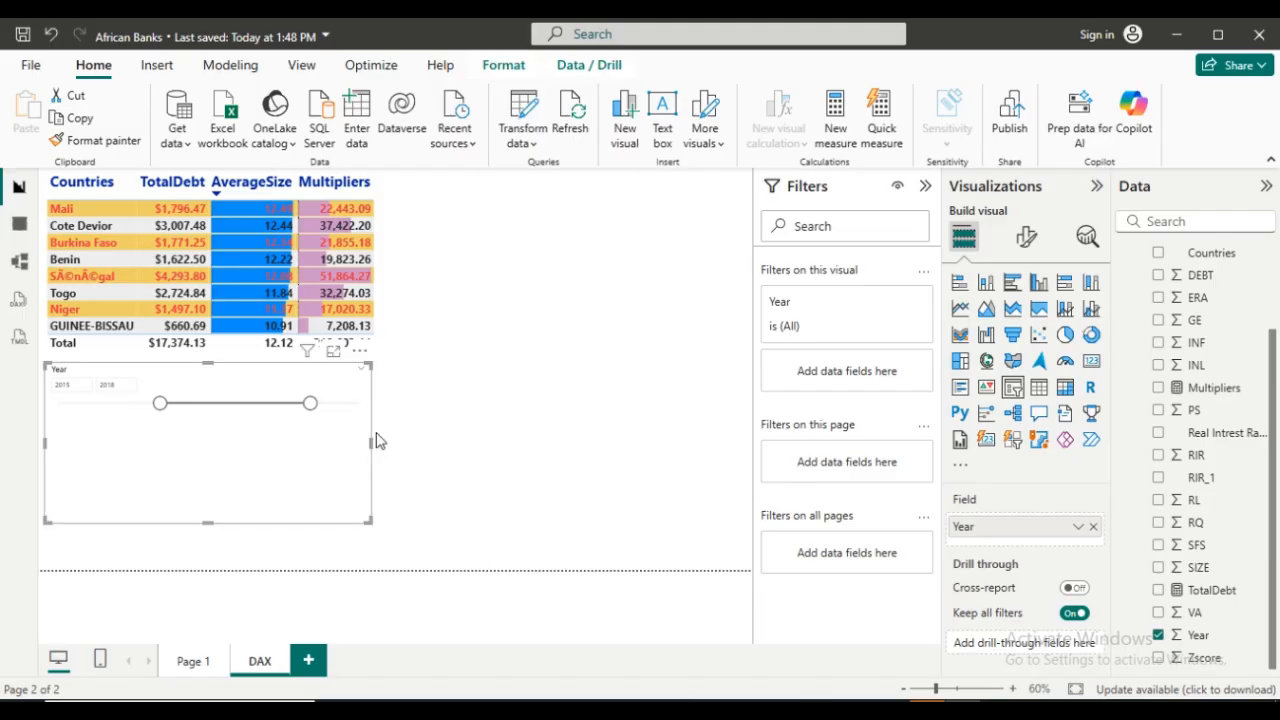
Undo the conversion of the Year slicer to a pie chart and insert a separate empty pie chart on the DAX page.
{"action": "left_click", "coordinate": [1068, 337]}
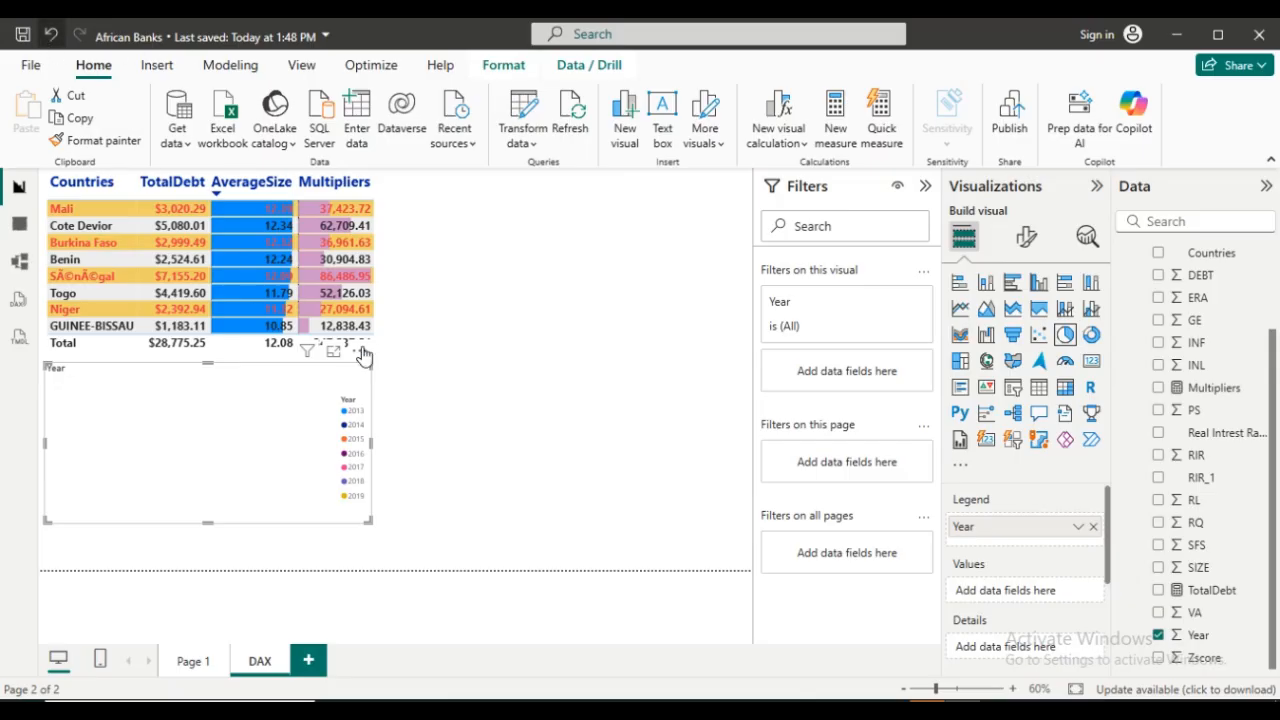
{"action": "key", "text": "ctrl+z"}
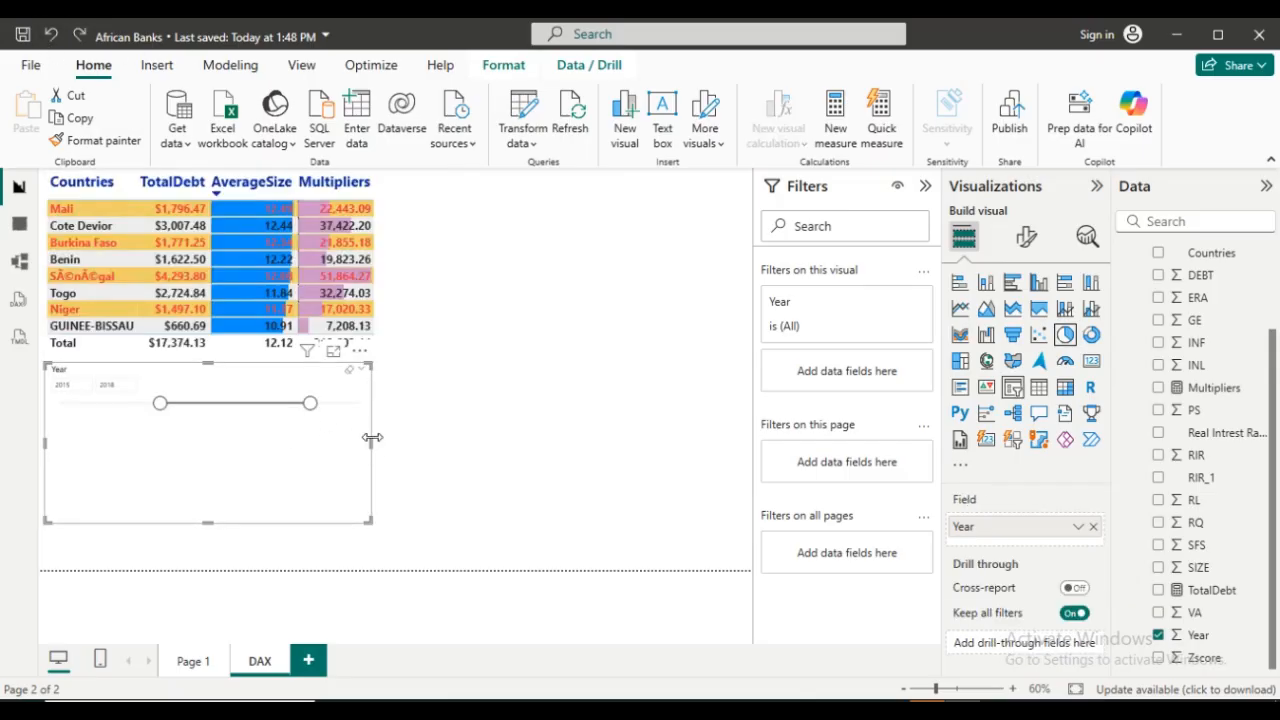
{"action": "left_click", "coordinate": [585, 440]}
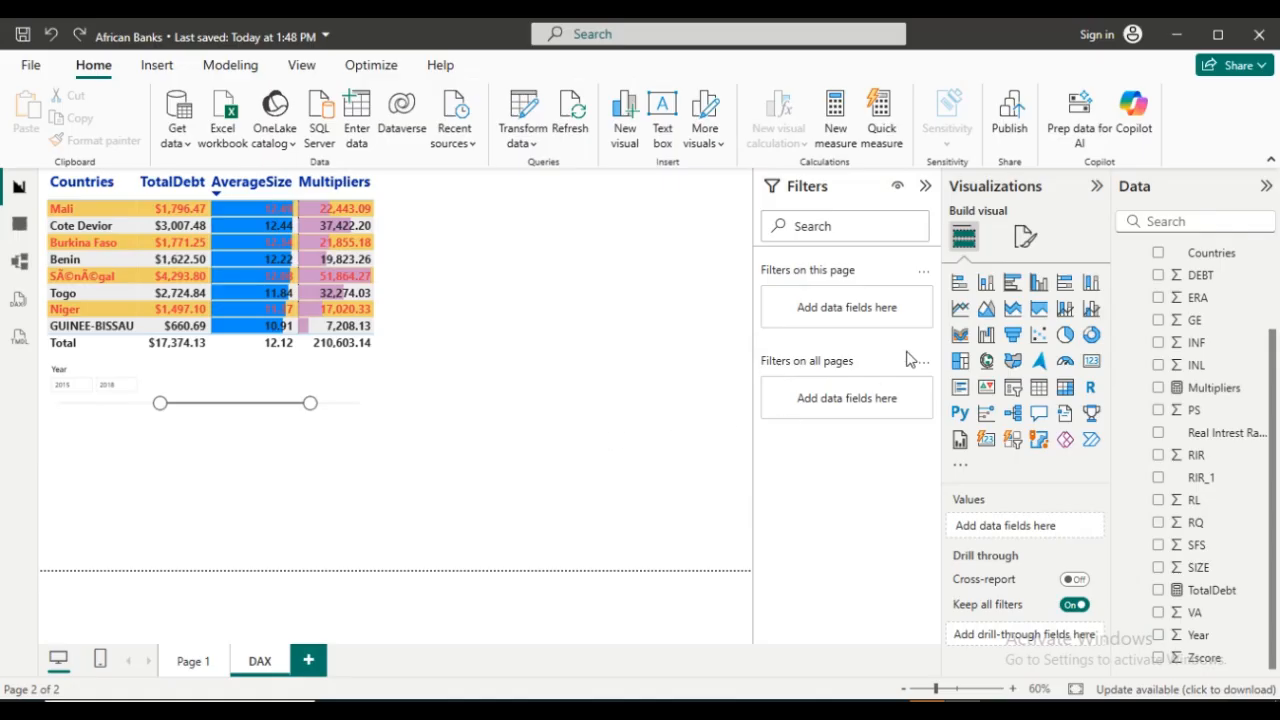
{"action": "left_click", "coordinate": [1066, 336]}
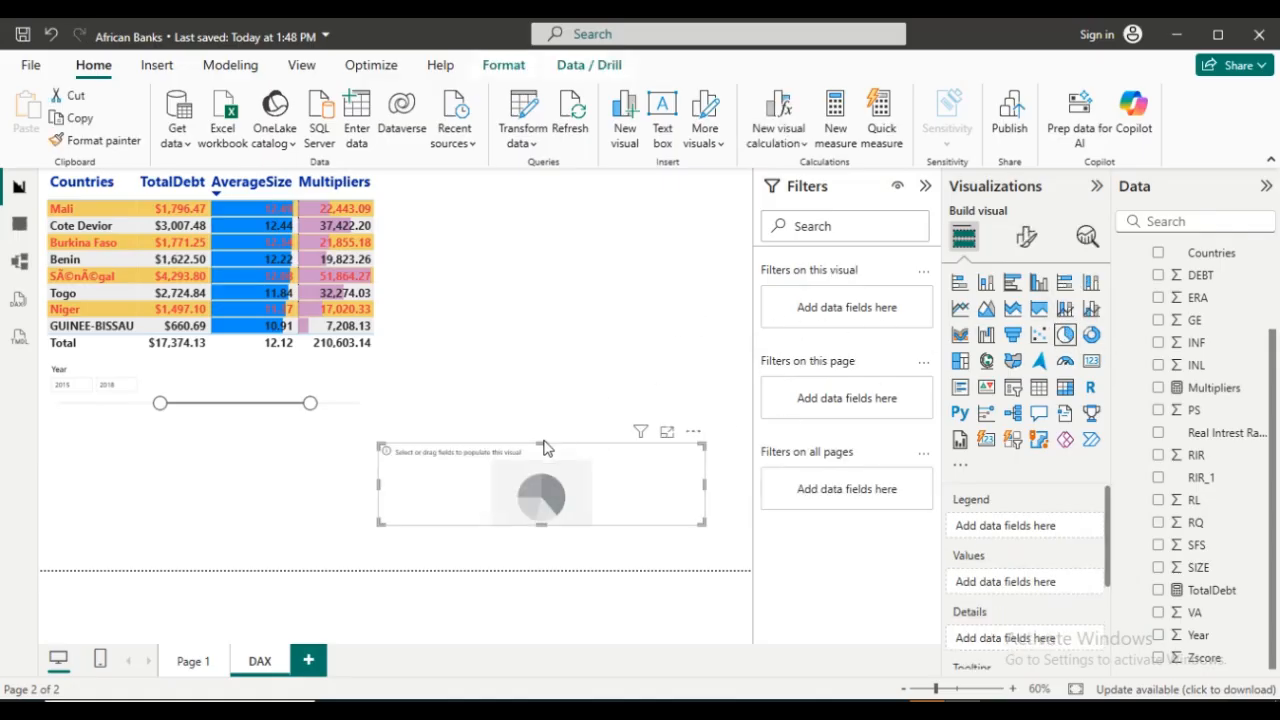
Move the empty pie chart beside the countries table, make it taller, and assign Banks as its legend and ERA as its values.
{"action": "left_click_drag", "start_coordinate": [563, 465], "coordinate": [588, 222]}
{"action": "left_click_drag", "start_coordinate": [566, 287], "coordinate": [566, 358]}
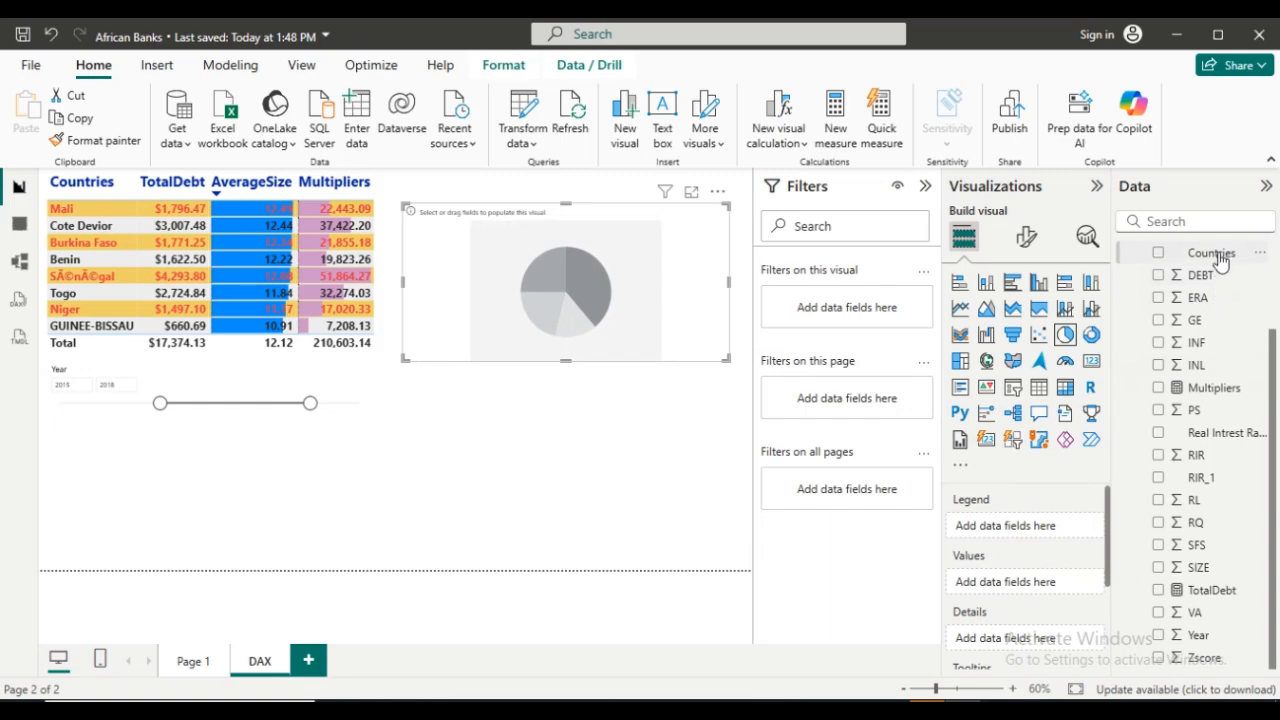
{"action": "left_click_drag", "start_coordinate": [1208, 276], "coordinate": [1058, 530]}
{"action": "scroll", "coordinate": [1276, 355], "scroll_direction": "up", "scroll_amount": 3}
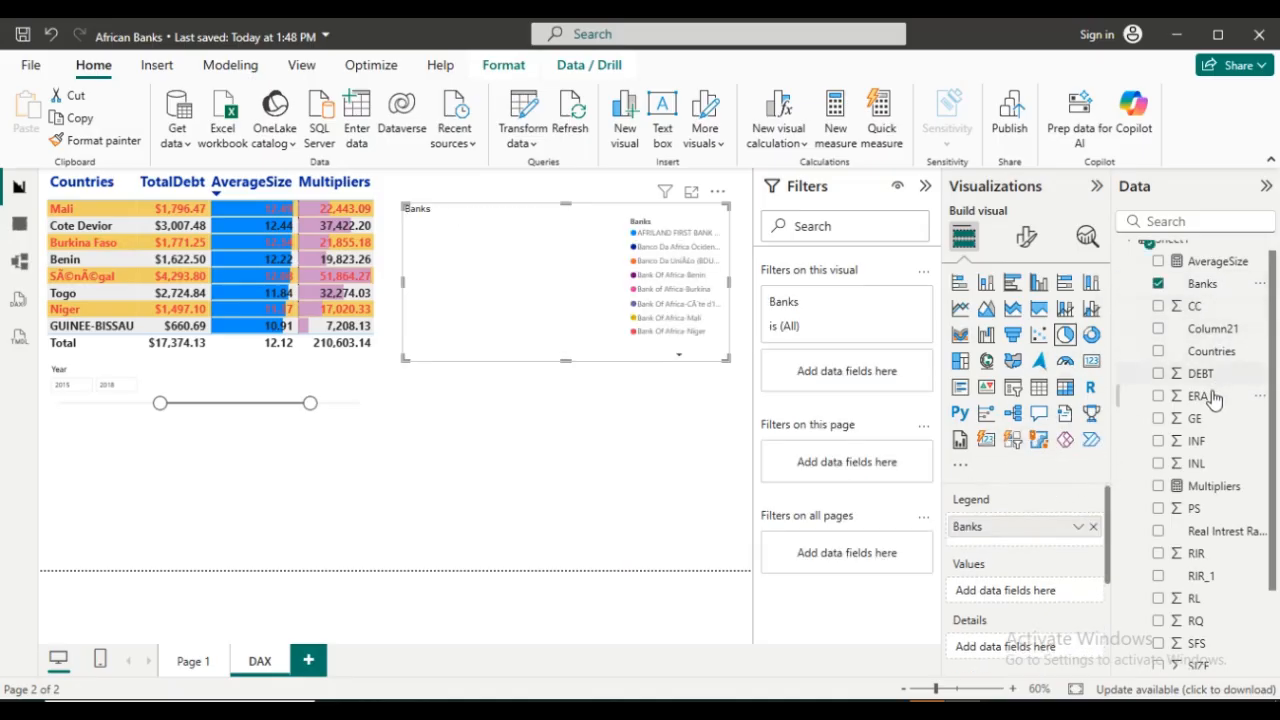
{"action": "left_click_drag", "start_coordinate": [1205, 400], "coordinate": [1015, 595]}
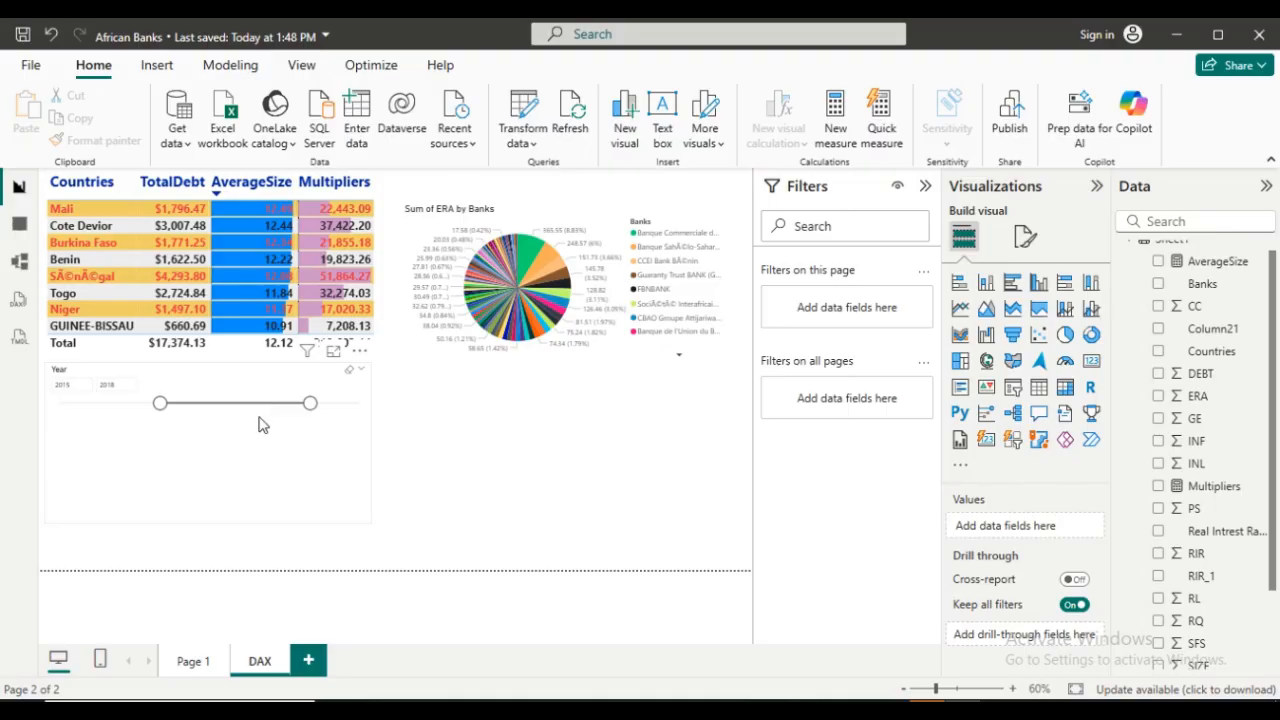
Move the Year slicer lower on the page, leaving a gap beneath the countries table.
{"action": "left_click_drag", "start_coordinate": [252, 376], "coordinate": [257, 398]}
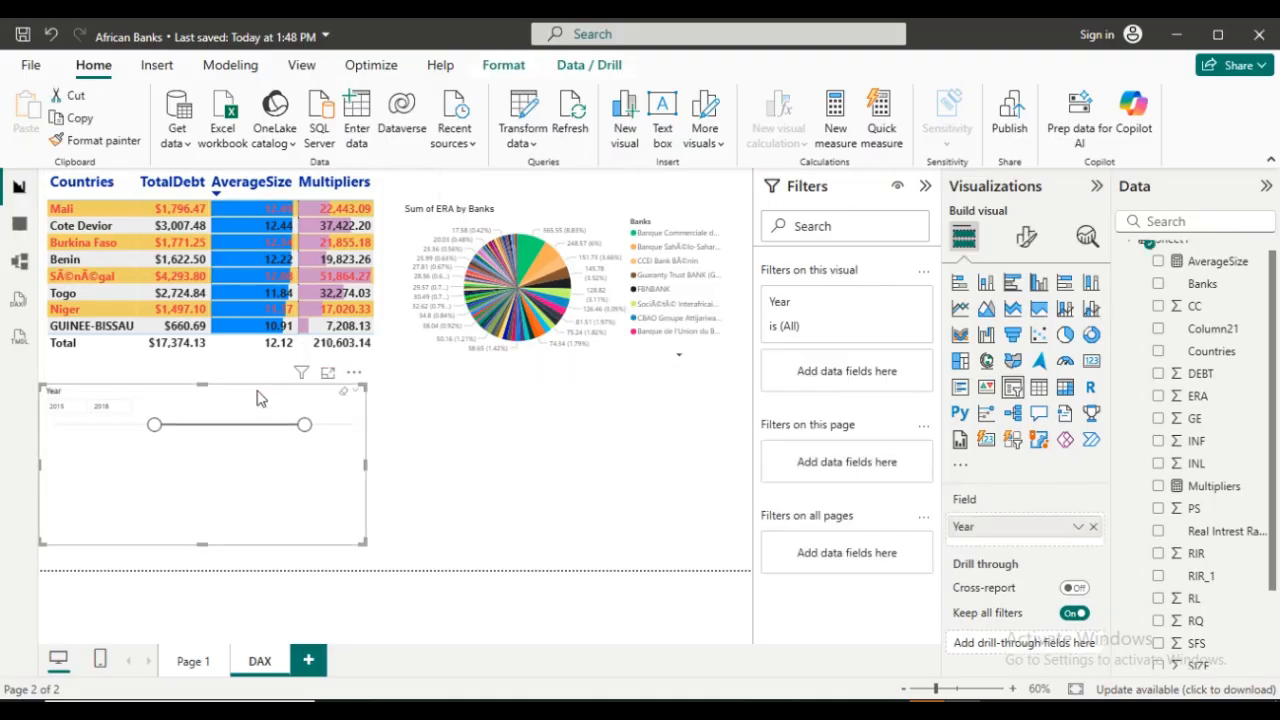
{"action": "left_click", "coordinate": [554, 477]}
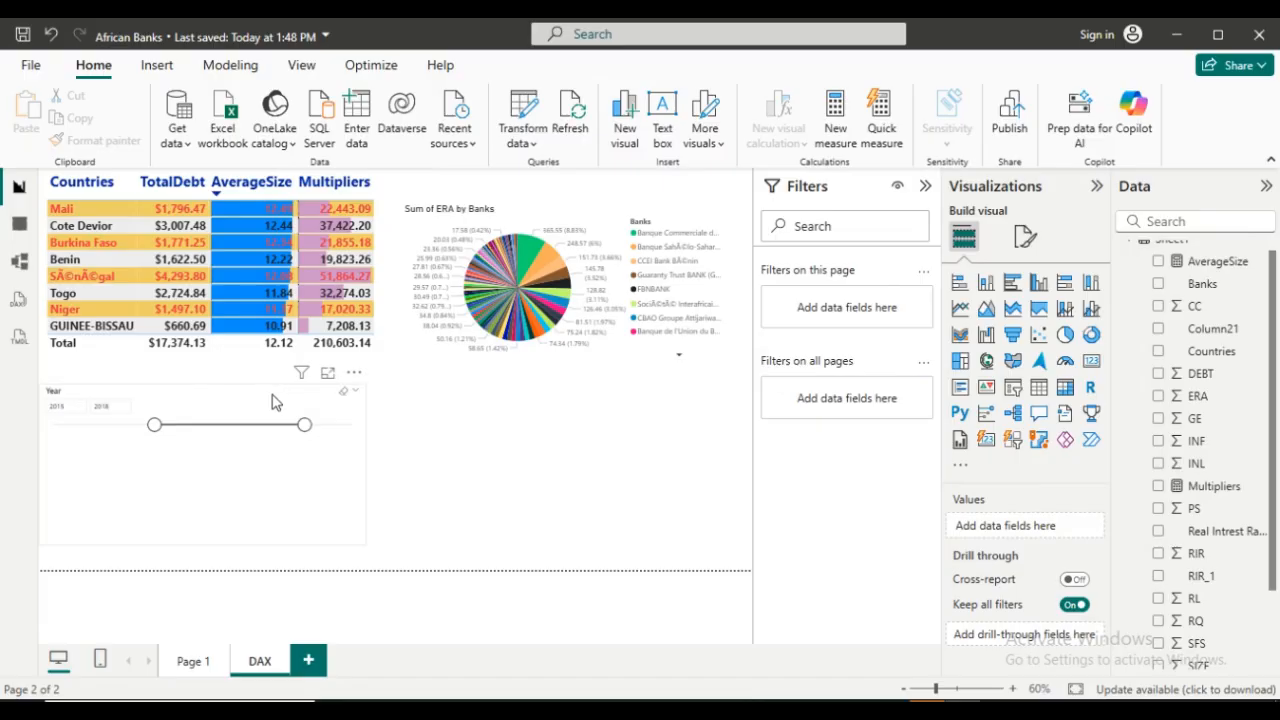
{"action": "mouse_move", "coordinate": [257, 403]}
{"action": "left_mouse_down"}
{"action": "mouse_move", "coordinate": [231, 409]}
{"action": "mouse_move", "coordinate": [245, 408]}
{"action": "left_mouse_up"}
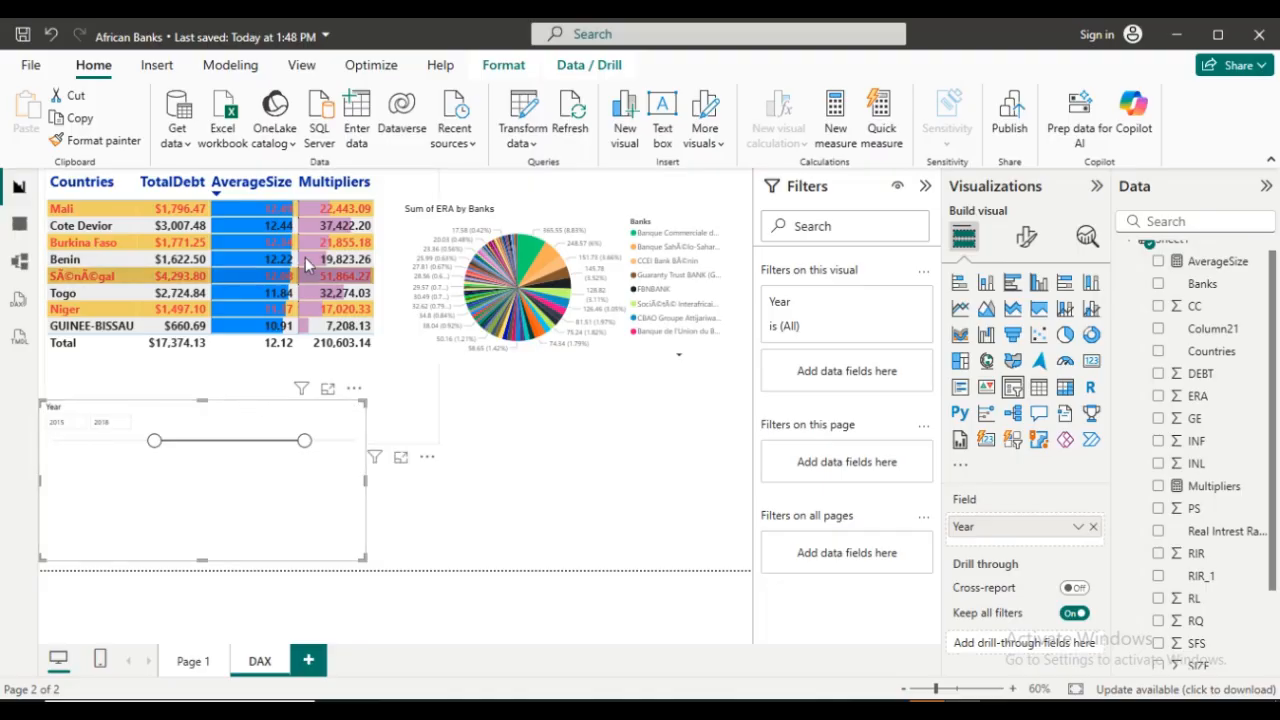
Lower the countries table and the pie chart to free space for a heading, keeping the Year slicer directly below the table's Total row.
{"action": "left_click", "coordinate": [318, 182]}
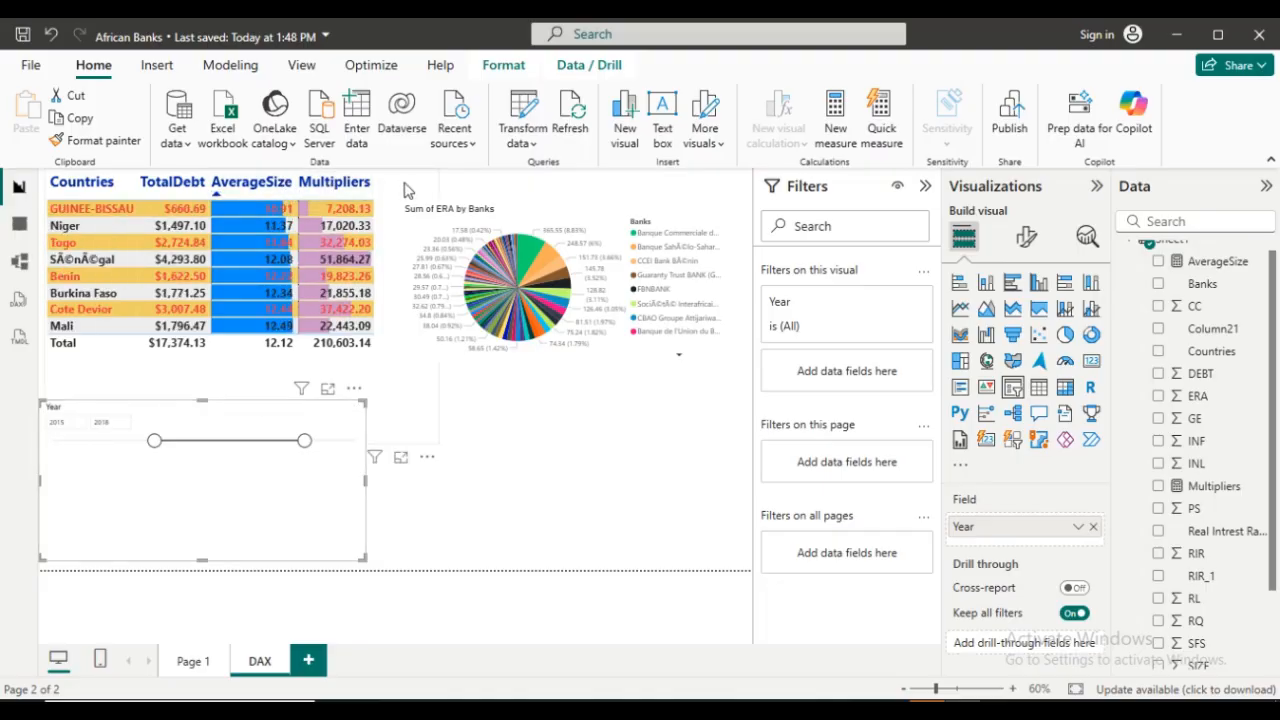
{"action": "left_click", "coordinate": [405, 190]}
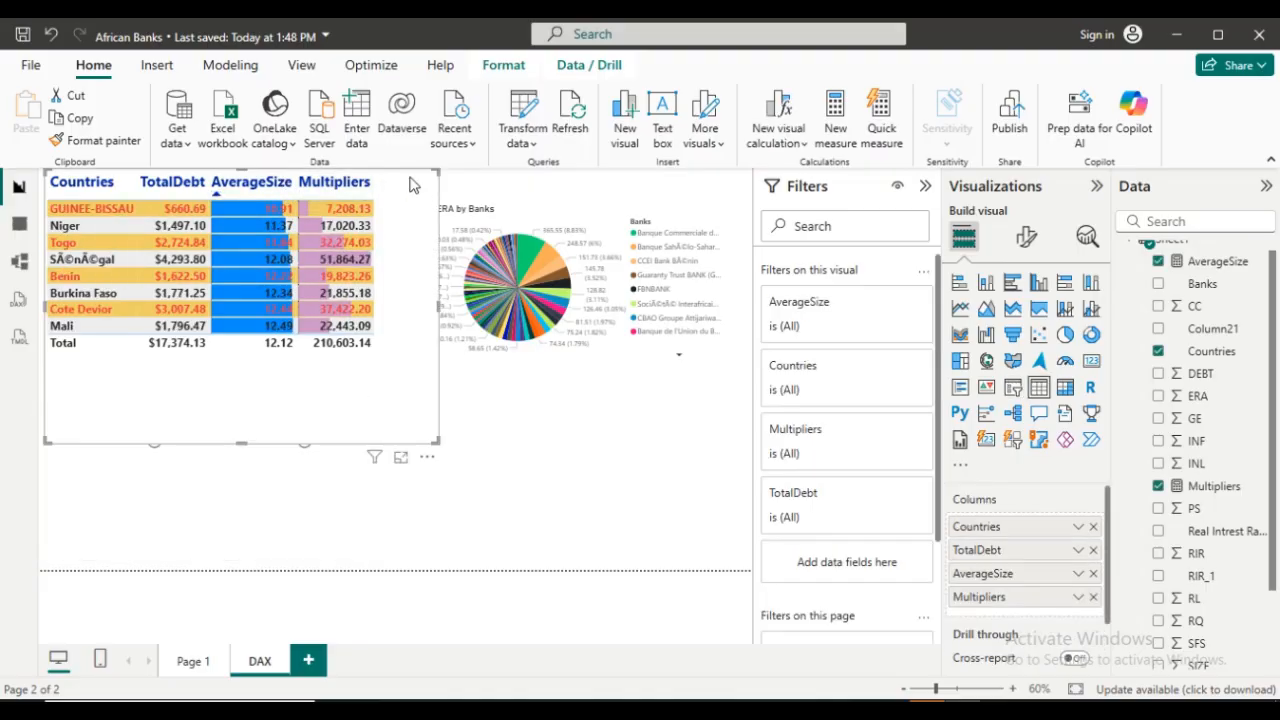
{"action": "left_click_drag", "start_coordinate": [405, 177], "coordinate": [390, 253]}
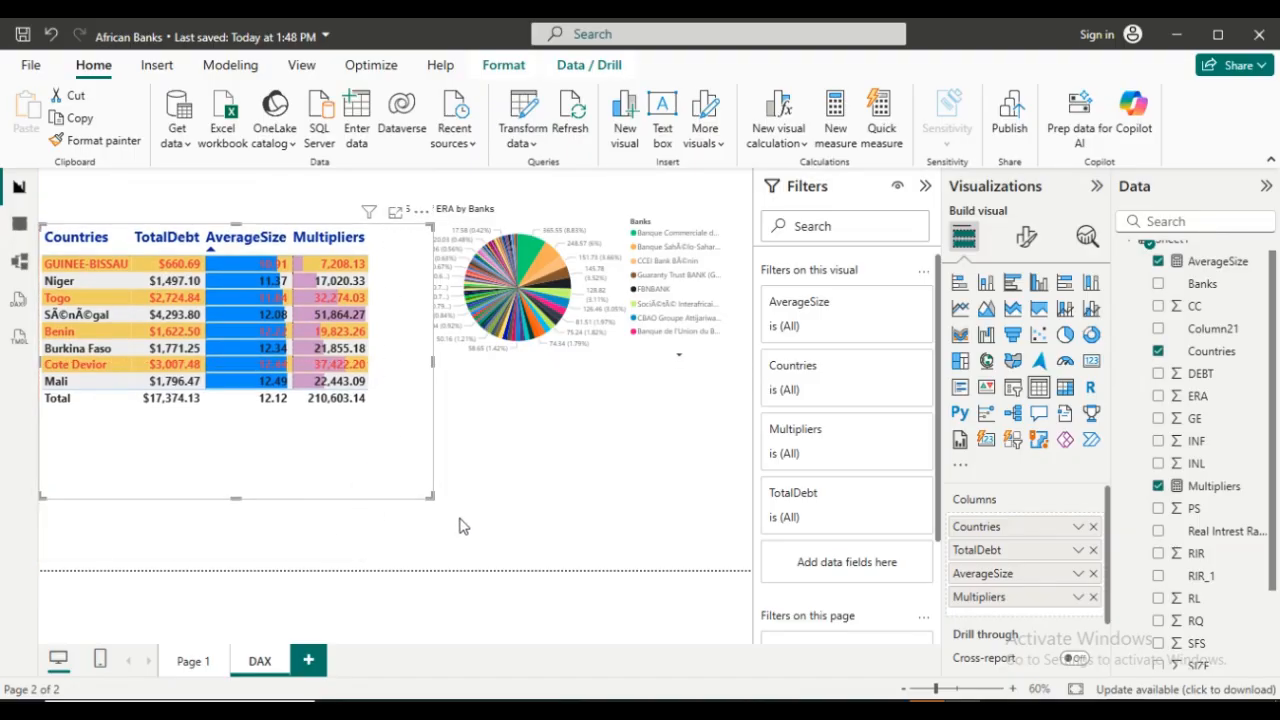
{"action": "left_click", "coordinate": [517, 478]}
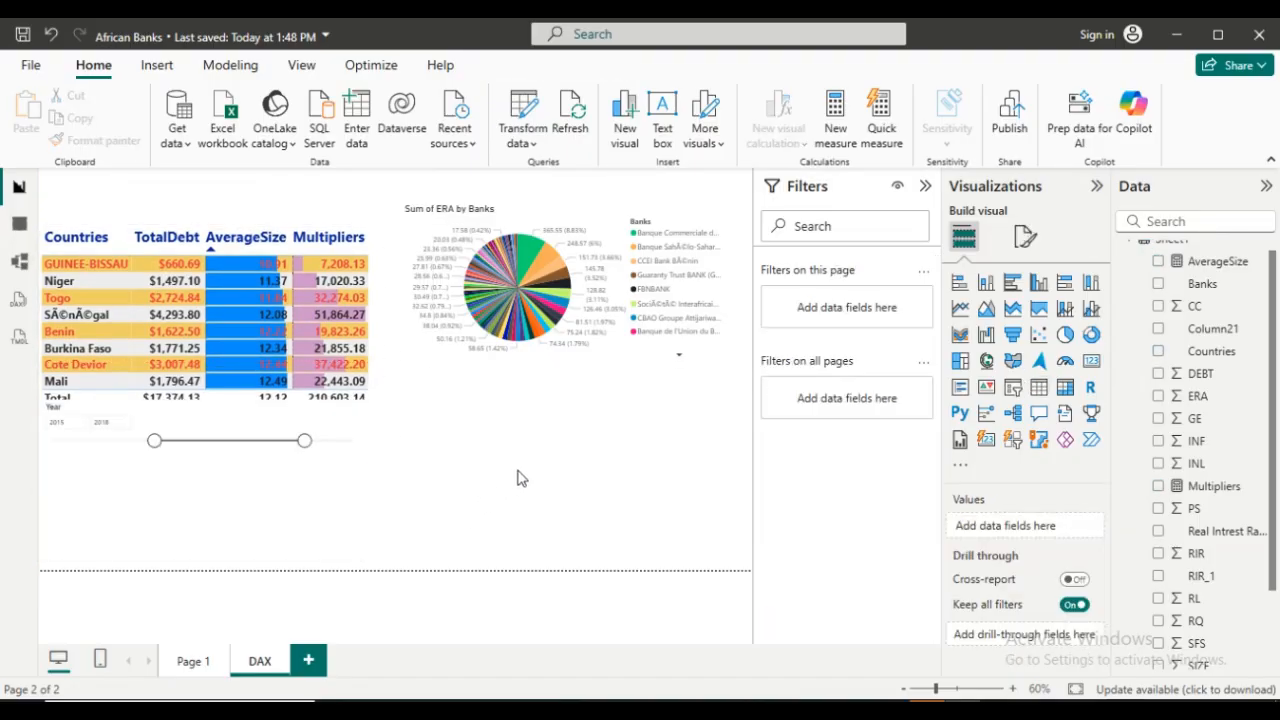
{"action": "left_click", "coordinate": [265, 425]}
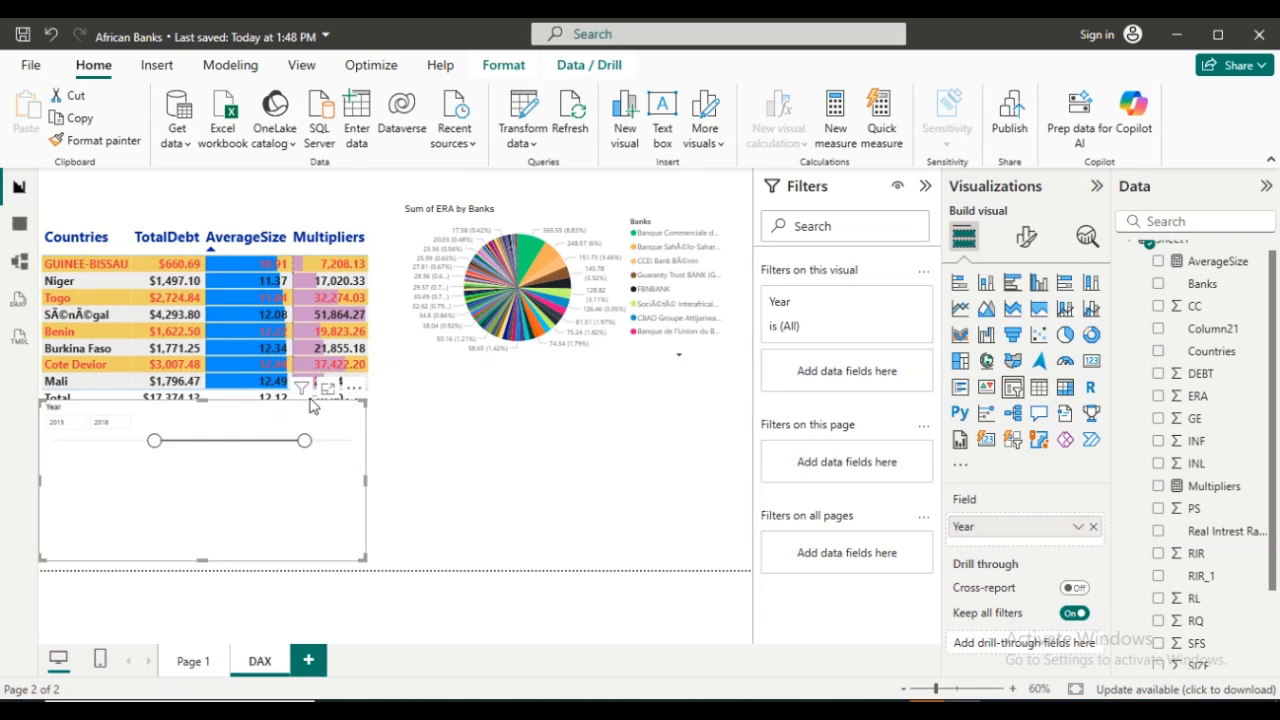
{"action": "left_click_drag", "start_coordinate": [308, 408], "coordinate": [305, 437]}
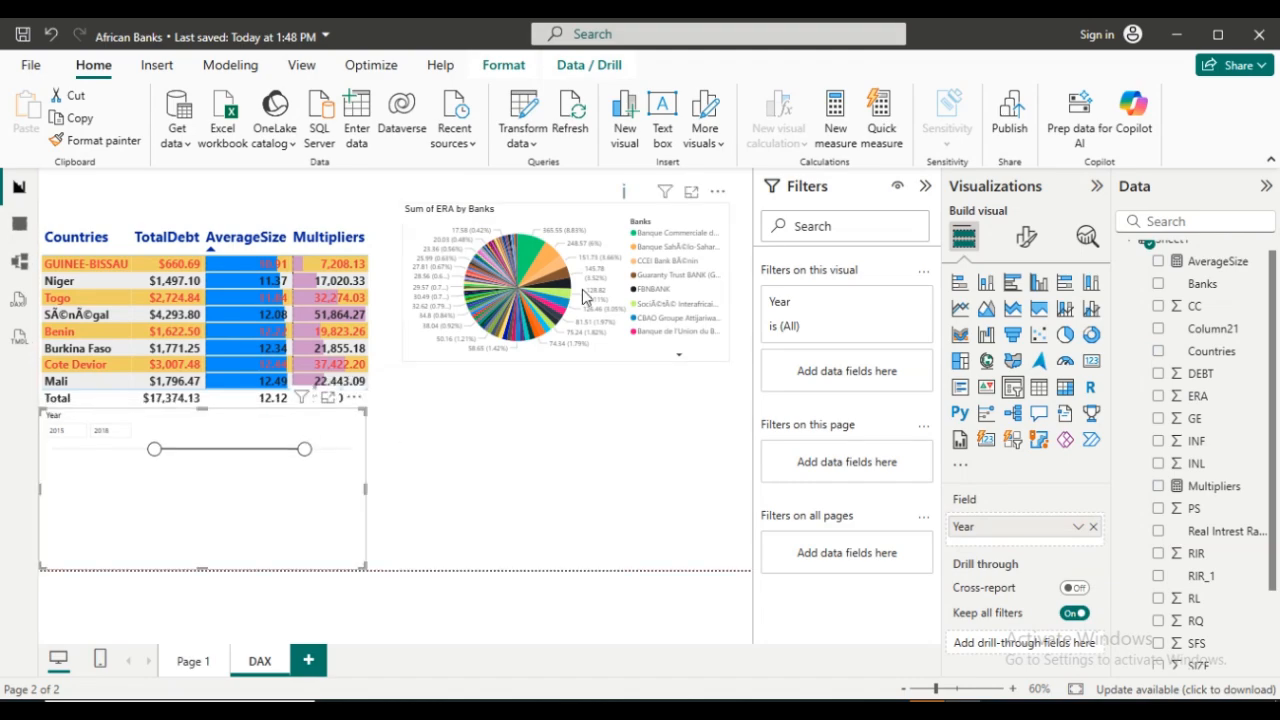
{"action": "left_click", "coordinate": [604, 211]}
{"action": "left_click_drag", "start_coordinate": [604, 211], "coordinate": [598, 241]}
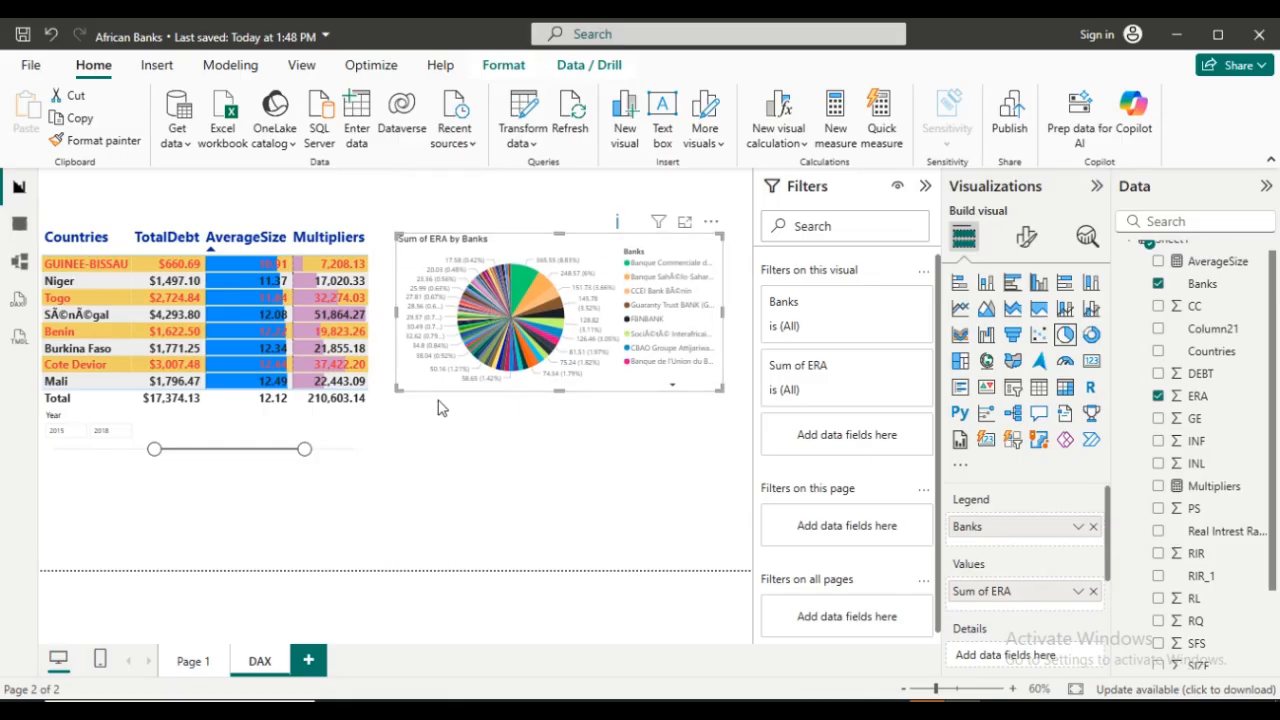
Insert a text box reading "Africa Banking Report" and make its text bold at font size 36.
{"action": "left_click", "coordinate": [157, 65]}
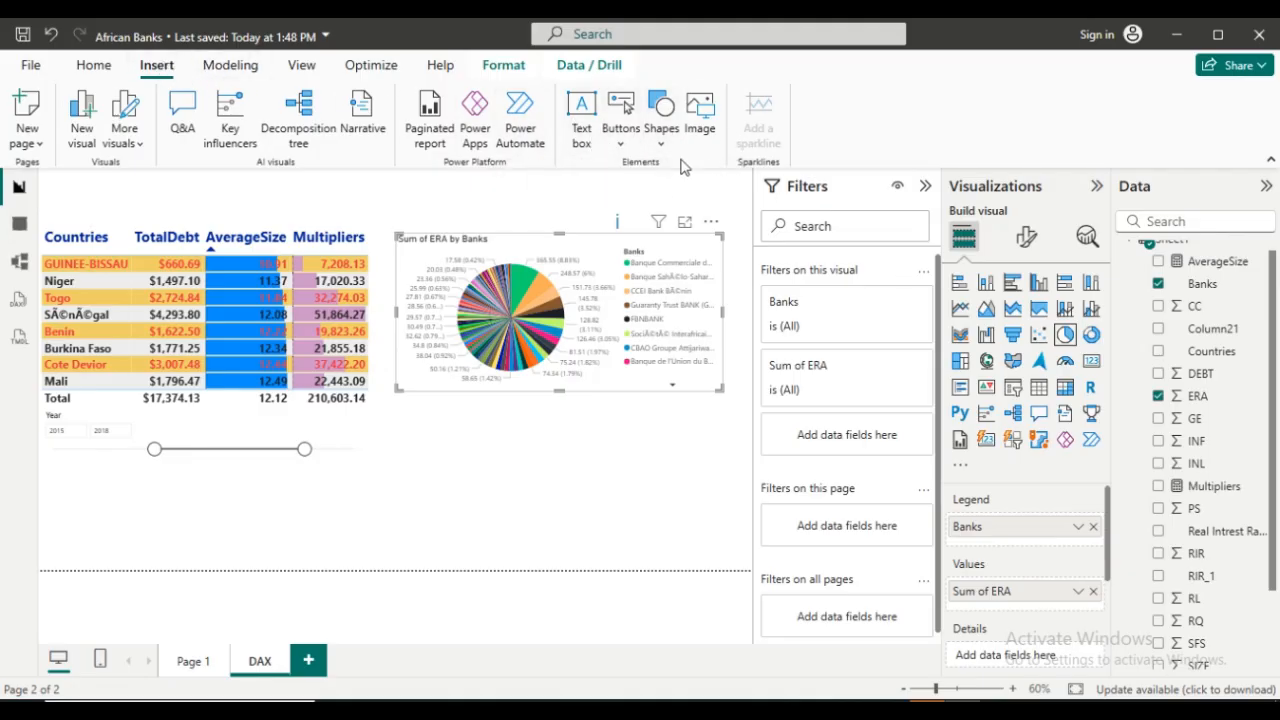
{"action": "left_click", "coordinate": [580, 108]}
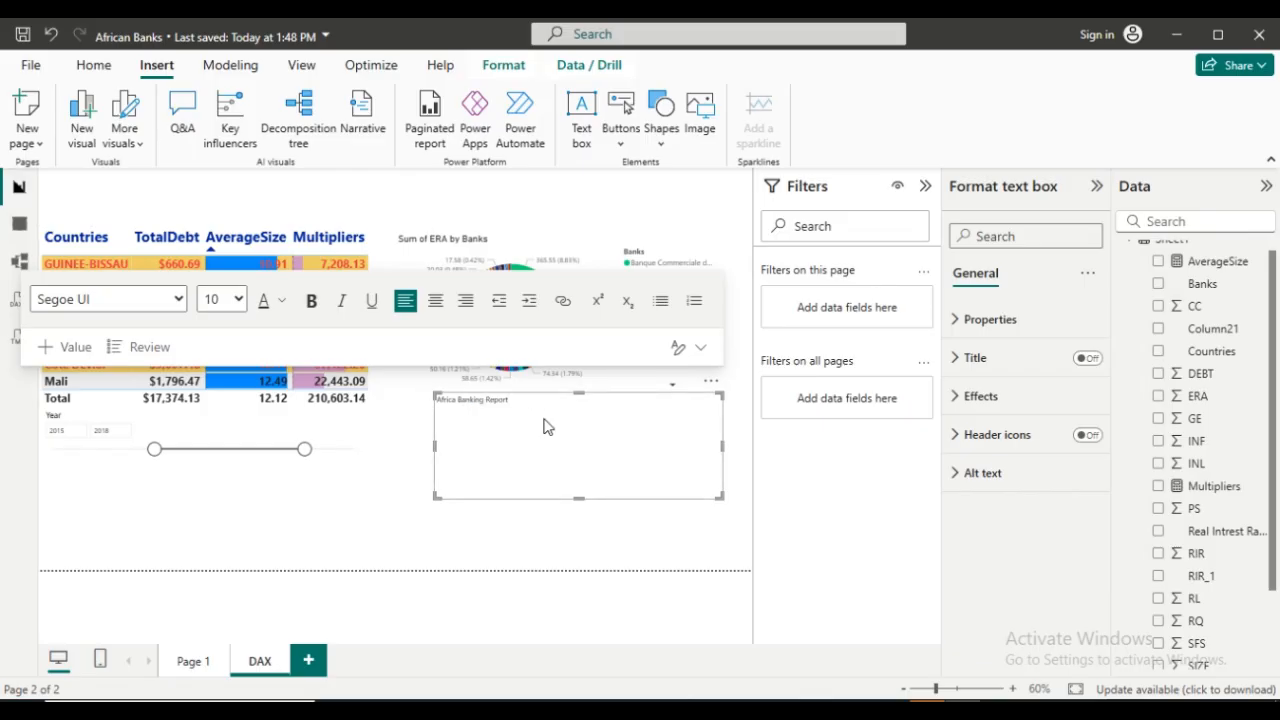
{"action": "key", "text": "ctrl+a"}
{"action": "left_click", "coordinate": [314, 306]}
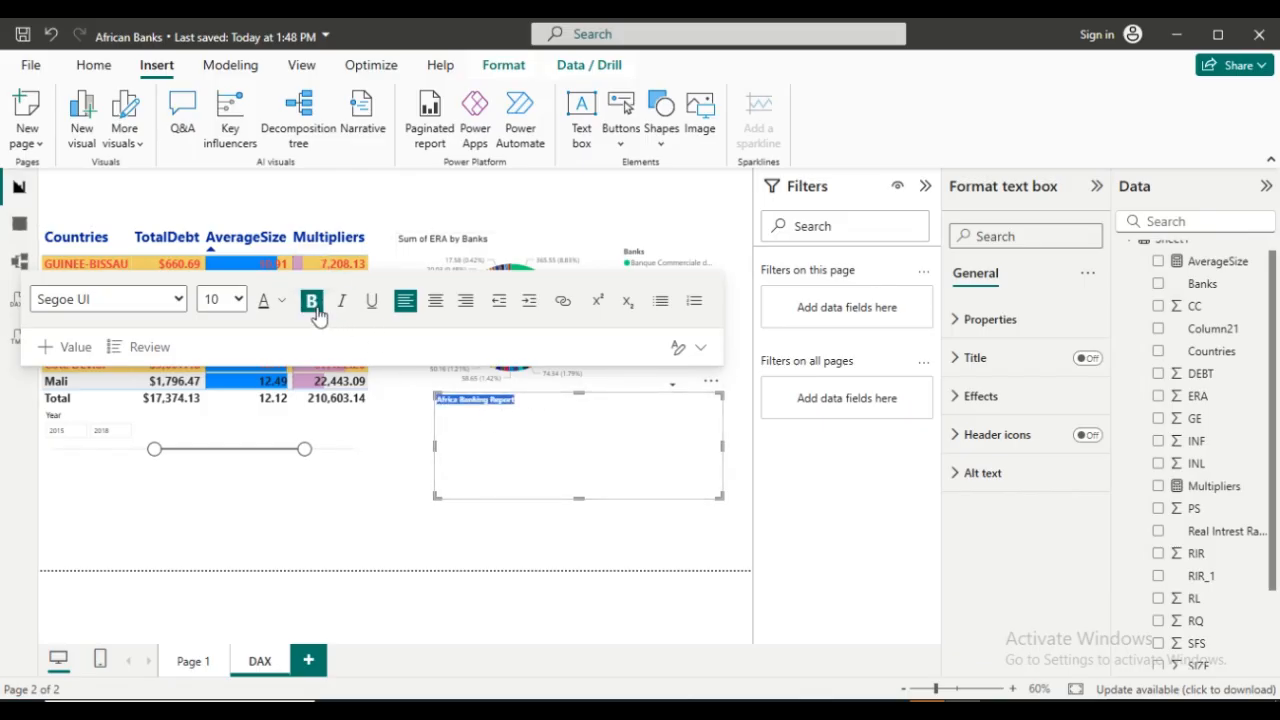
{"action": "left_click", "coordinate": [239, 299]}
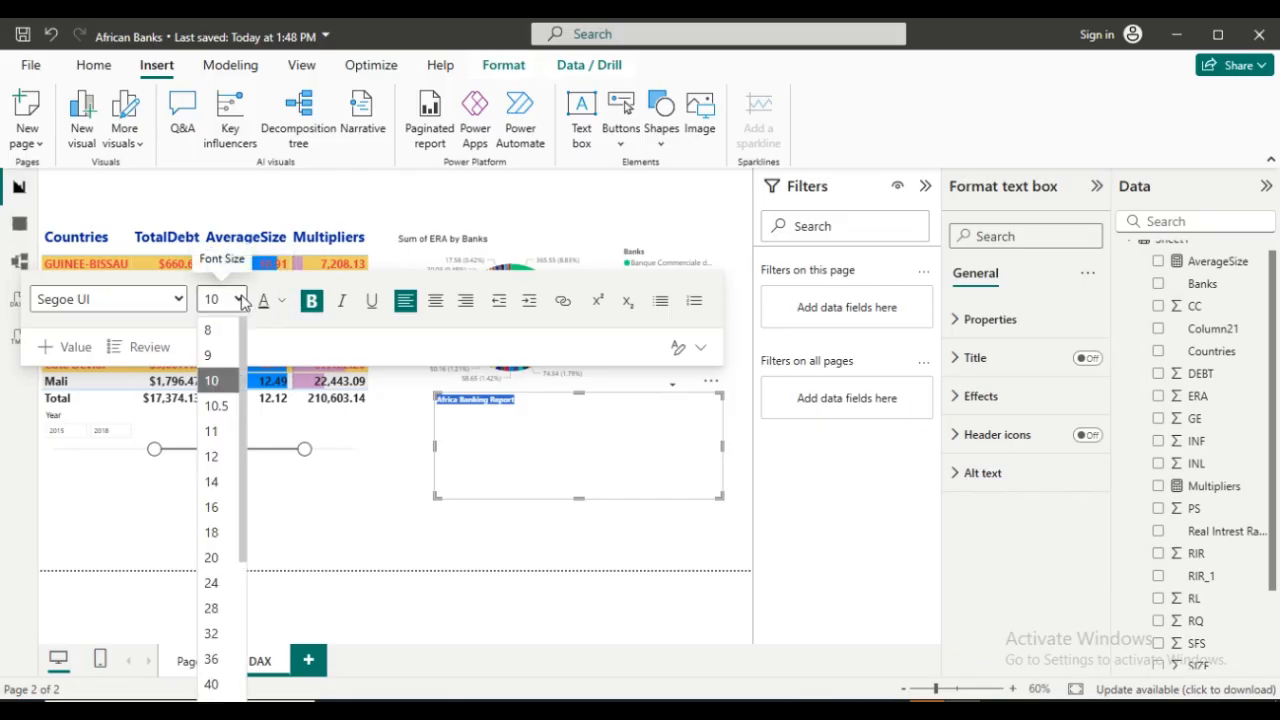
{"action": "left_click", "coordinate": [207, 566]}
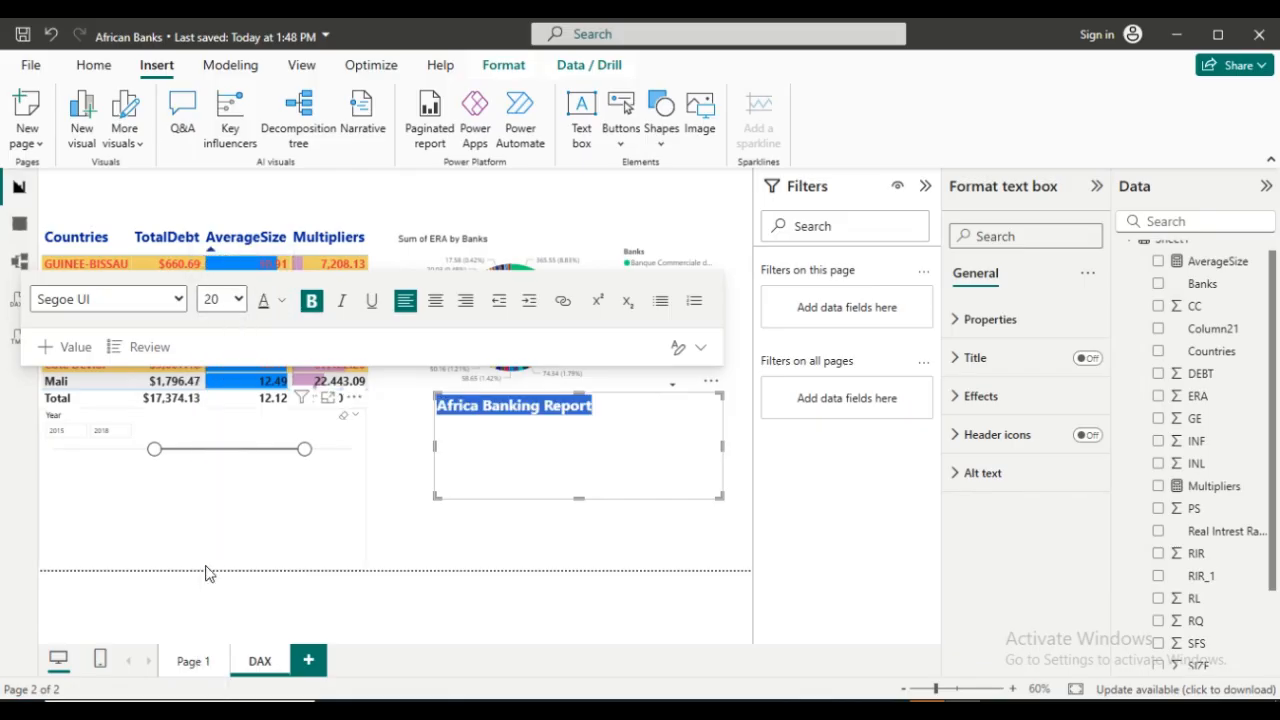
{"action": "left_click", "coordinate": [238, 300]}
{"action": "left_click", "coordinate": [210, 660]}
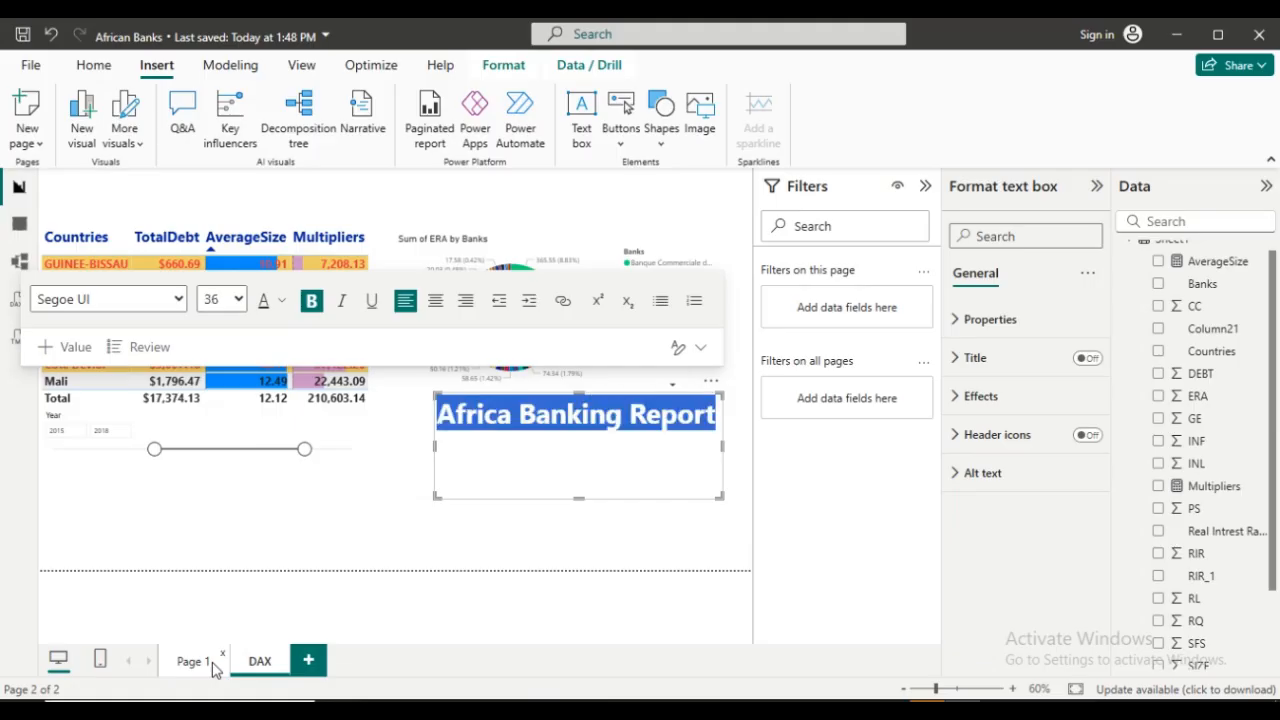
Set the report title's font to Candara, centre it in its text box and color it red.
{"action": "left_click", "coordinate": [178, 300]}
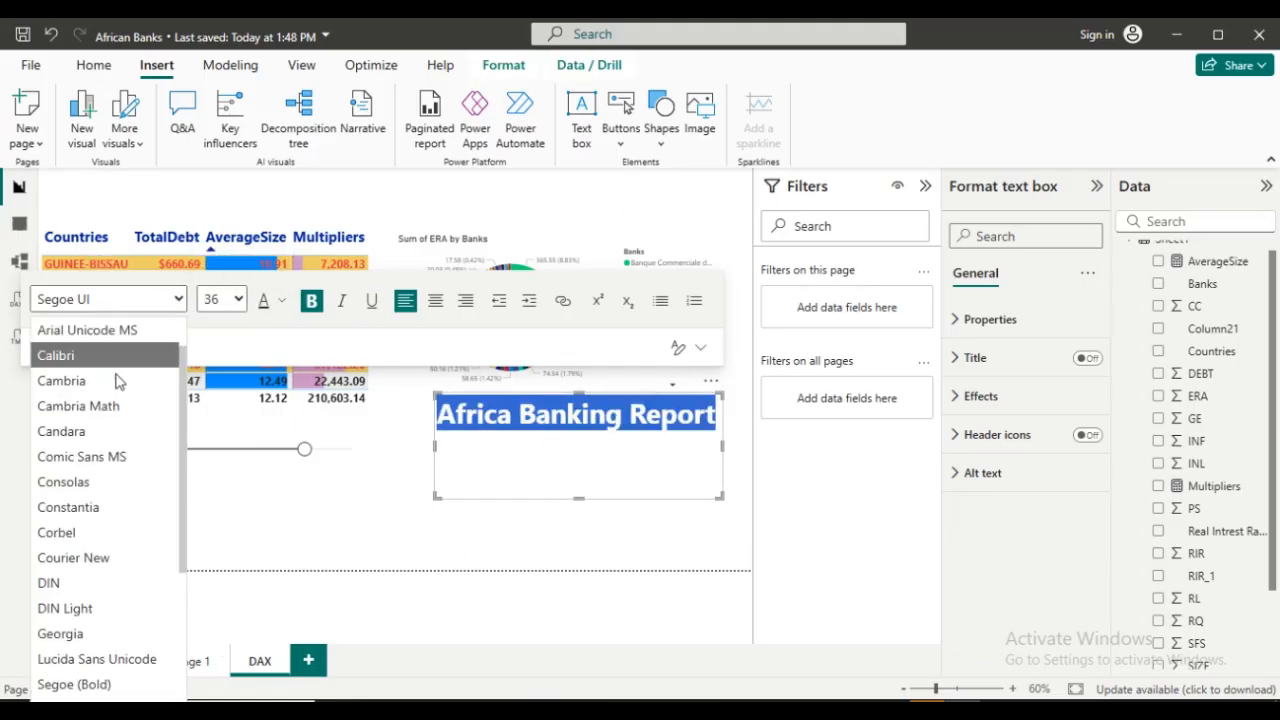
{"action": "left_click", "coordinate": [97, 431]}
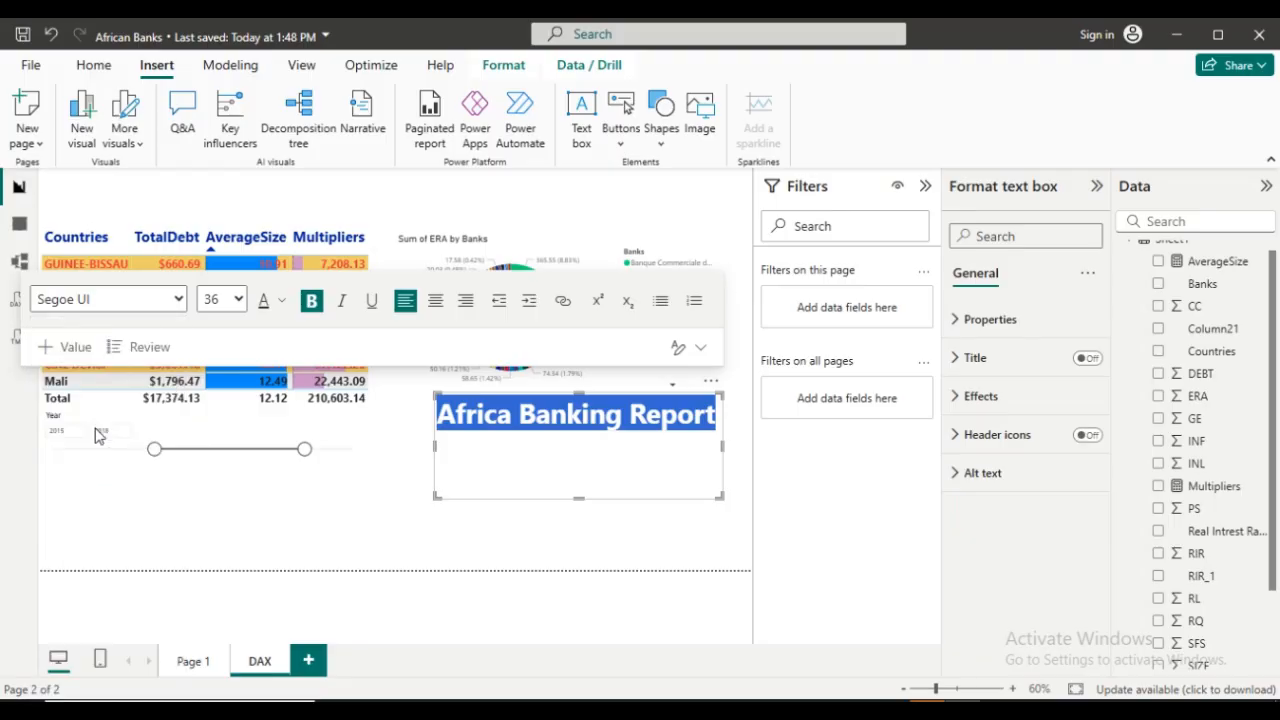
{"action": "left_click", "coordinate": [436, 305]}
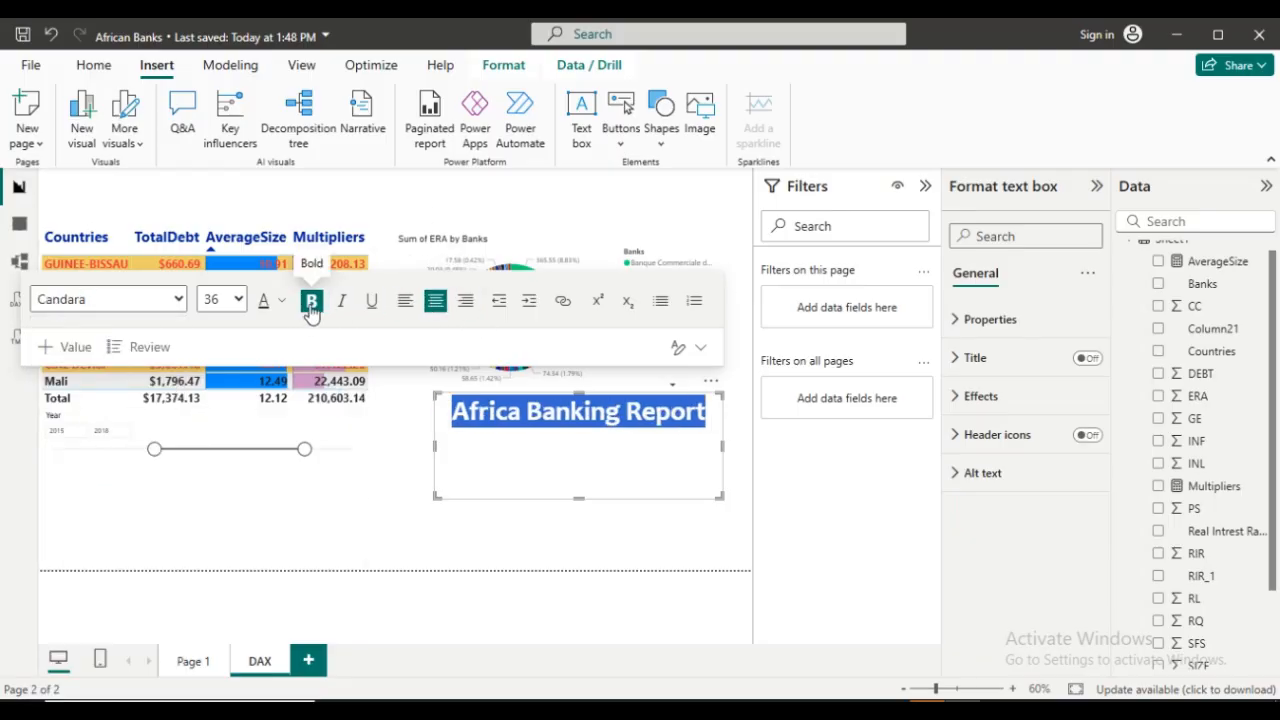
{"action": "left_click", "coordinate": [284, 304]}
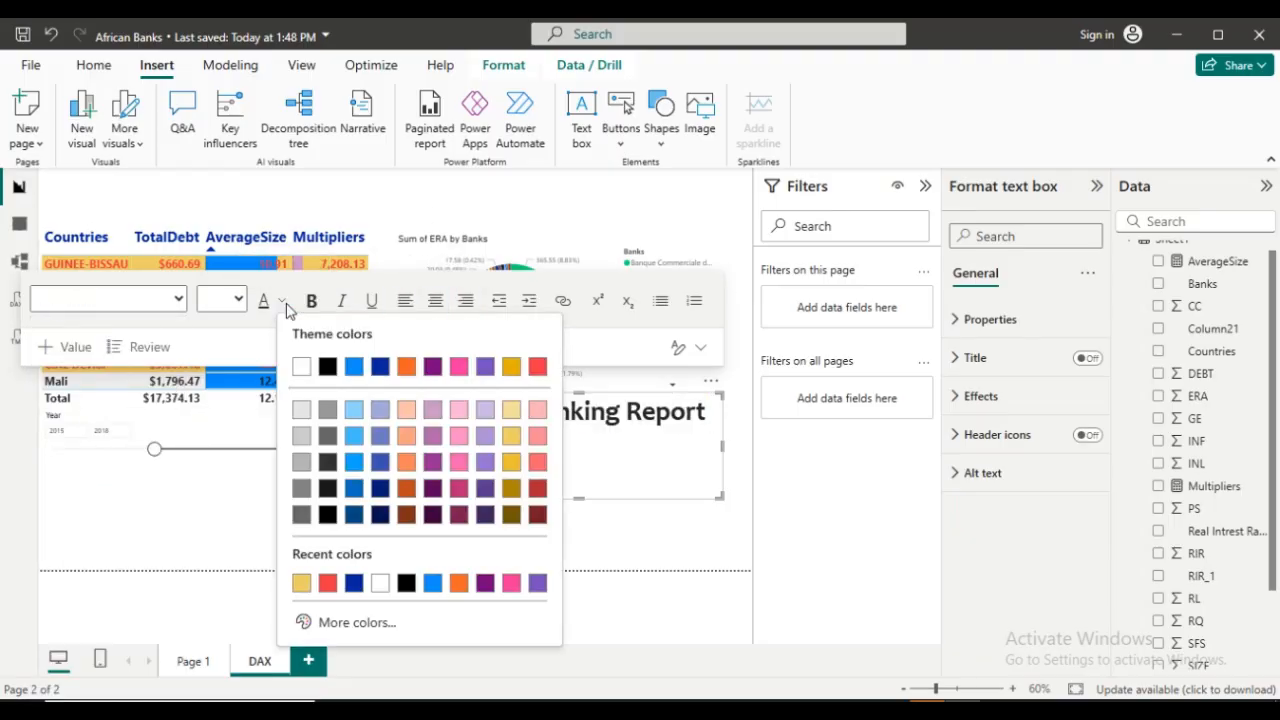
{"action": "left_click", "coordinate": [541, 368]}
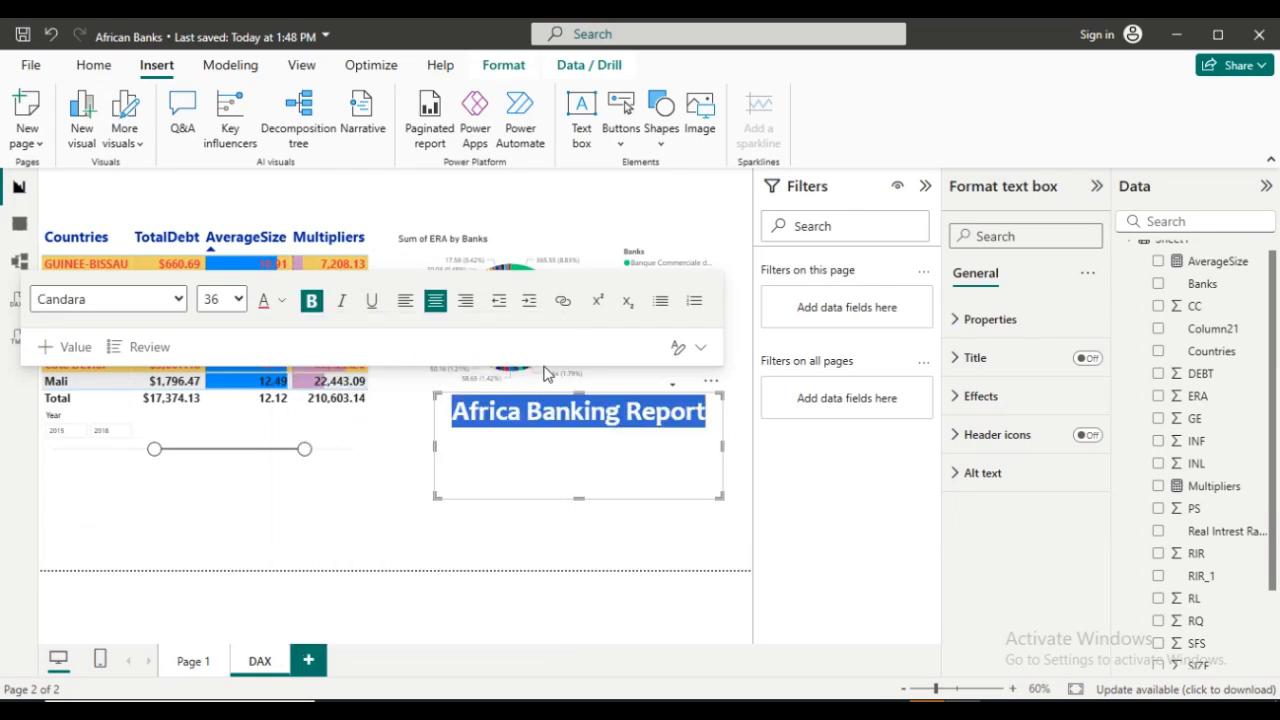
{"action": "left_click", "coordinate": [587, 483]}
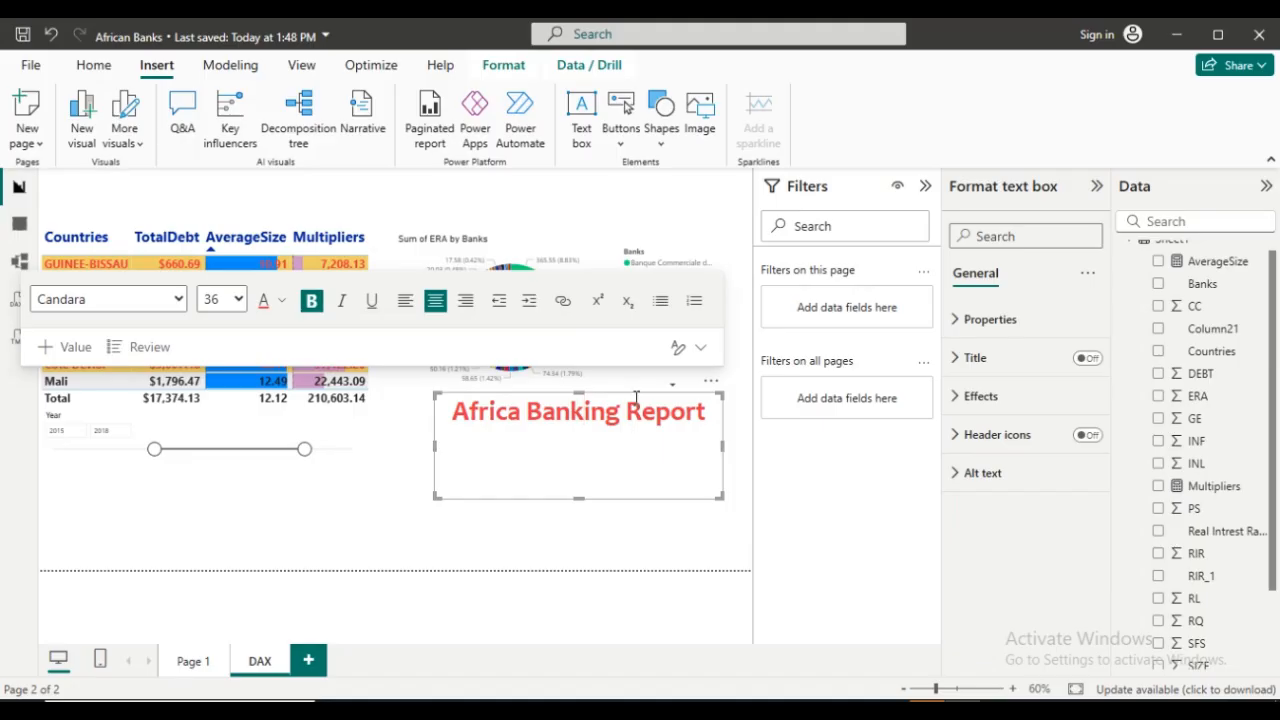
Shorten the title text box to the height of its text and place it centrally above the table and pie chart.
{"action": "left_click_drag", "start_coordinate": [578, 497], "coordinate": [594, 432]}
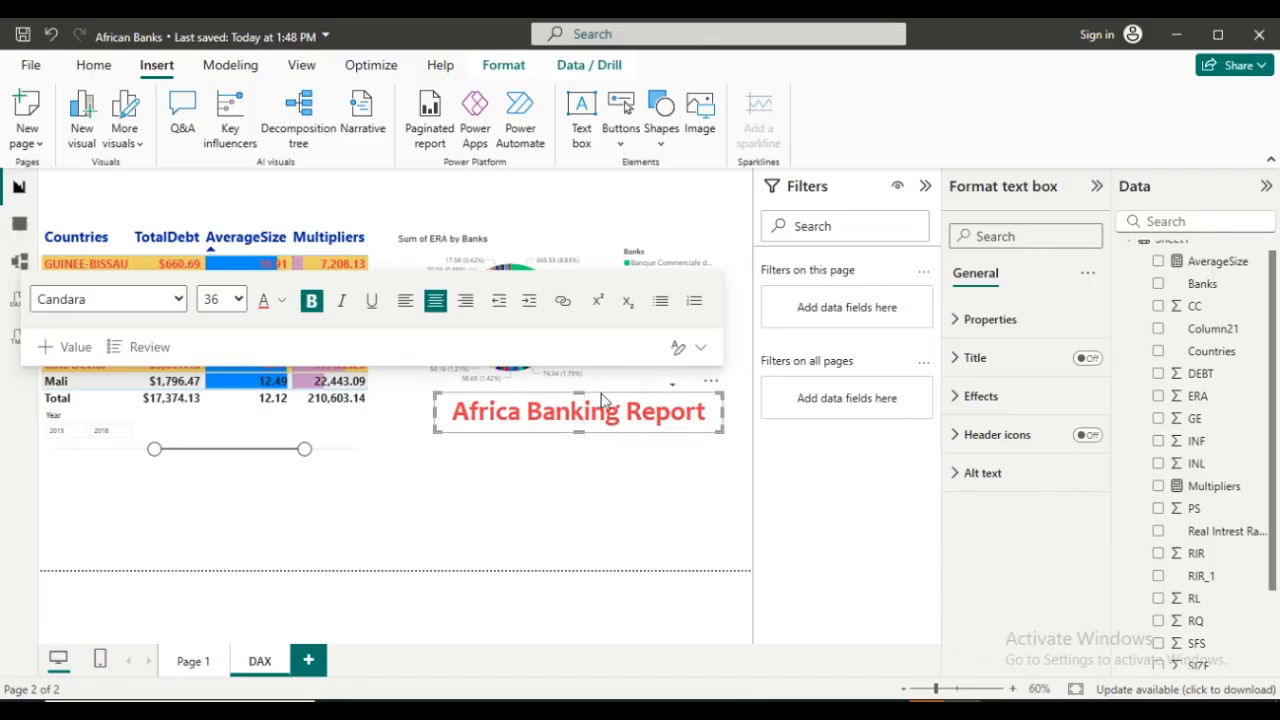
{"action": "left_click_drag", "start_coordinate": [603, 398], "coordinate": [404, 189]}
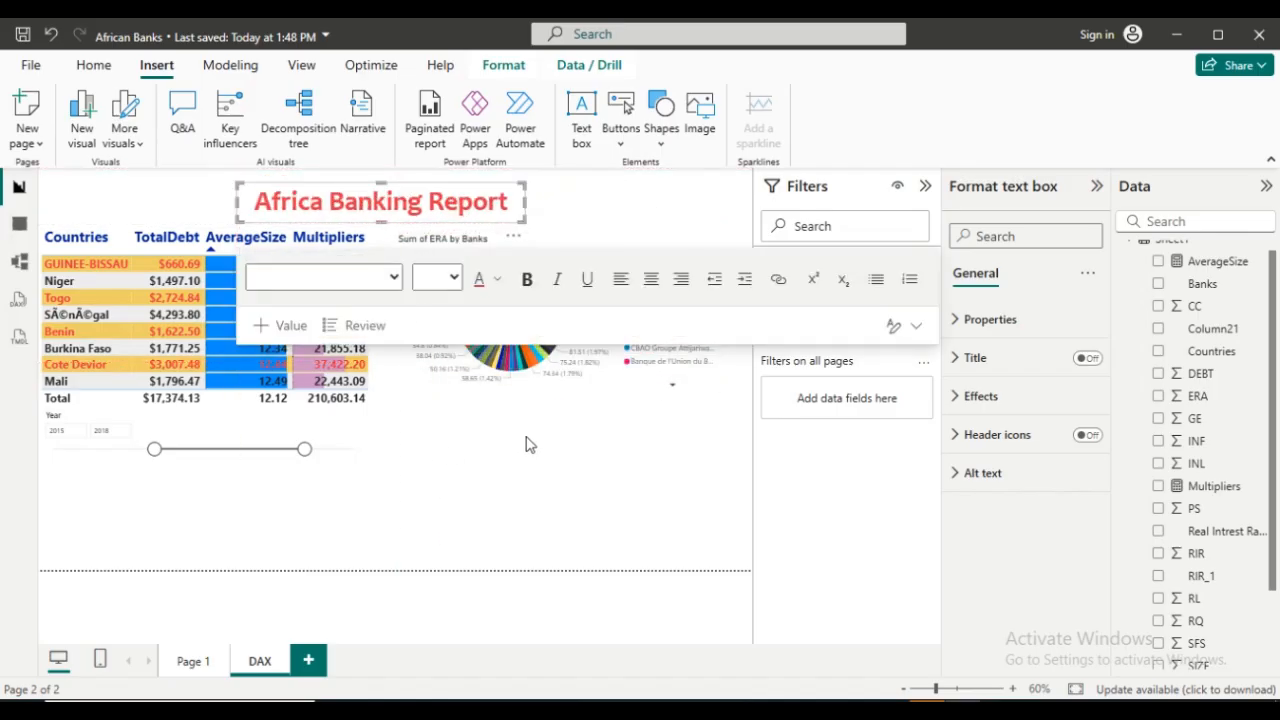
{"action": "left_click", "coordinate": [655, 512]}
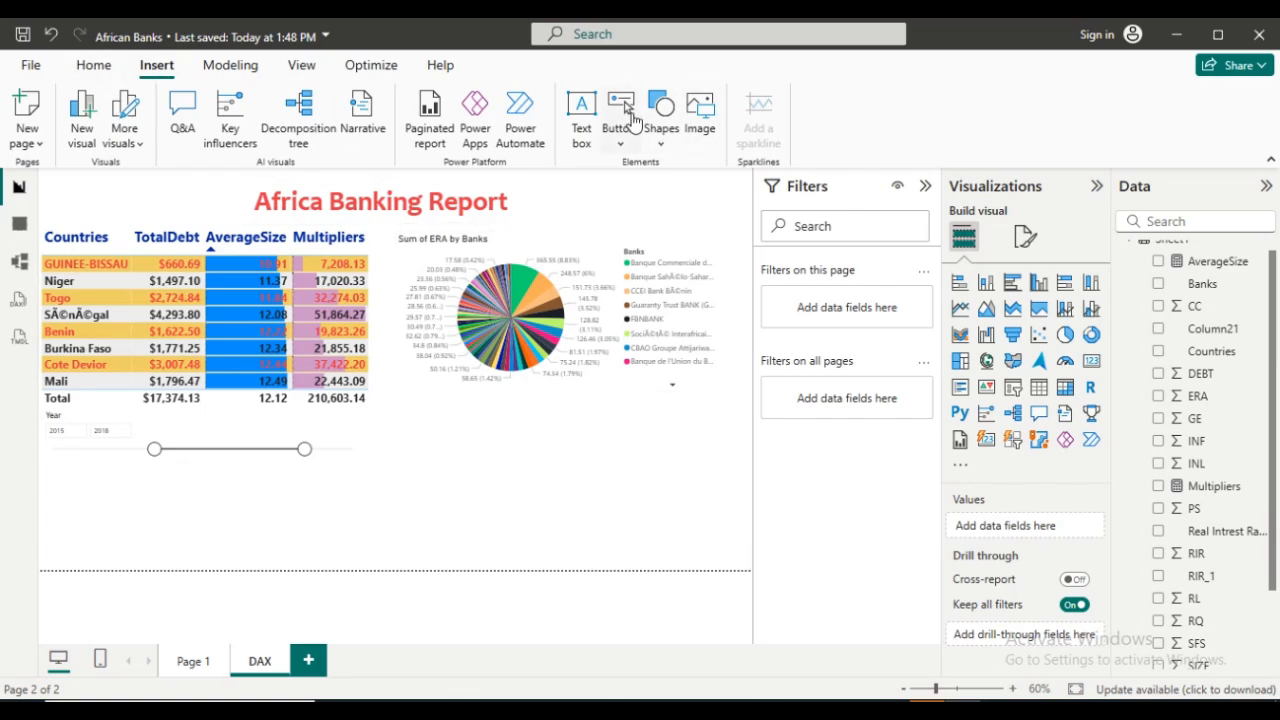
Insert the image "cbn logo" from the Data Analysis ISP folder onto the DAX page.
{"action": "left_click", "coordinate": [708, 116]}
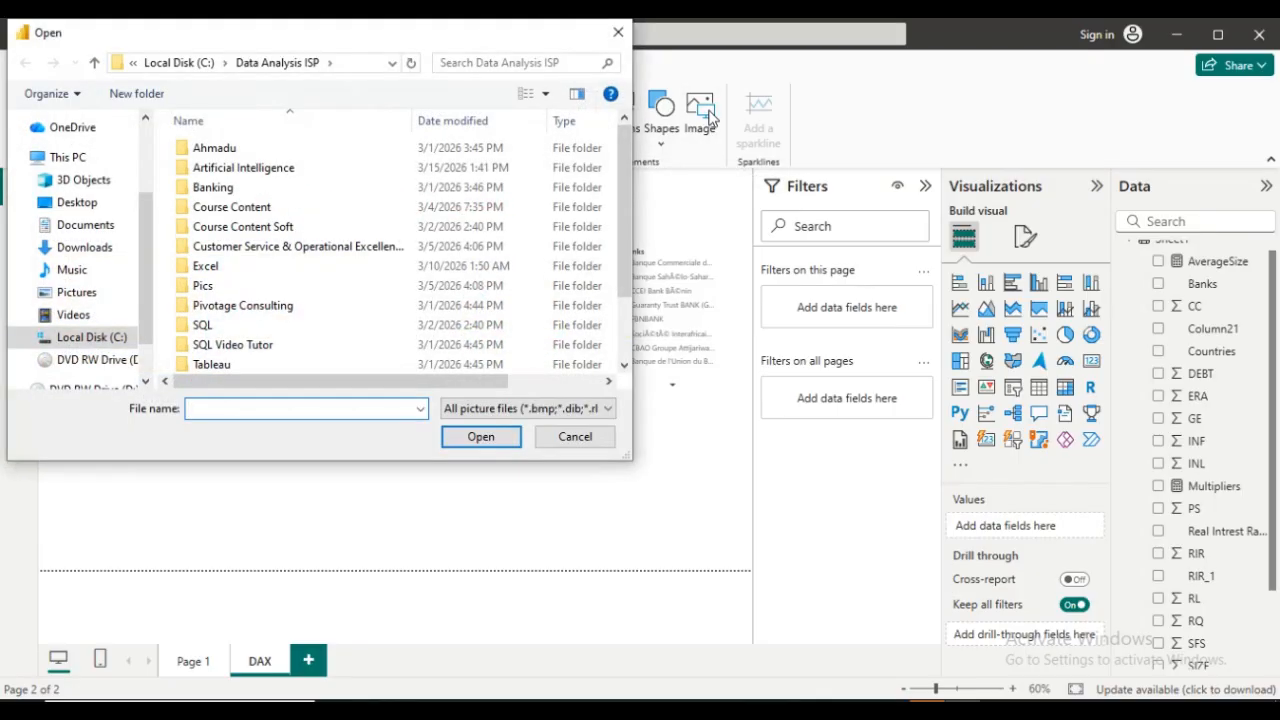
{"action": "left_click_drag", "start_coordinate": [621, 192], "coordinate": [622, 250]}
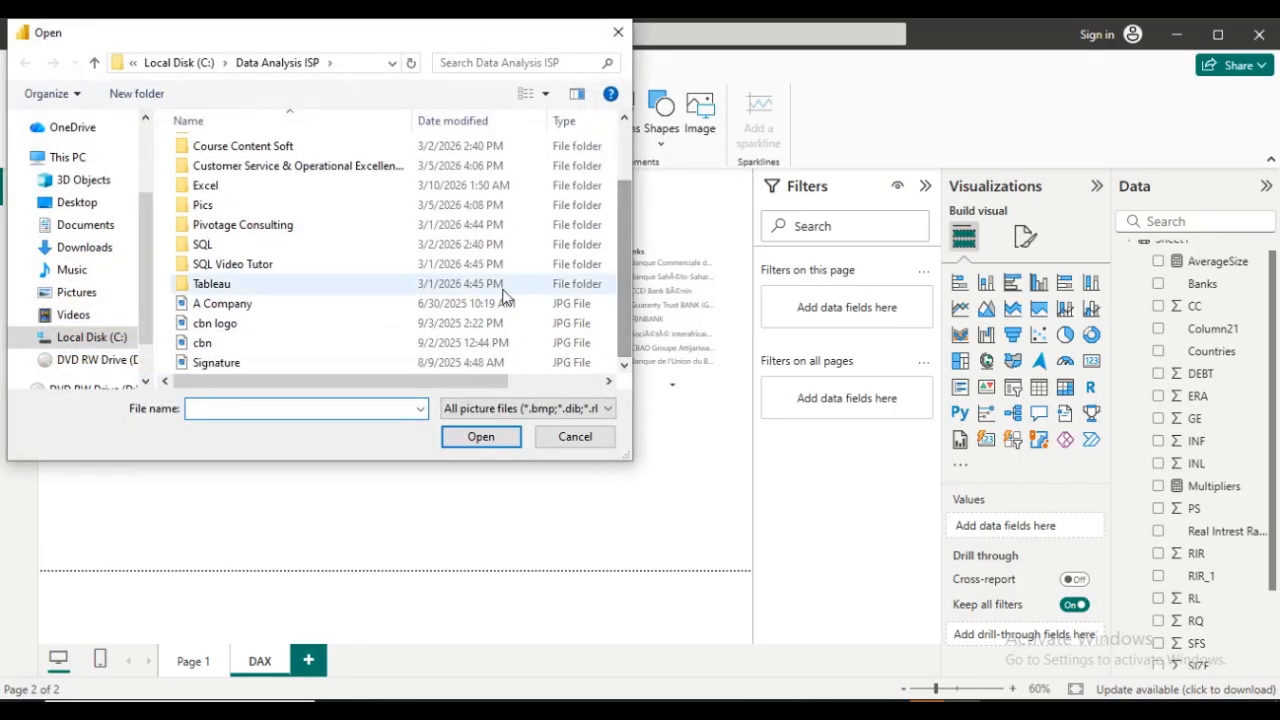
{"action": "left_click", "coordinate": [252, 333]}
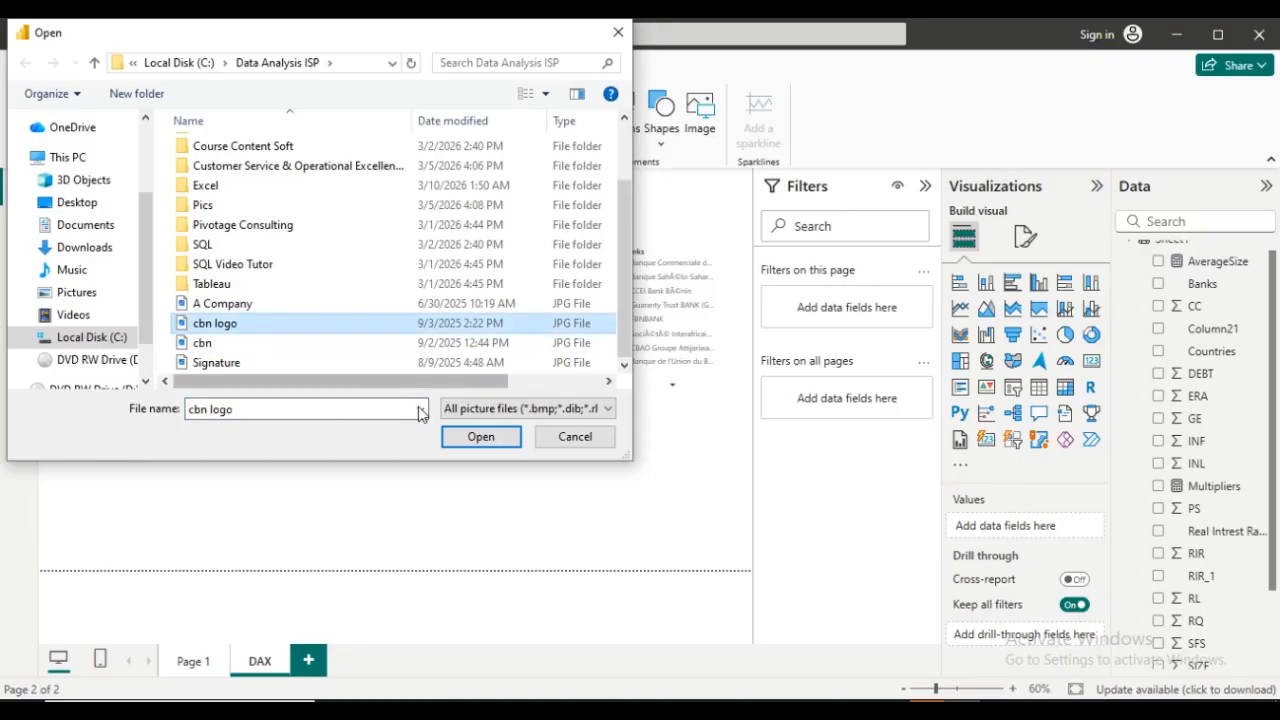
{"action": "left_click", "coordinate": [481, 437]}
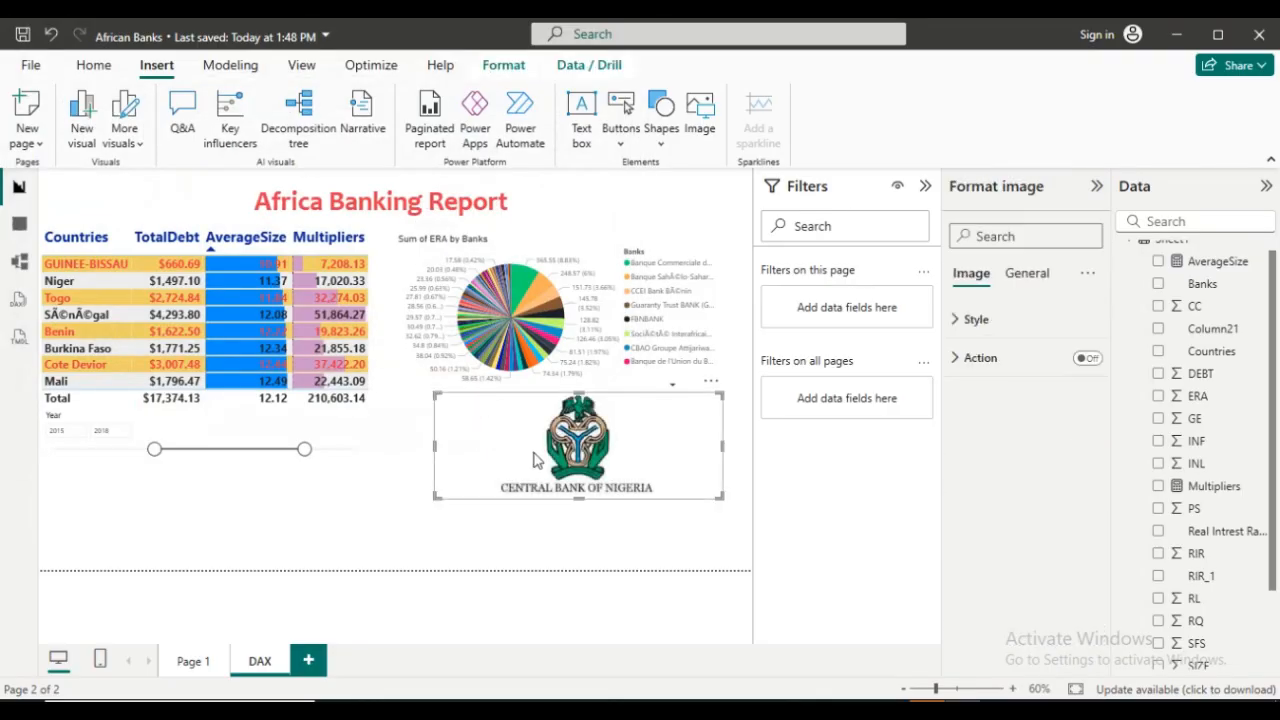
Shrink the Central Bank of Nigeria logo and place it just left of the report title, above the countries table.
{"action": "left_click_drag", "start_coordinate": [722, 452], "coordinate": [628, 456]}
{"action": "left_click_drag", "start_coordinate": [543, 460], "coordinate": [195, 239]}
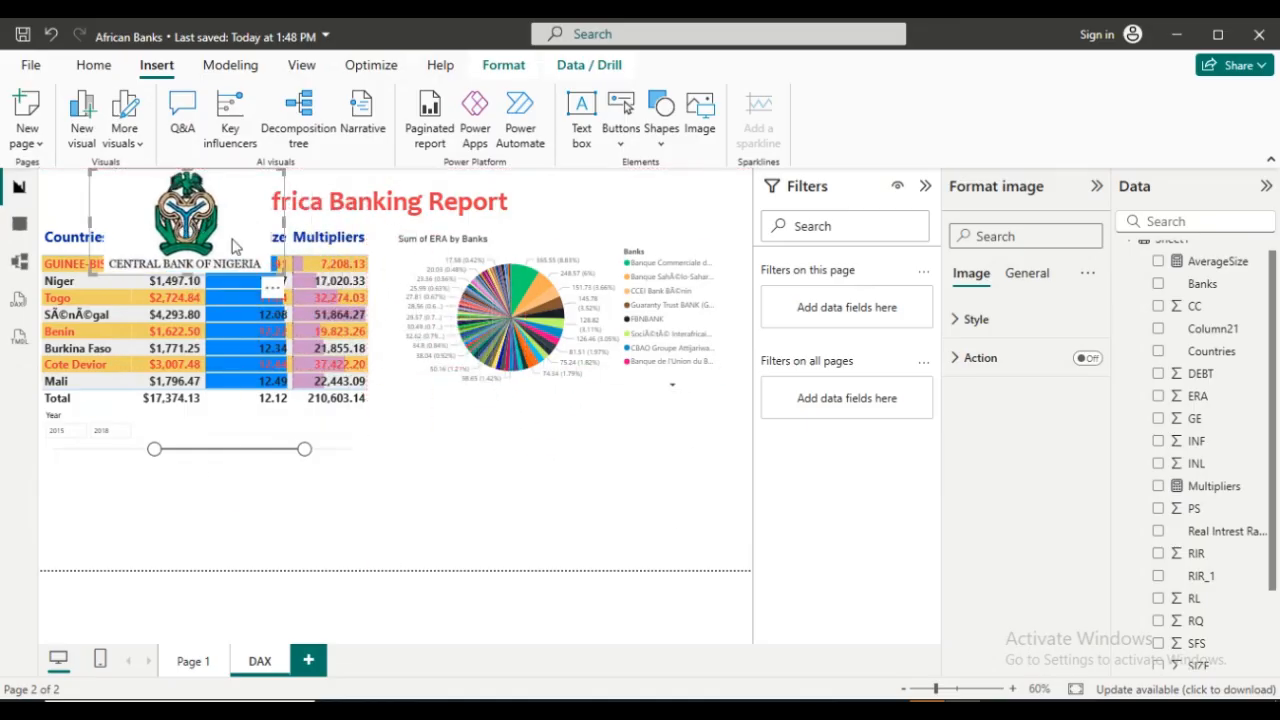
{"action": "left_click_drag", "start_coordinate": [283, 277], "coordinate": [206, 180]}
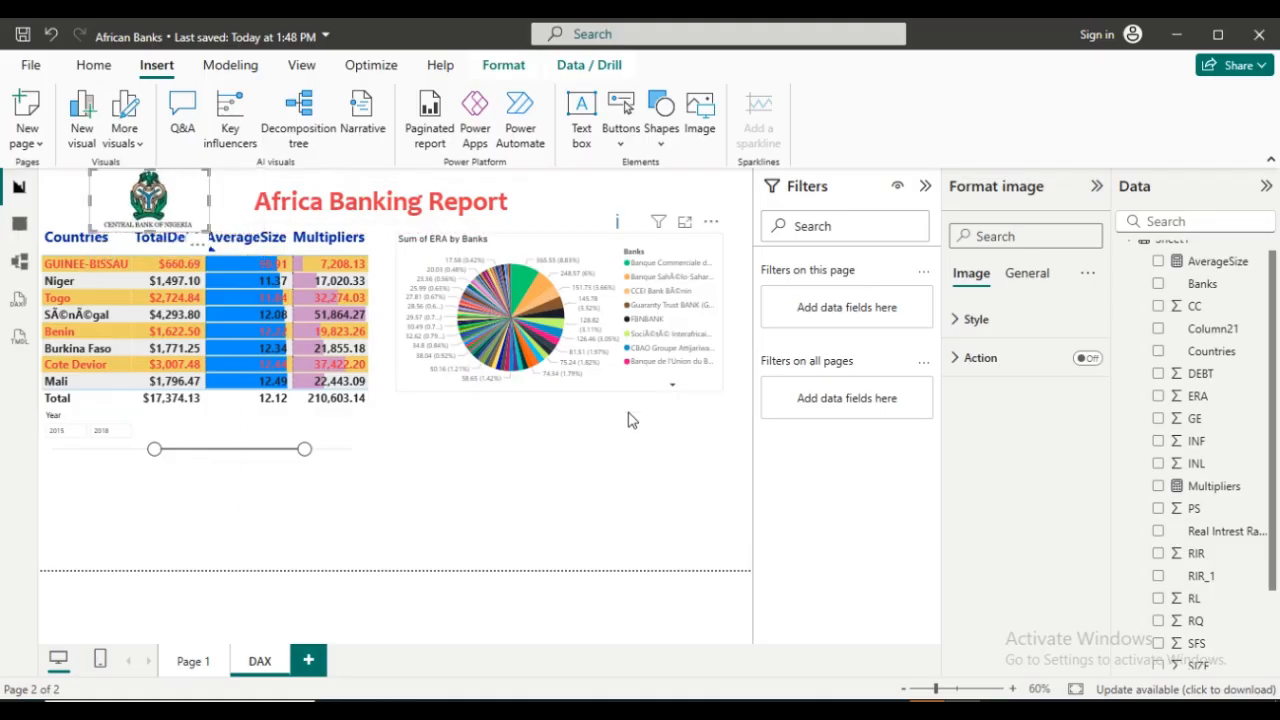
{"action": "left_click", "coordinate": [626, 397]}
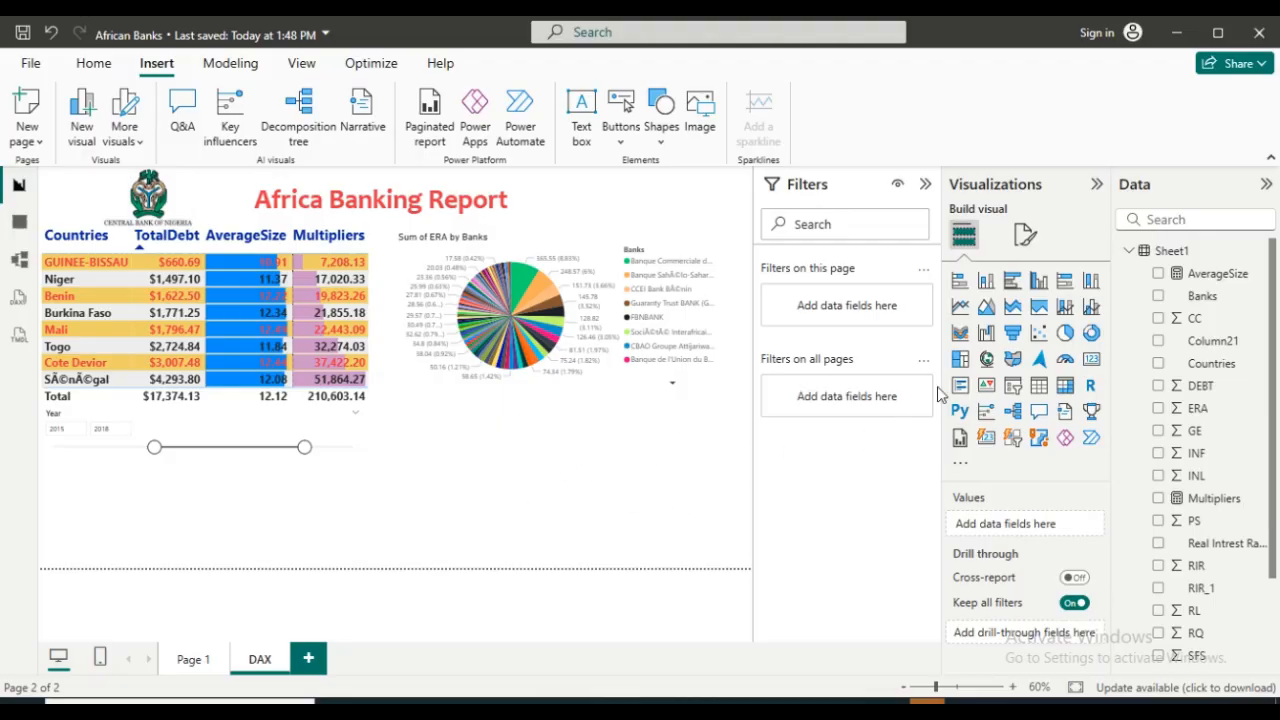
Add a blank line chart to the DAX page, shorten and widen it, and place it just below the pie chart.
{"action": "left_click", "coordinate": [962, 308]}
{"action": "left_click_drag", "start_coordinate": [579, 496], "coordinate": [581, 543]}
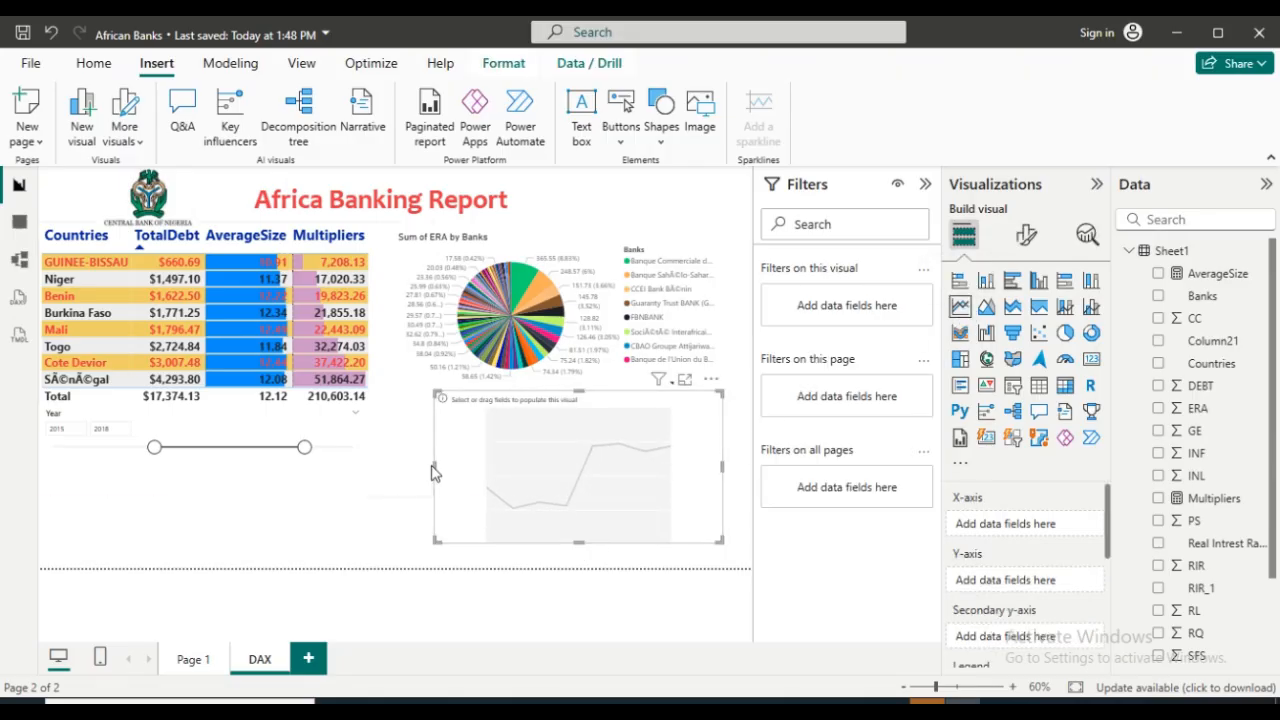
{"action": "left_click", "coordinate": [434, 468]}
{"action": "left_click", "coordinate": [490, 468]}
{"action": "left_click_drag", "start_coordinate": [433, 470], "coordinate": [396, 470]}
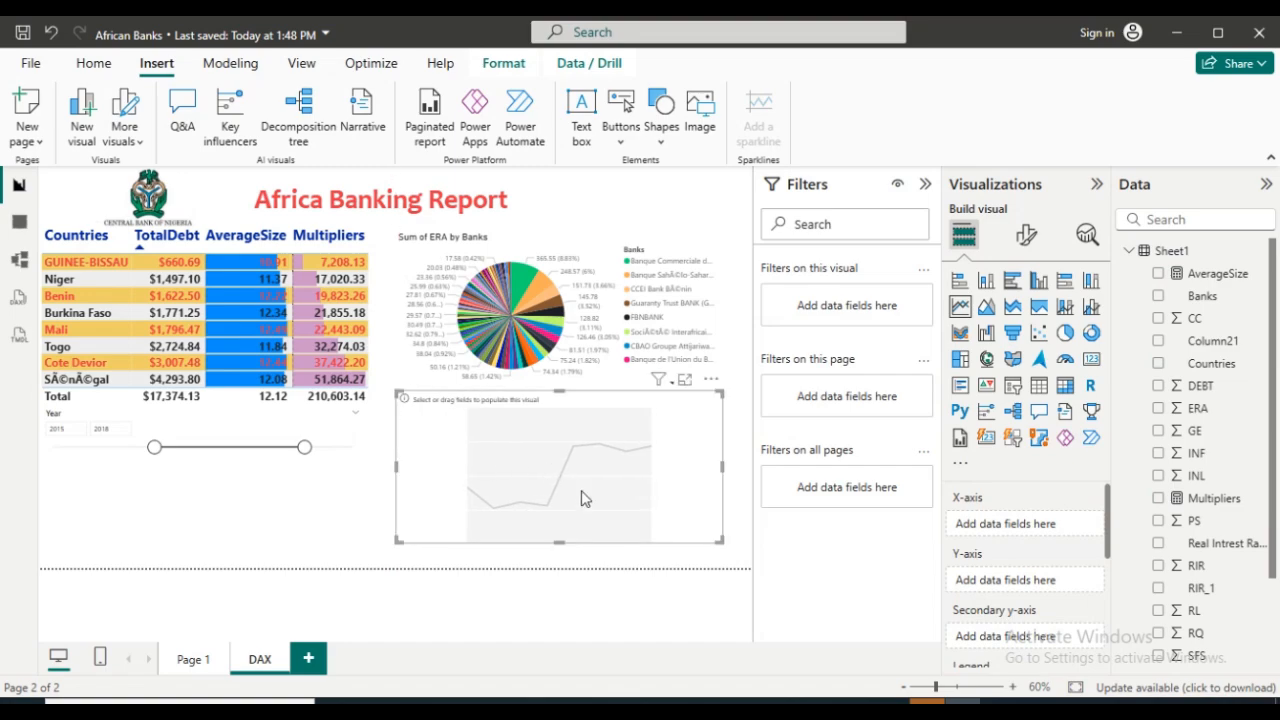
{"action": "left_click_drag", "start_coordinate": [605, 500], "coordinate": [605, 516]}
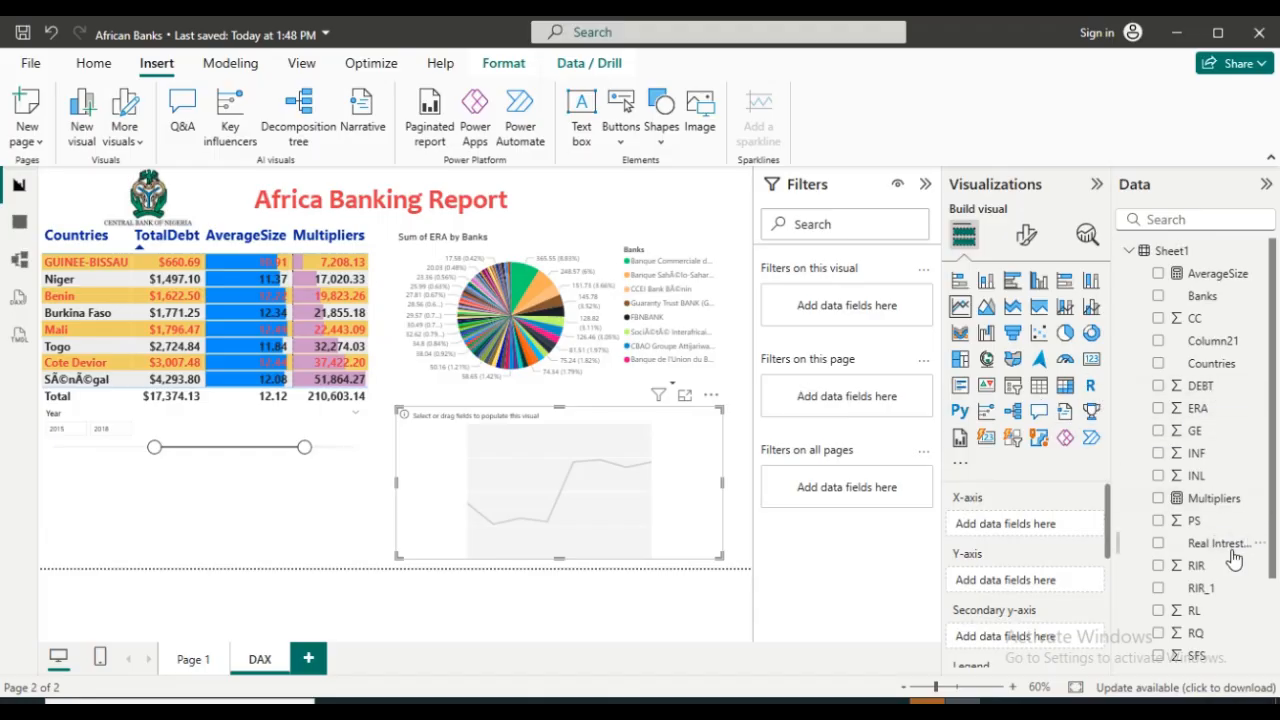
Plot the sum of DEBT on the line chart's Y-axis against Year on its X-axis and inspect the yearly points.
{"action": "left_click_drag", "start_coordinate": [1273, 468], "coordinate": [1274, 573]}
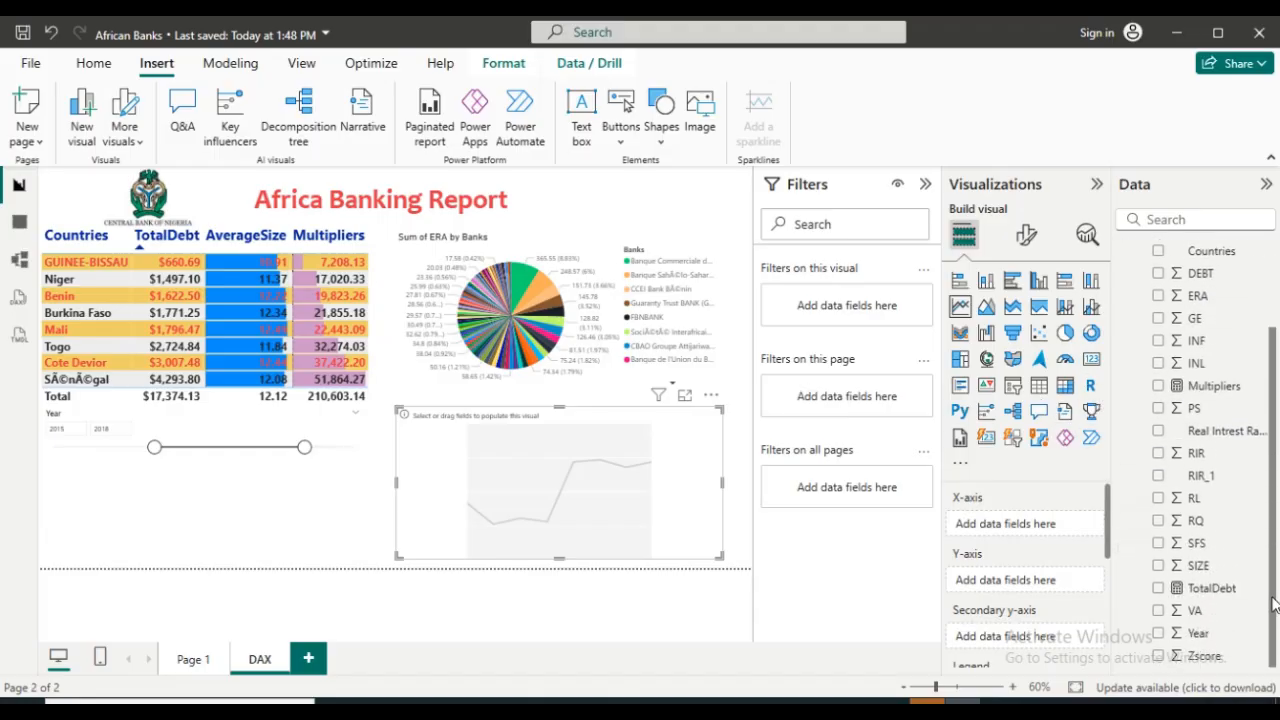
{"action": "left_click_drag", "start_coordinate": [1228, 641], "coordinate": [1038, 525]}
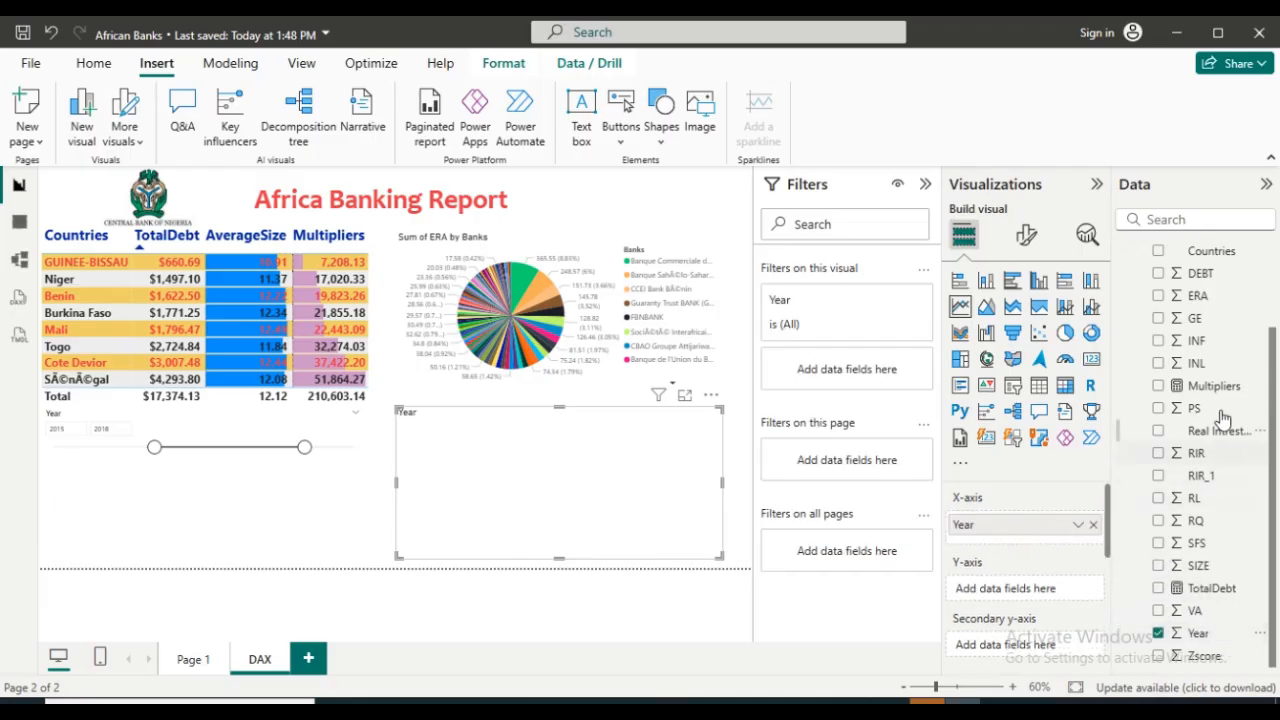
{"action": "mouse_move", "coordinate": [1208, 281]}
{"action": "left_mouse_down"}
{"action": "mouse_move", "coordinate": [1180, 288]}
{"action": "mouse_move", "coordinate": [1033, 592]}
{"action": "left_mouse_up"}
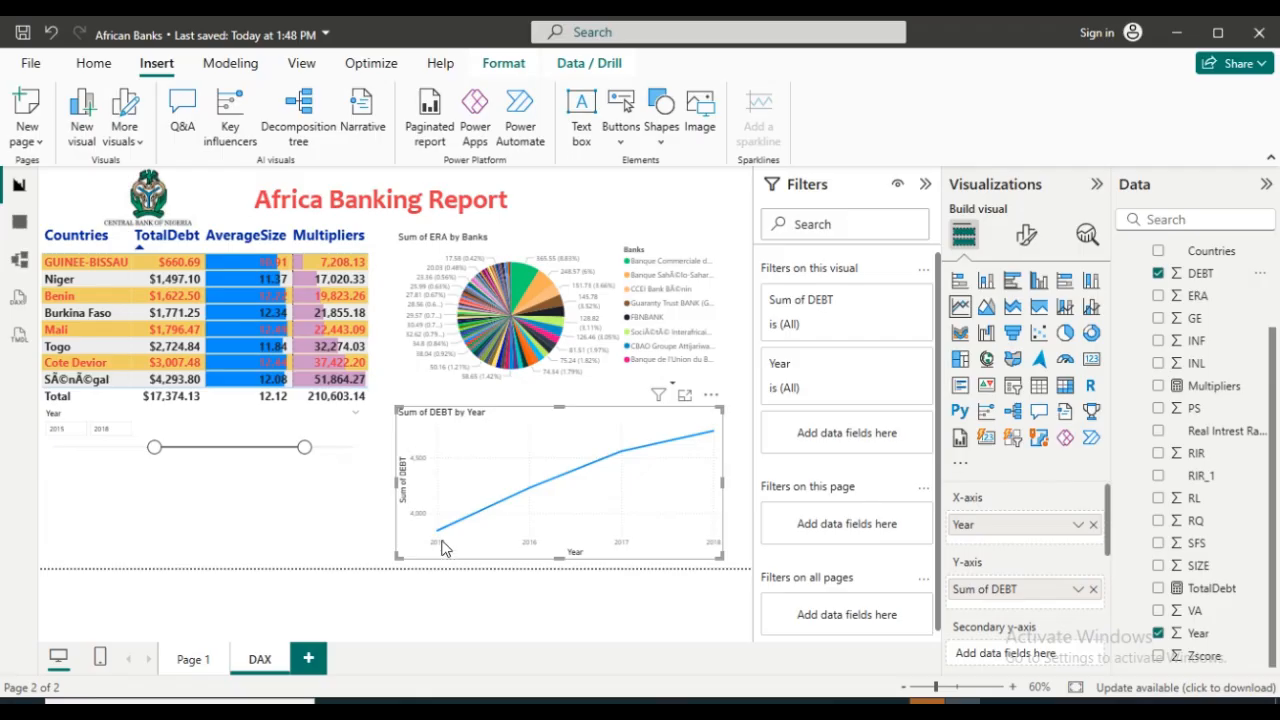
{"action": "mouse_move", "coordinate": [445, 543]}
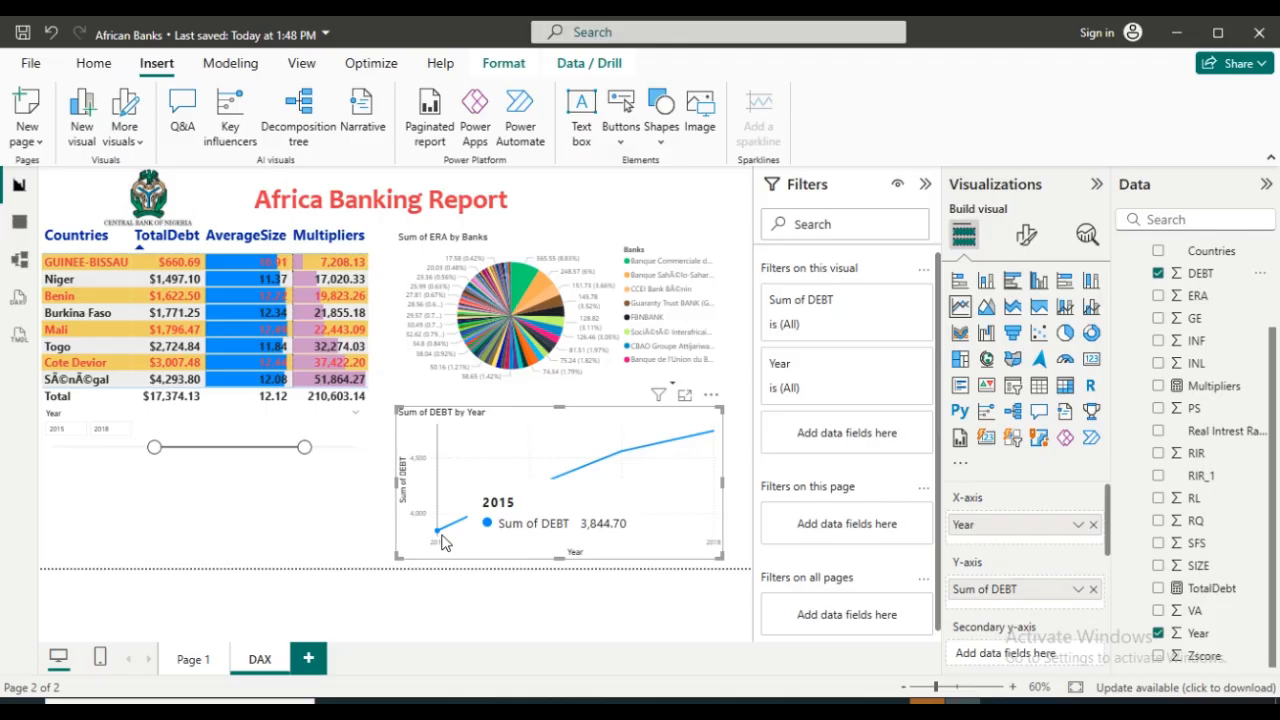
{"action": "mouse_move", "coordinate": [534, 503]}
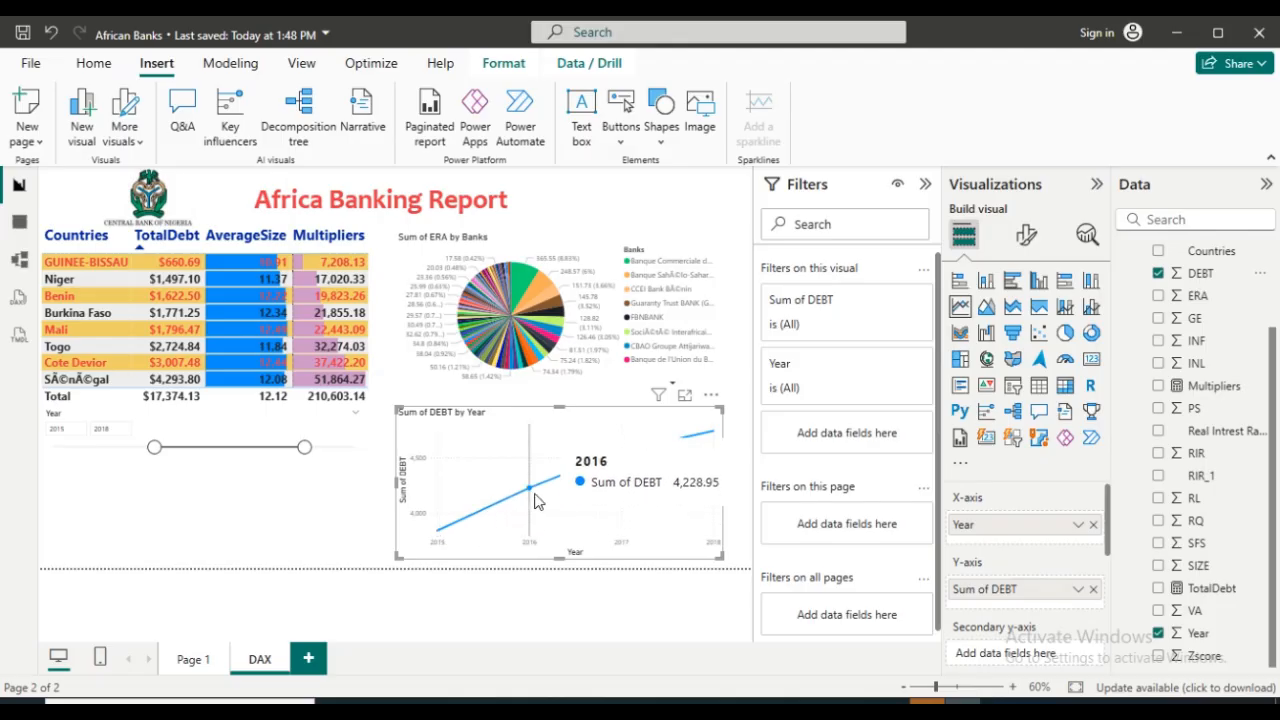
{"action": "mouse_move", "coordinate": [608, 482]}
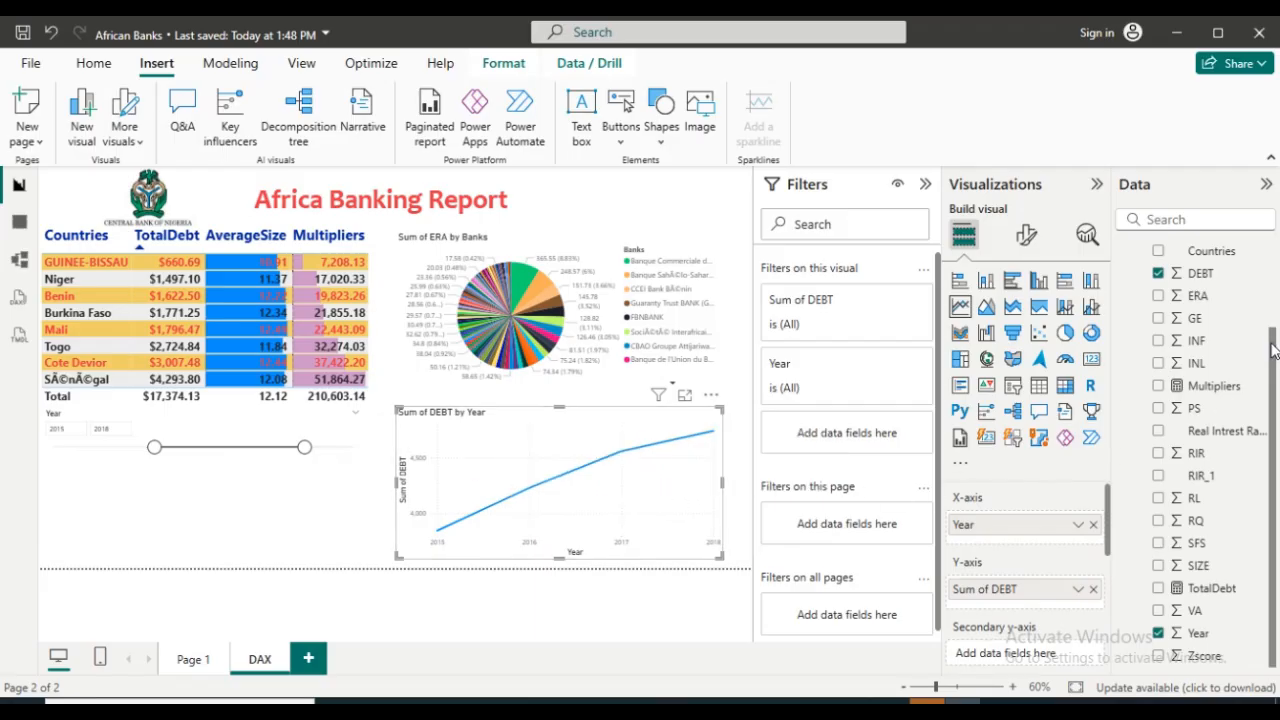
Try splitting the debt line chart into small multiples by Banks, look through them and remove the field again.
{"action": "left_click_drag", "start_coordinate": [1274, 346], "coordinate": [1272, 268]}
{"action": "left_click_drag", "start_coordinate": [1200, 288], "coordinate": [1033, 624]}
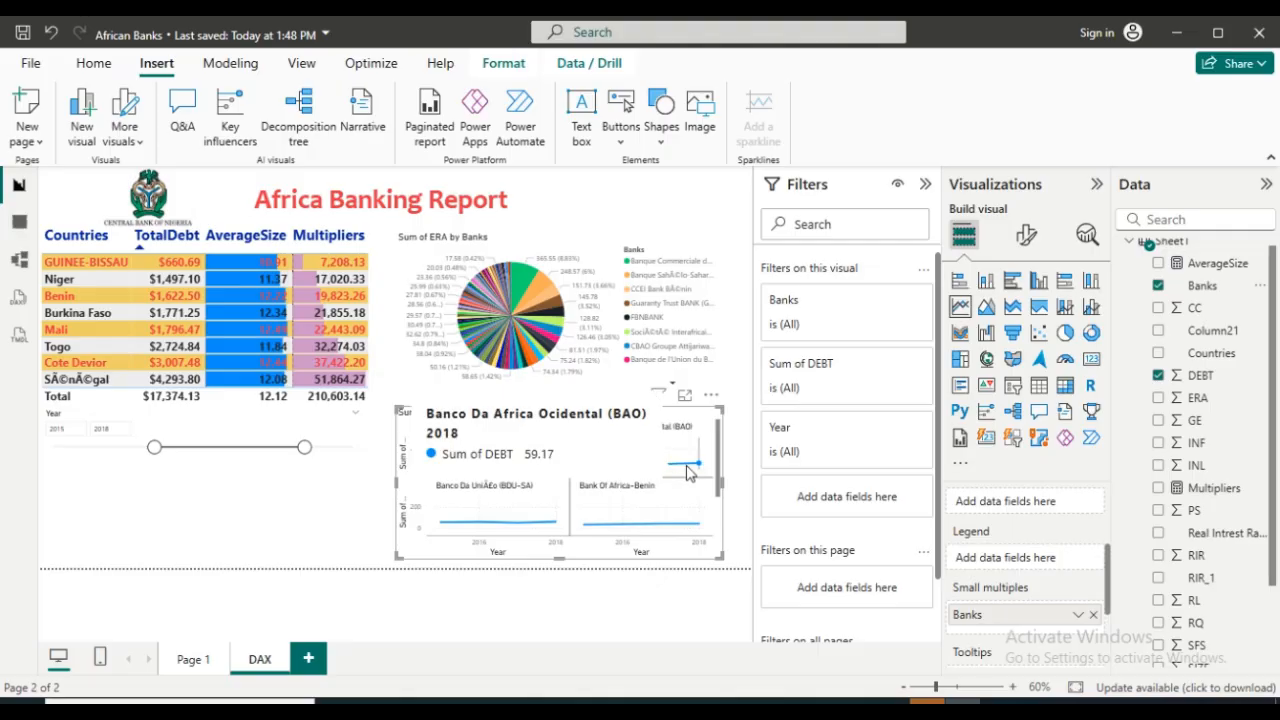
{"action": "mouse_move", "coordinate": [718, 485]}
{"action": "left_mouse_down"}
{"action": "mouse_move", "coordinate": [720, 538]}
{"action": "mouse_move", "coordinate": [720, 460]}
{"action": "left_mouse_up"}
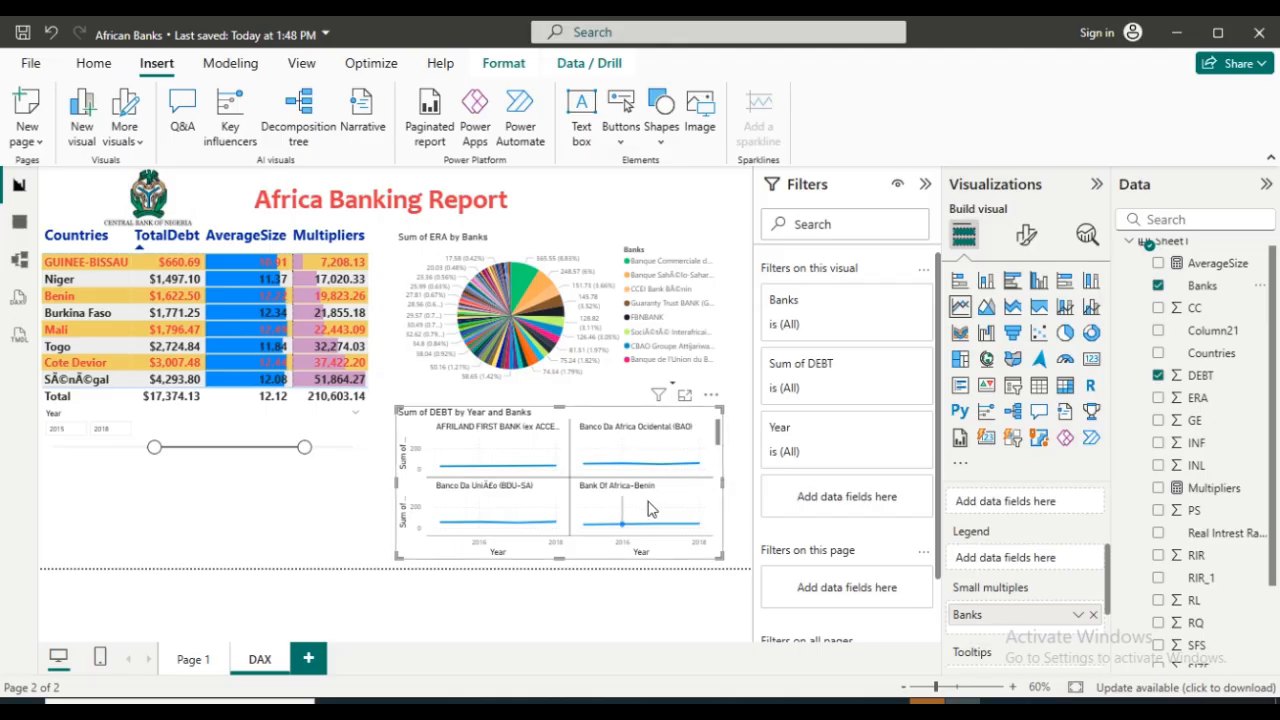
{"action": "mouse_move", "coordinate": [648, 510]}
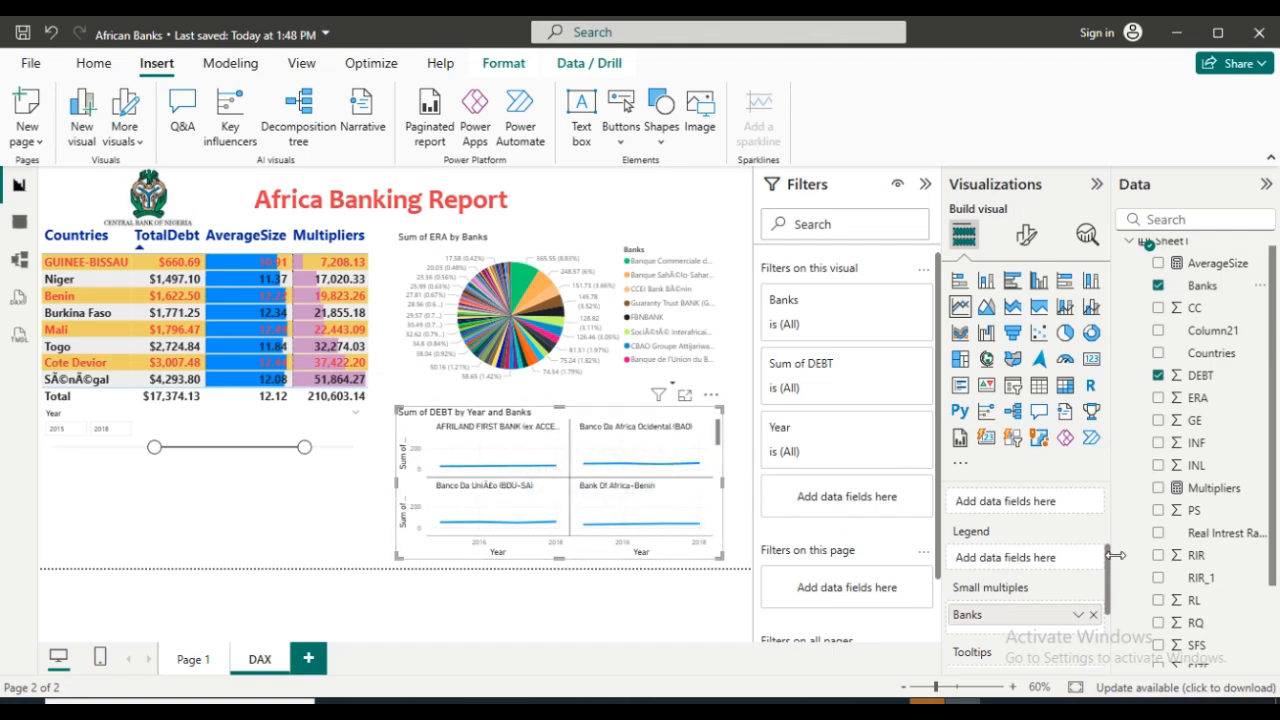
{"action": "left_click", "coordinate": [1093, 614]}
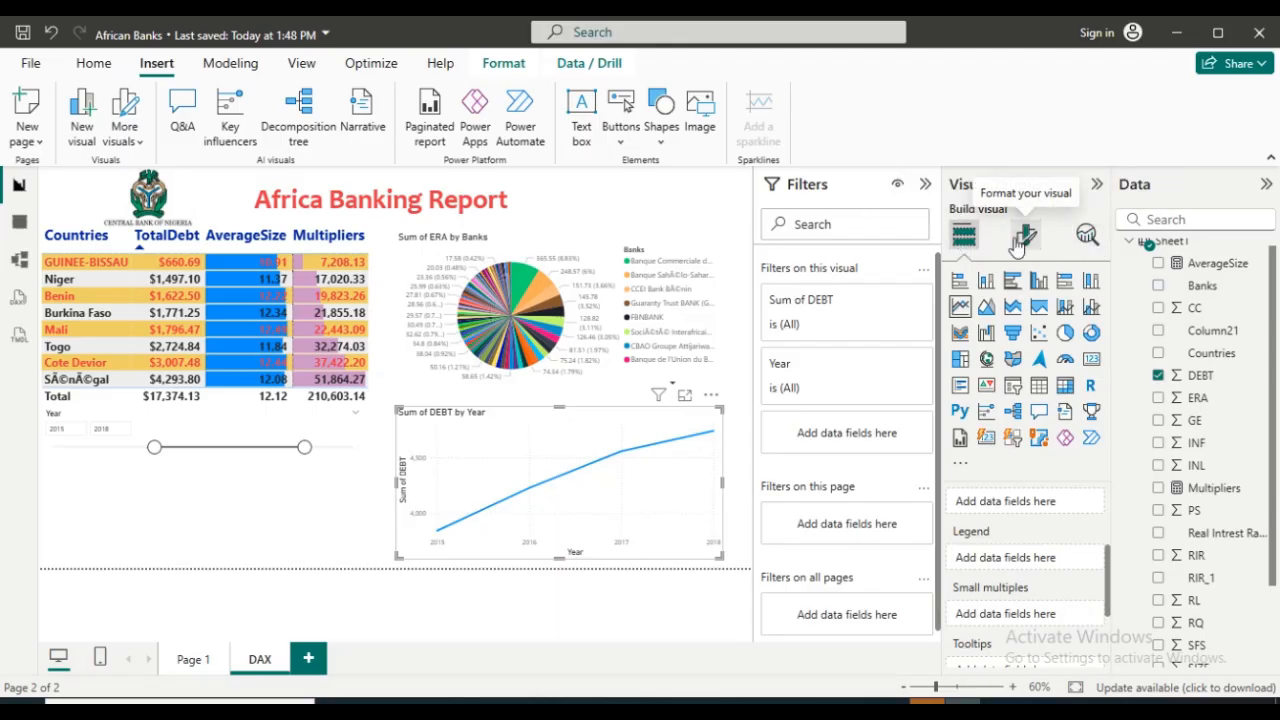
Turn on the forecast for the debt line chart and apply a forecast length of 5 points.
{"action": "left_click", "coordinate": [1087, 238]}
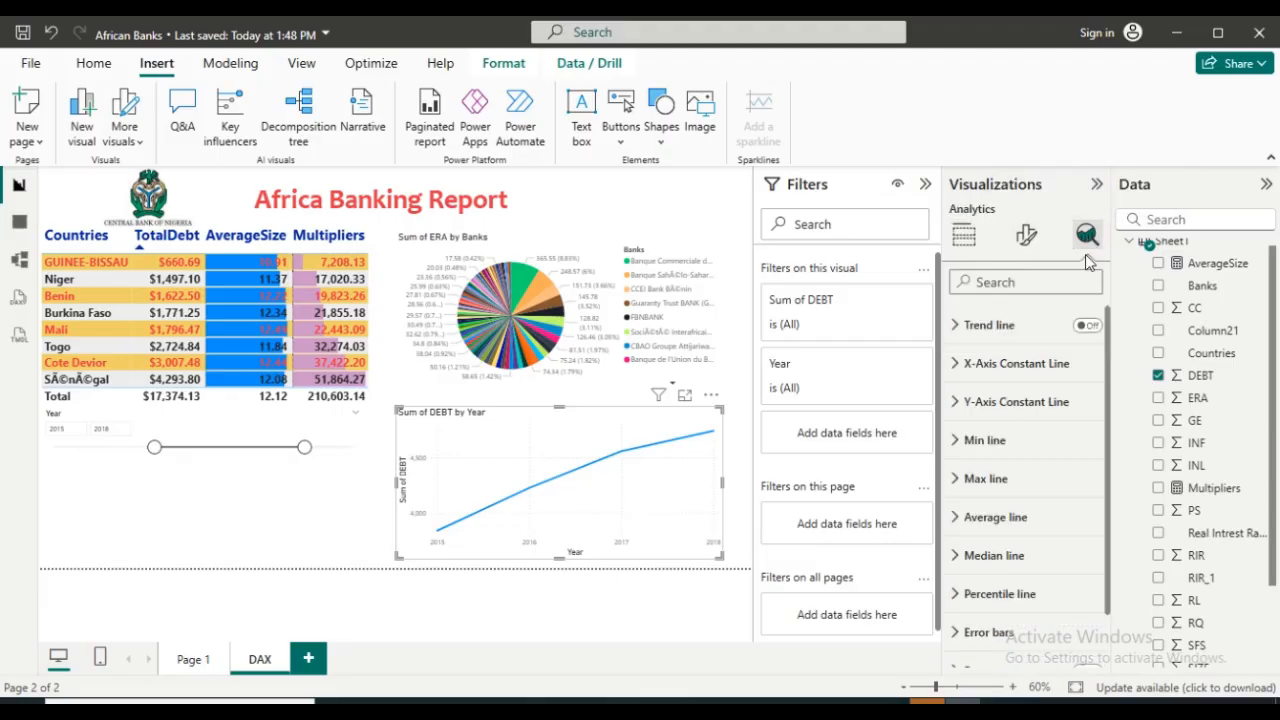
{"action": "scroll", "coordinate": [1111, 400], "scroll_direction": "down", "scroll_amount": 1}
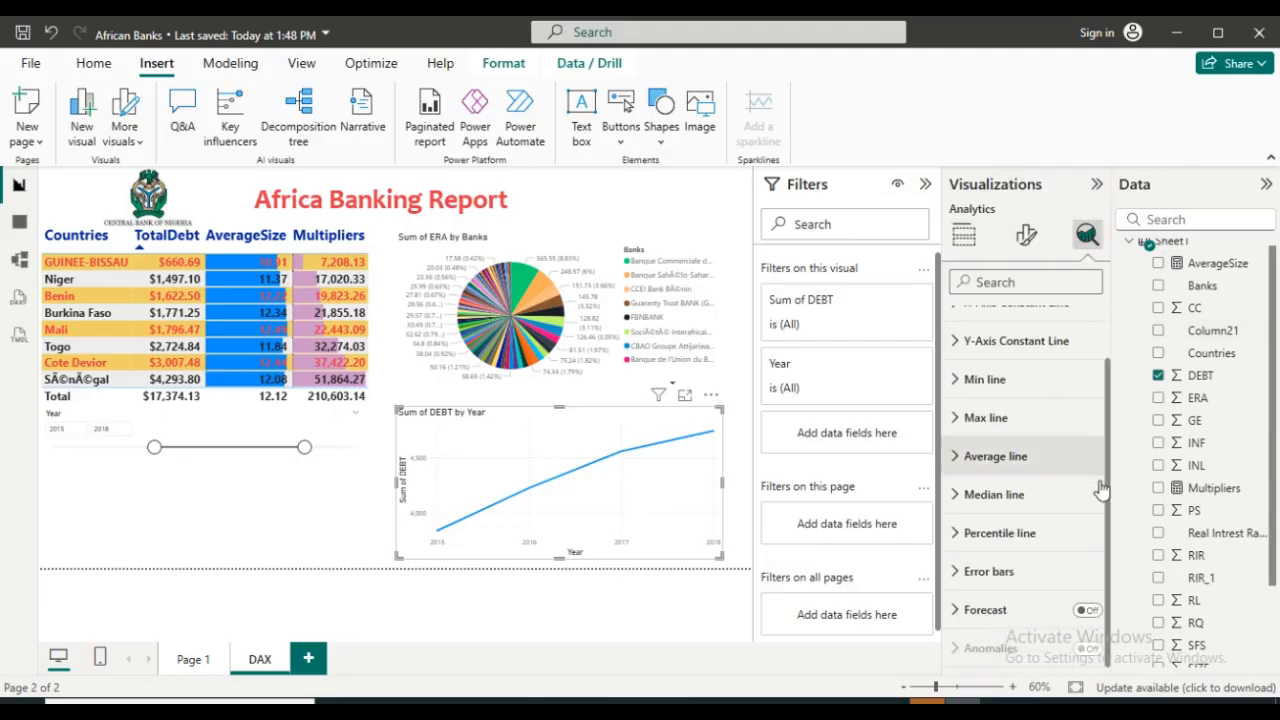
{"action": "left_click", "coordinate": [1088, 611]}
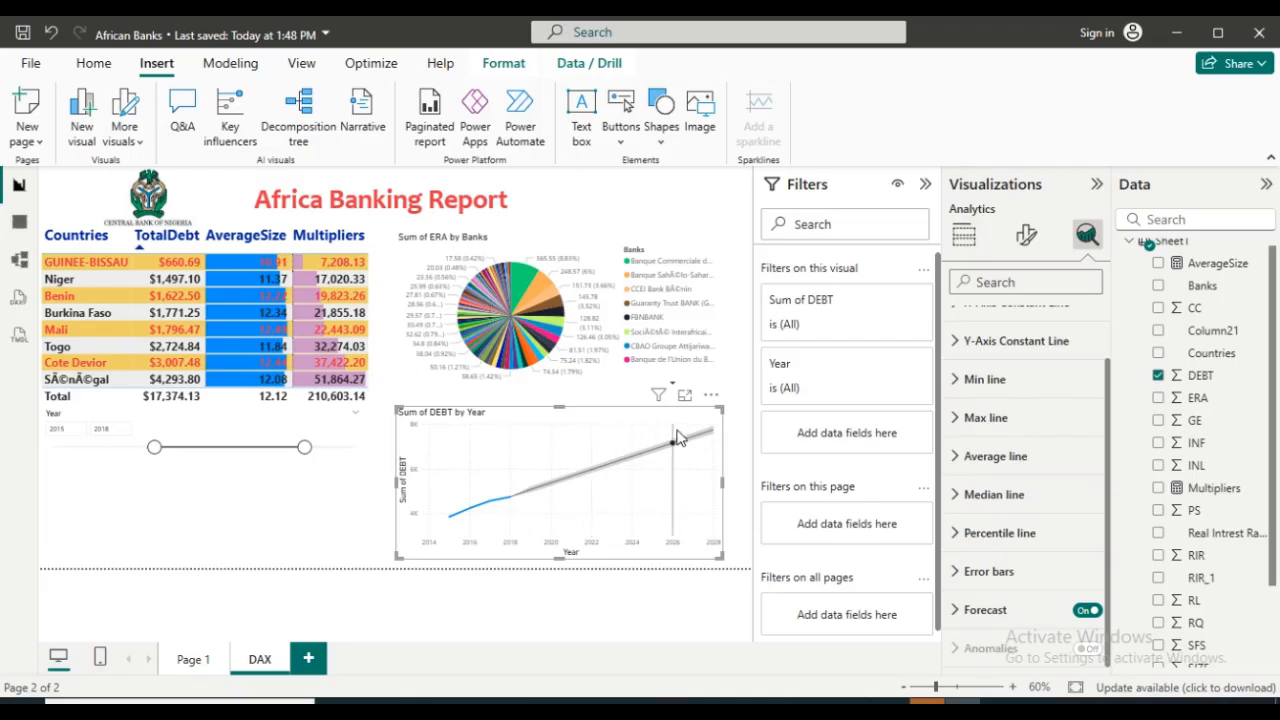
{"action": "left_click", "coordinate": [958, 611]}
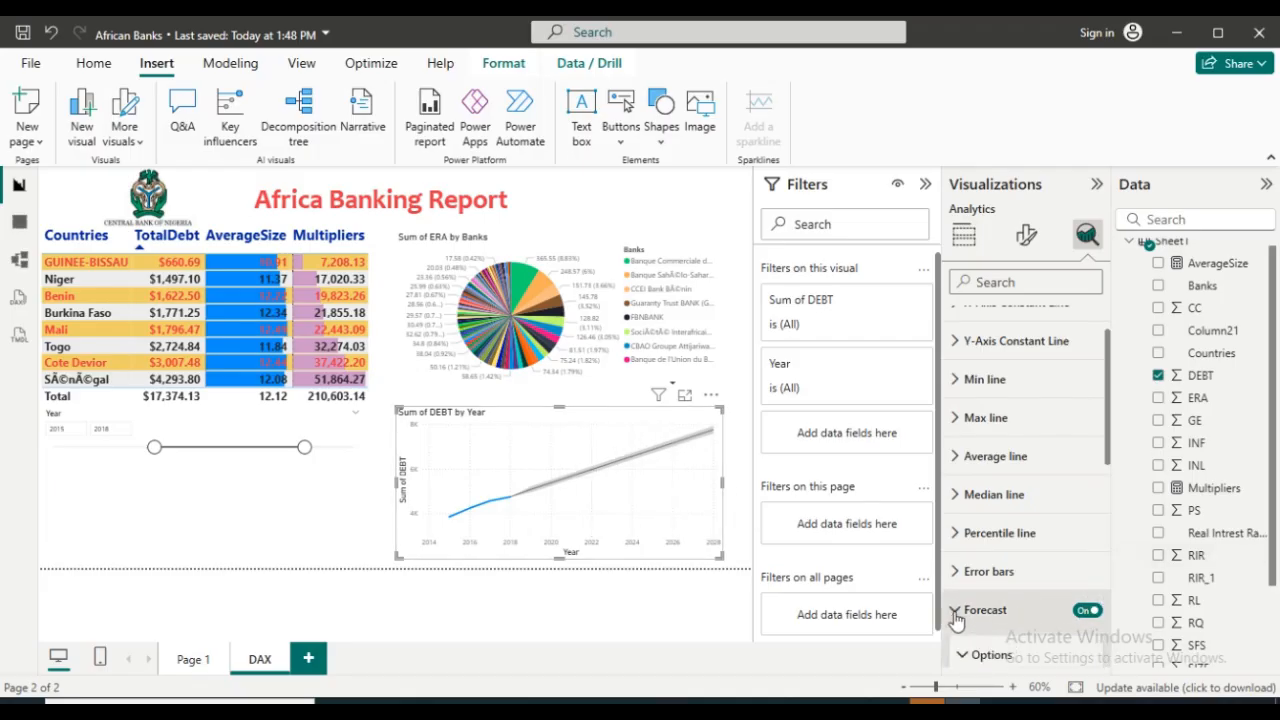
{"action": "left_click_drag", "start_coordinate": [1107, 440], "coordinate": [1109, 518]}
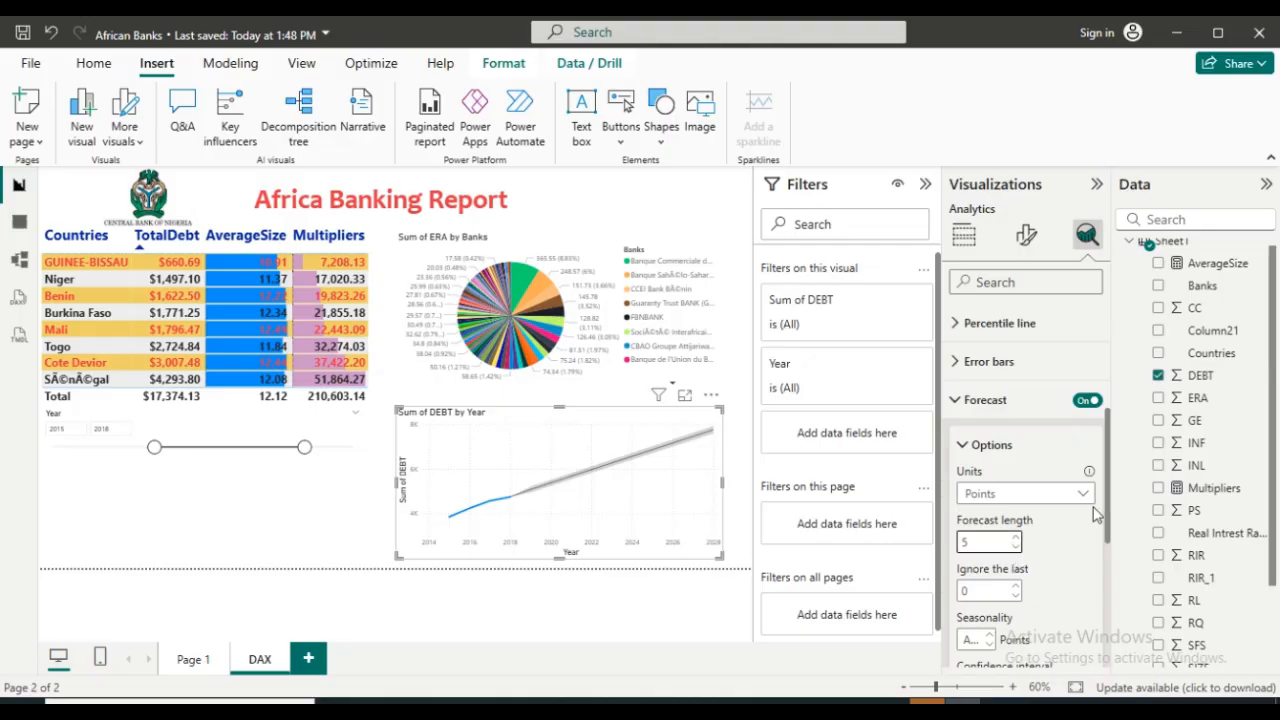
{"action": "left_click_drag", "start_coordinate": [1109, 505], "coordinate": [1108, 568]}
{"action": "left_click", "coordinate": [1064, 563]}
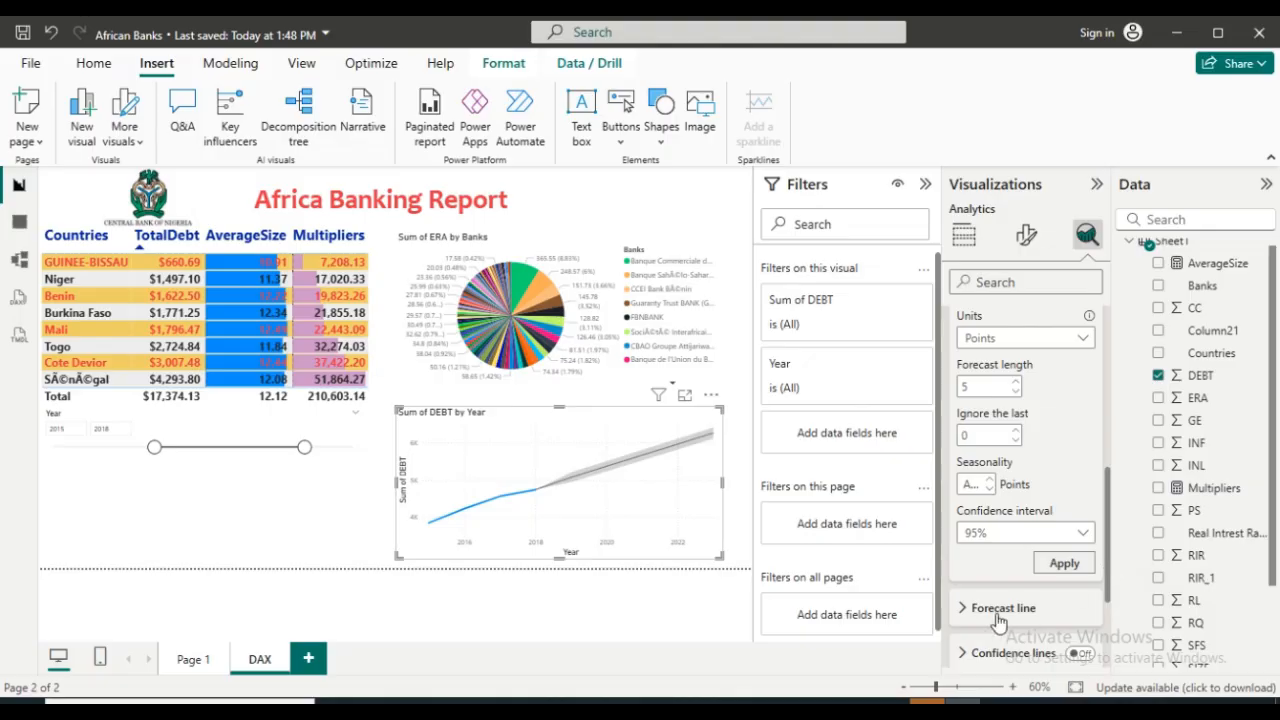
Color the debt chart's forecast line light red.
{"action": "left_click", "coordinate": [961, 617]}
{"action": "scroll", "coordinate": [1043, 522], "scroll_direction": "down", "scroll_amount": 3}
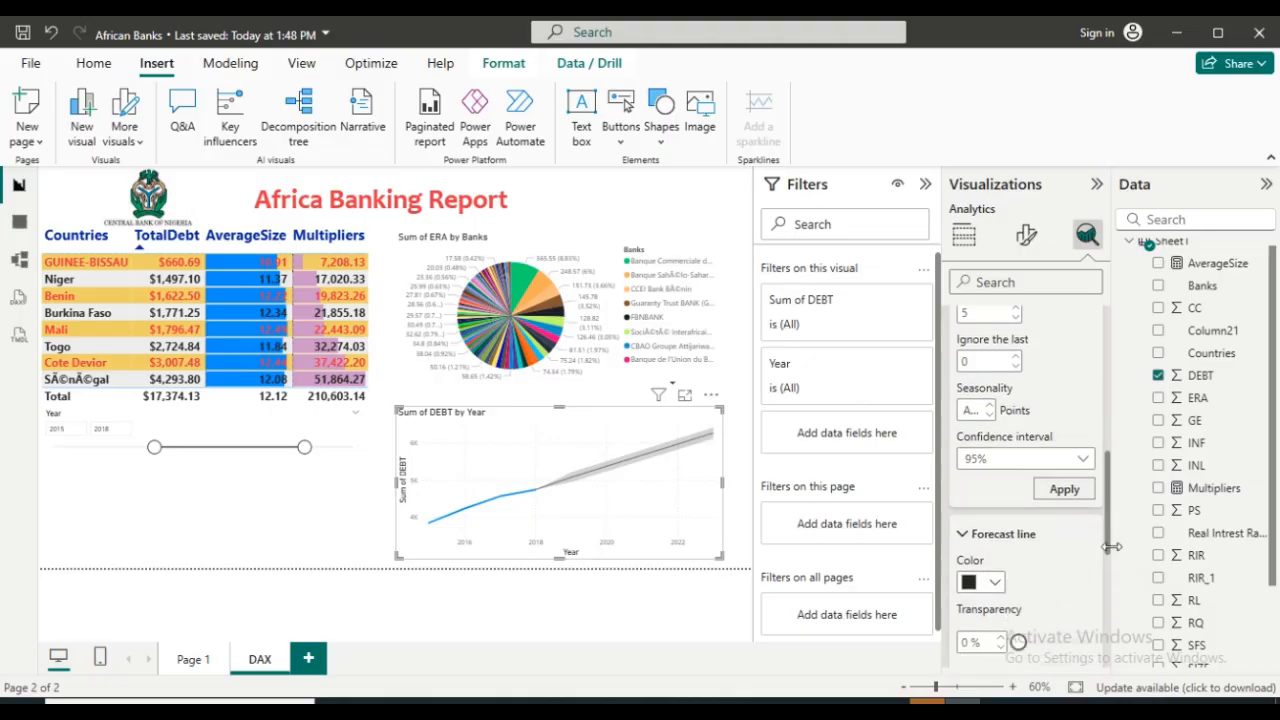
{"action": "left_click", "coordinate": [991, 435]}
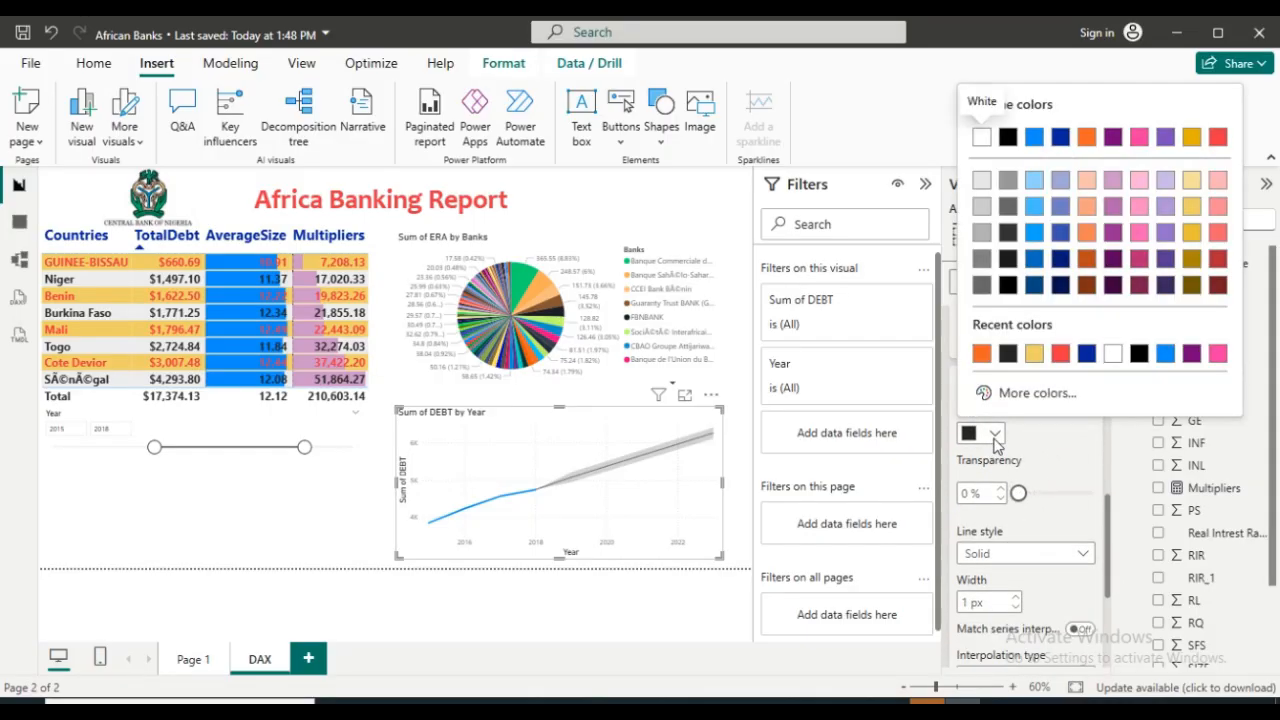
{"action": "left_click", "coordinate": [1217, 232]}
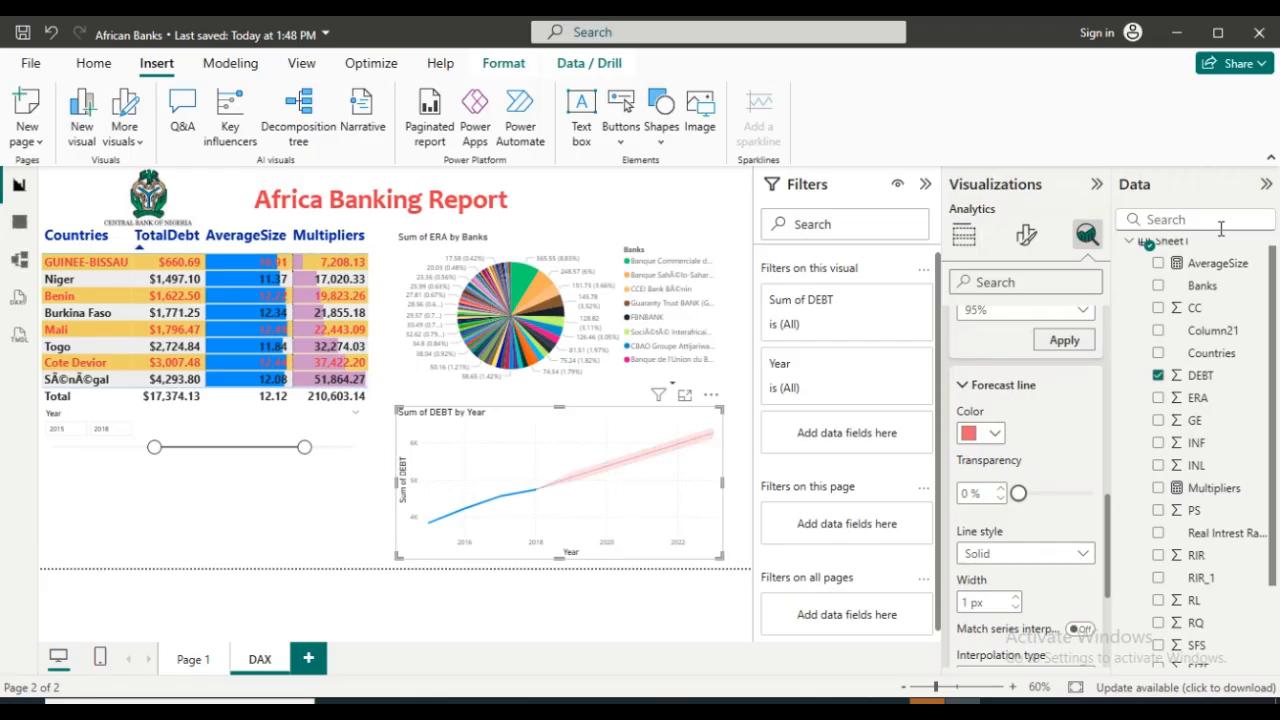
{"action": "mouse_move", "coordinate": [1110, 545]}
{"action": "left_mouse_down"}
{"action": "mouse_move", "coordinate": [1108, 590]}
{"action": "mouse_move", "coordinate": [1106, 408]}
{"action": "left_mouse_up"}
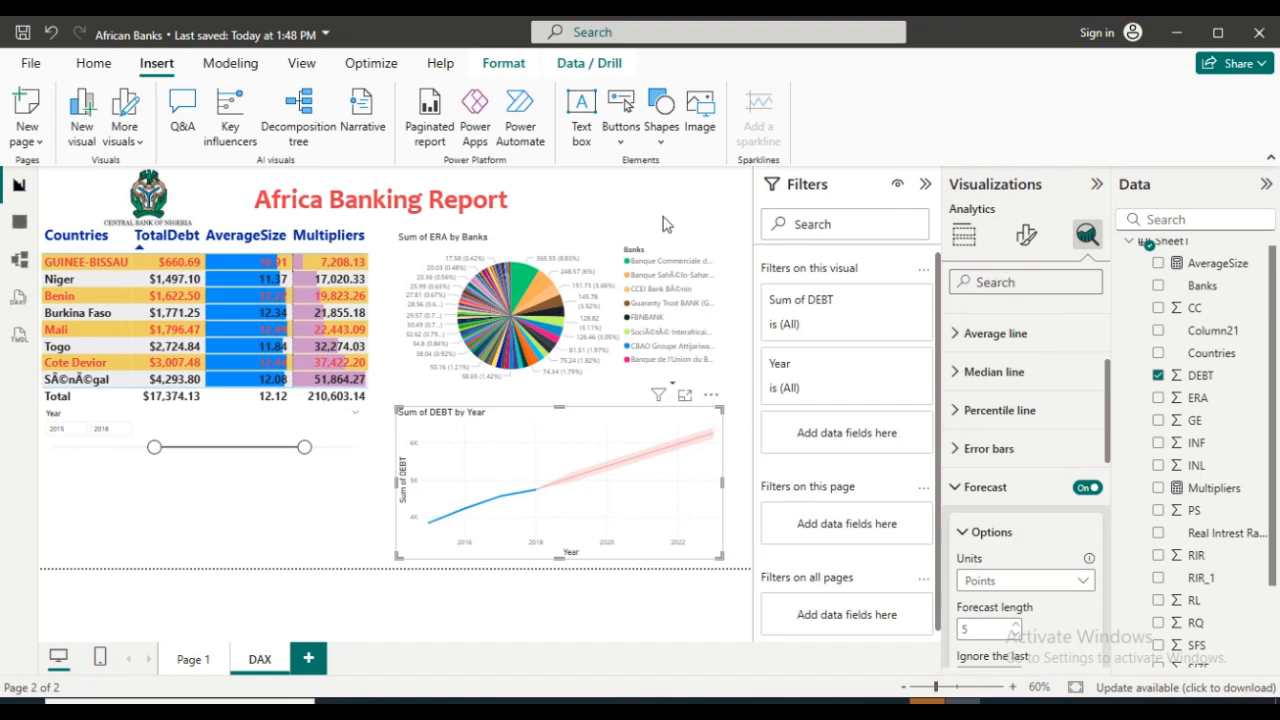
{"action": "left_click", "coordinate": [966, 238]}
{"action": "left_click", "coordinate": [1027, 237]}
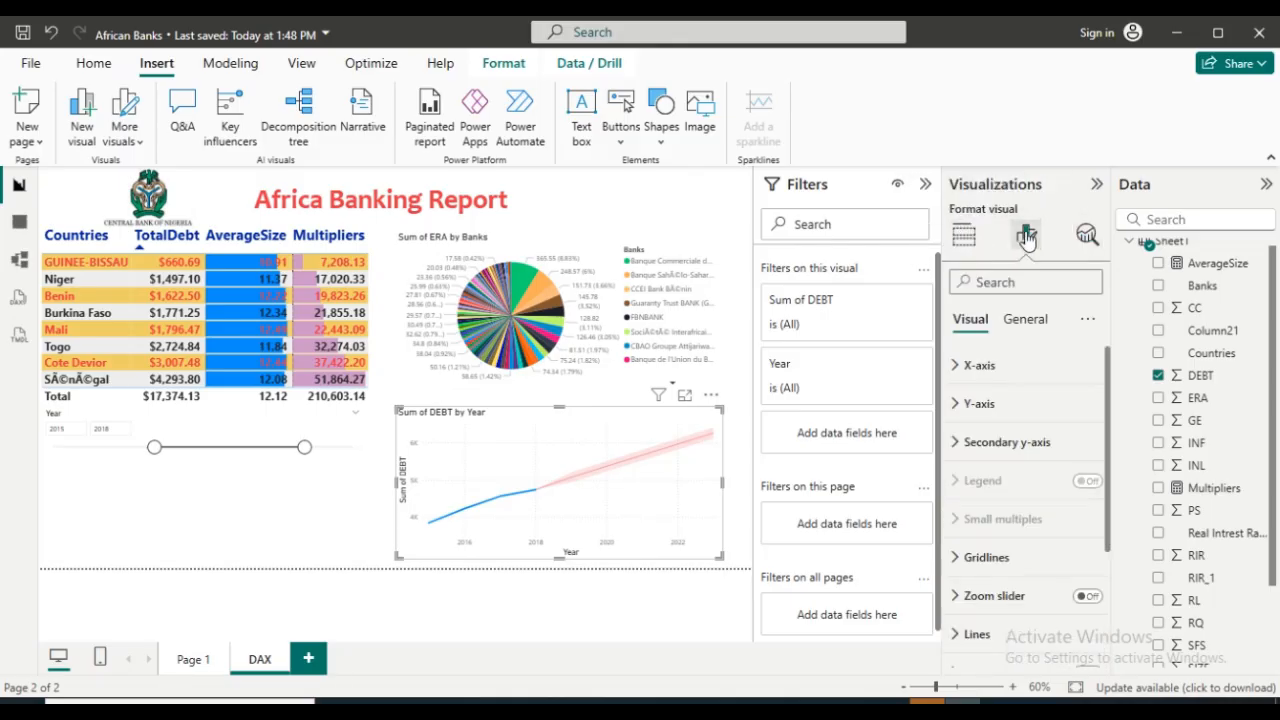
{"action": "left_click", "coordinate": [1088, 237]}
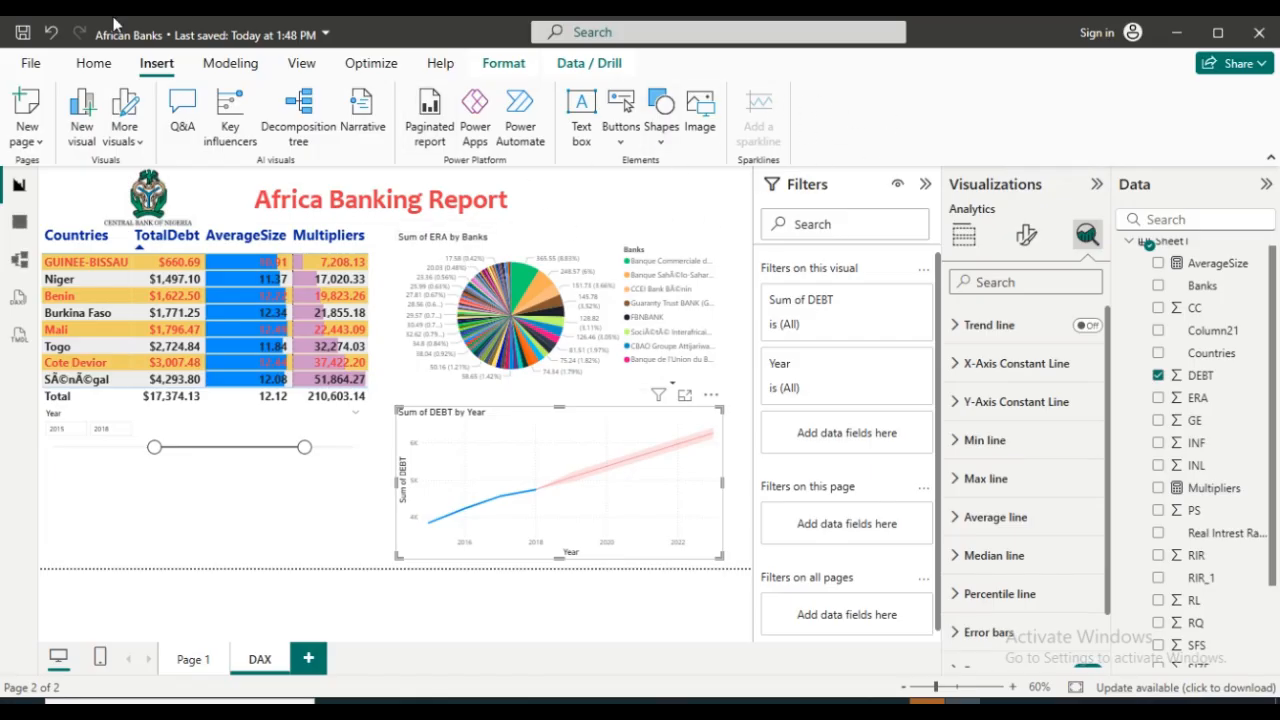
Start publishing the African Banks report and save its pending changes.
{"action": "left_click", "coordinate": [92, 64]}
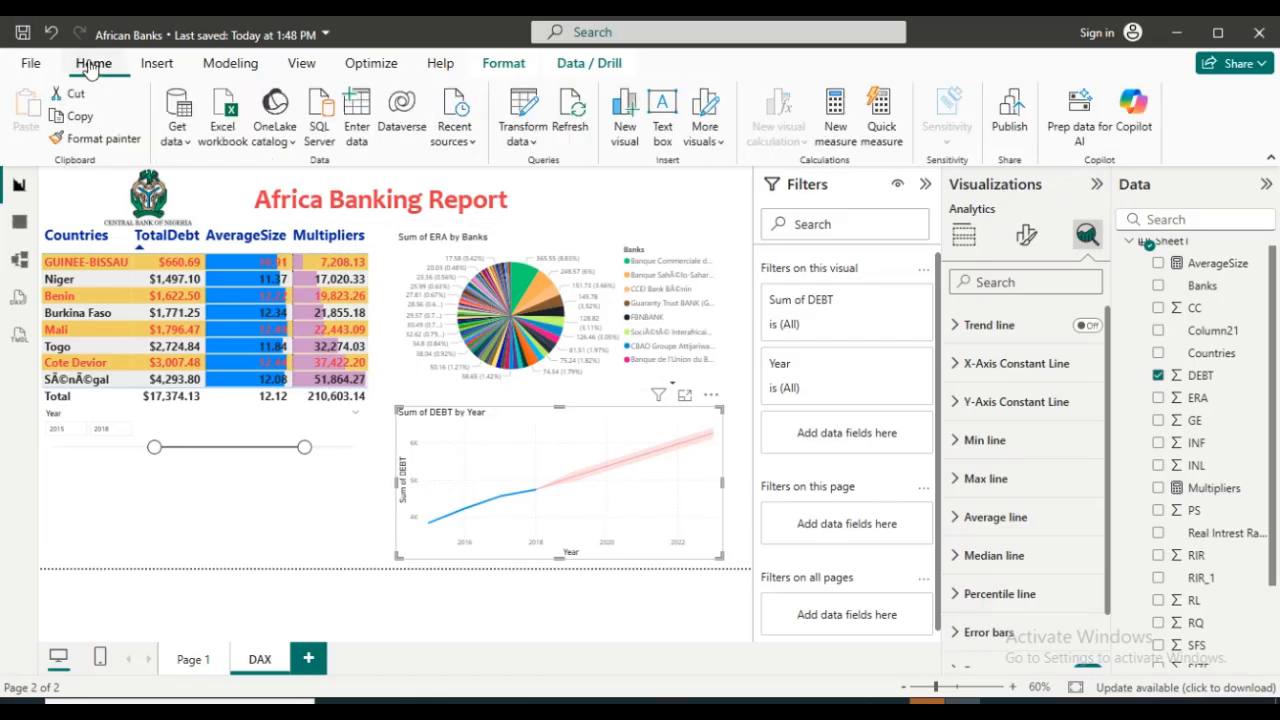
{"action": "left_click", "coordinate": [1015, 120]}
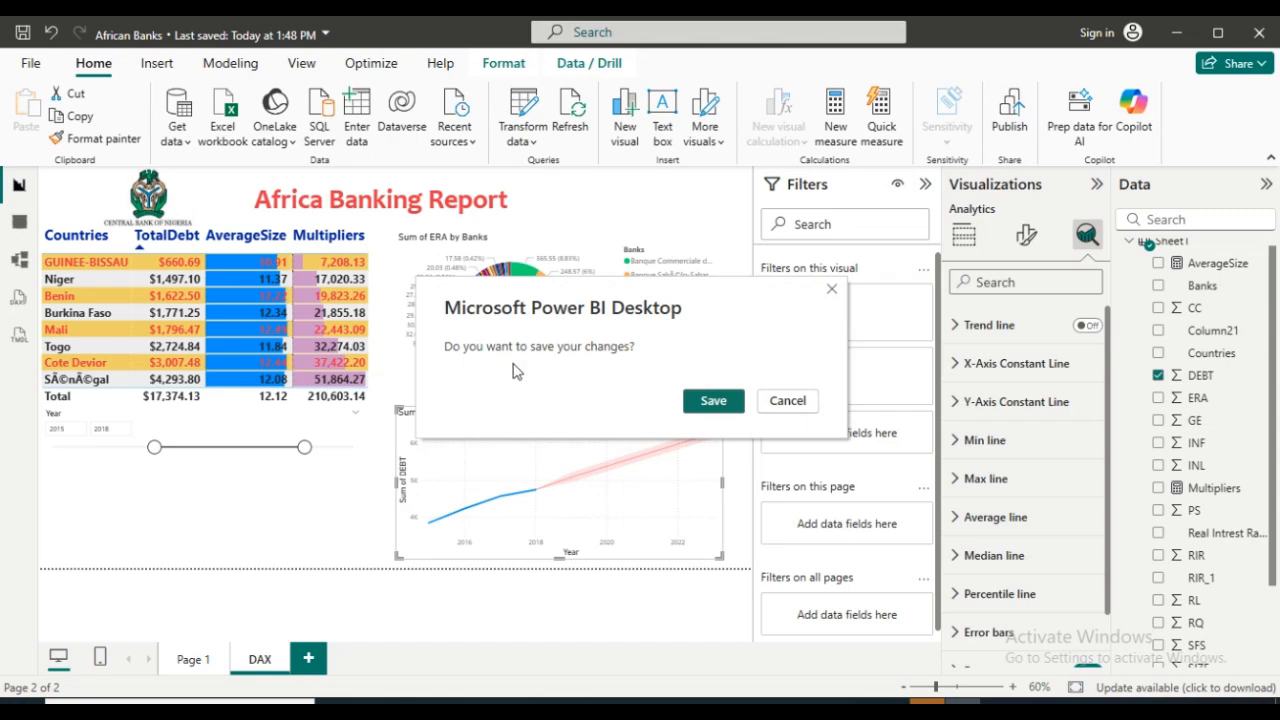
{"action": "left_click", "coordinate": [715, 401]}
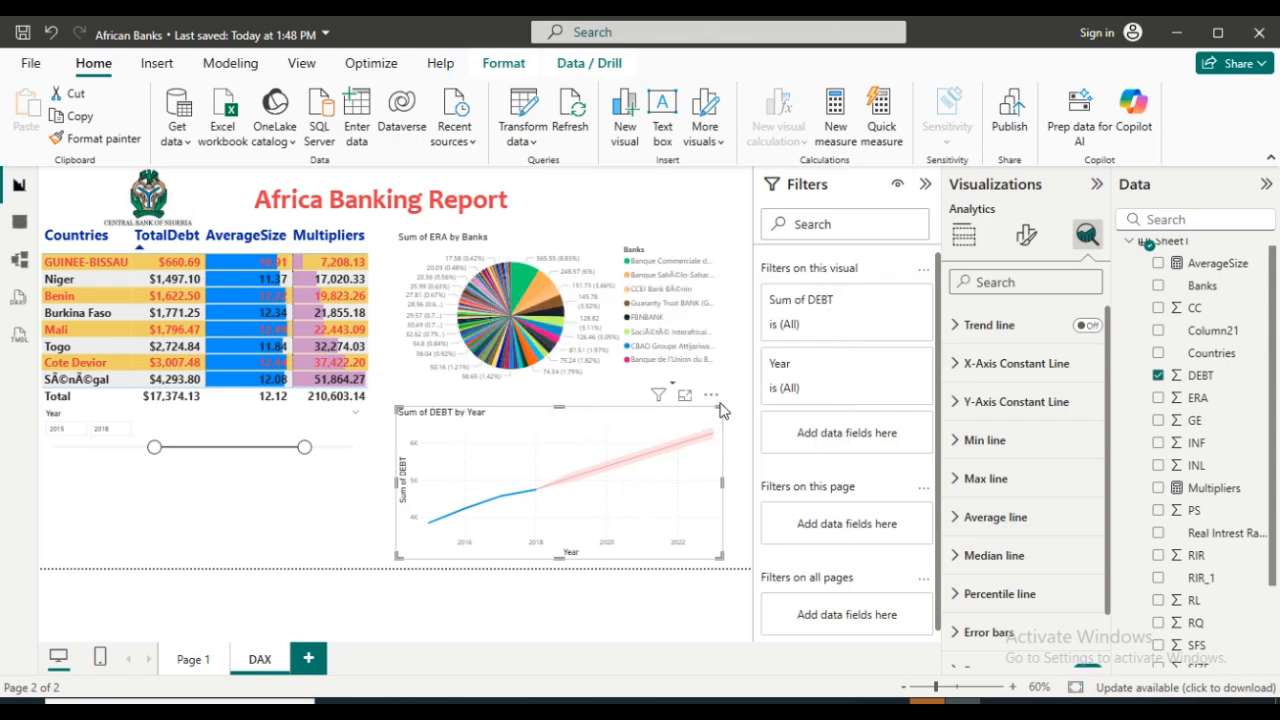